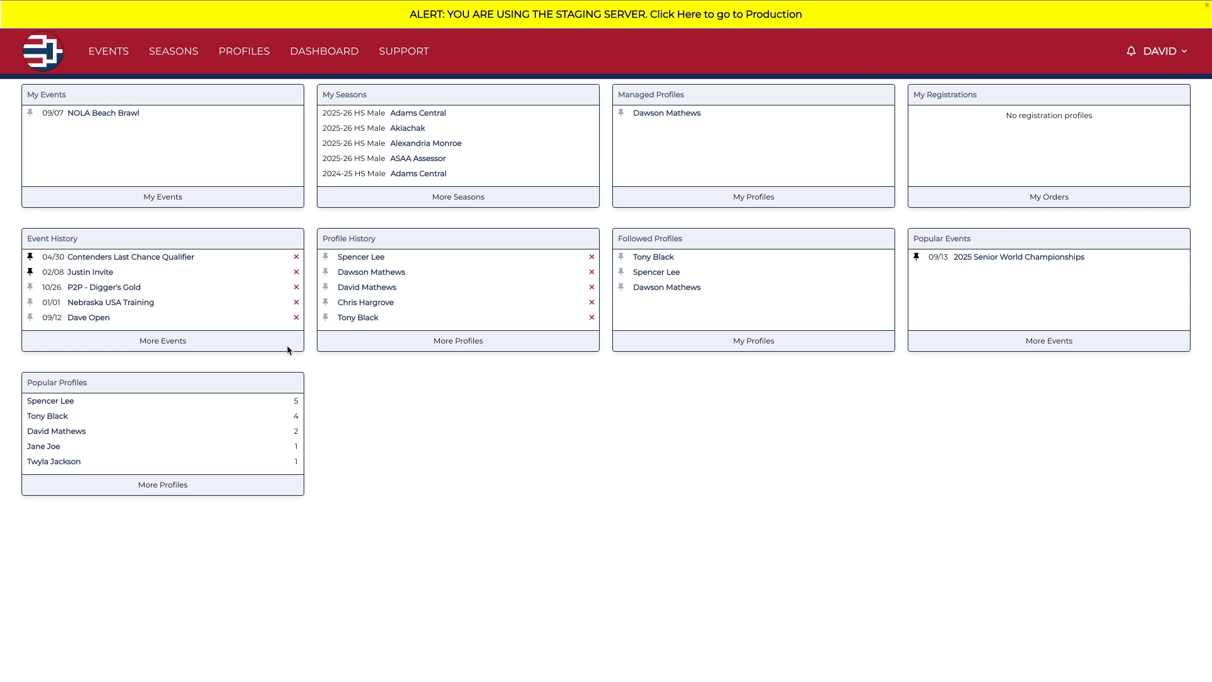
Step: Open the general settings of the P2P - Digger's Gold event
click(91, 290)
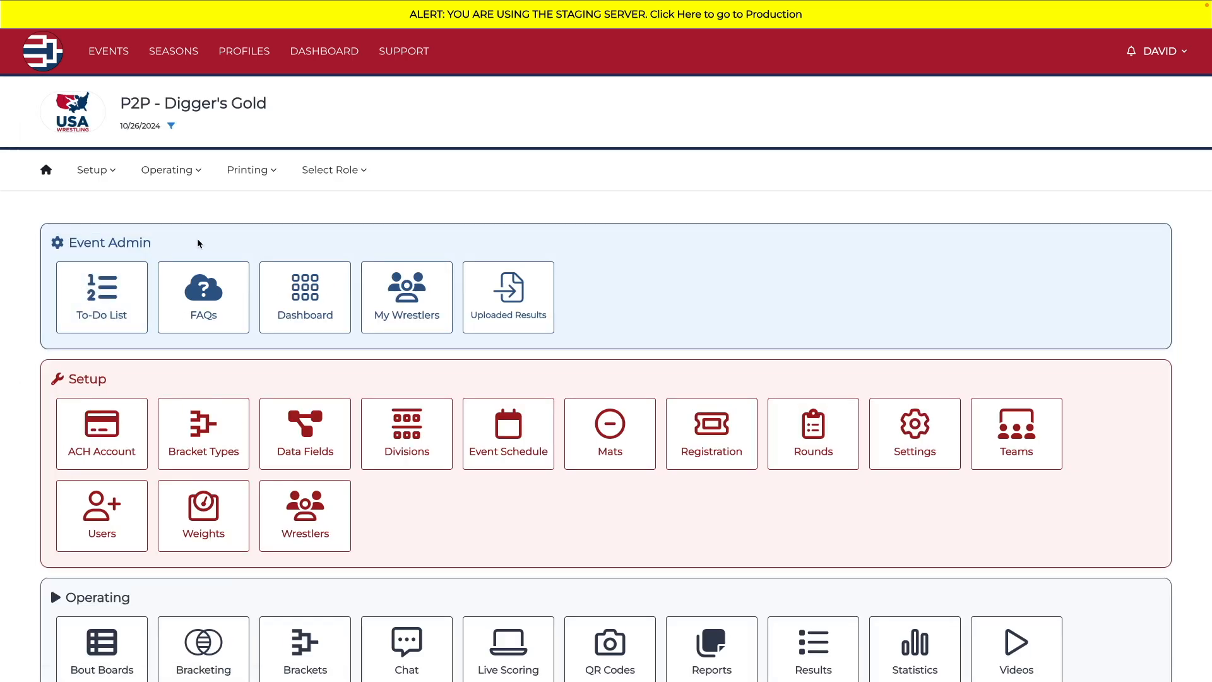
click(97, 169)
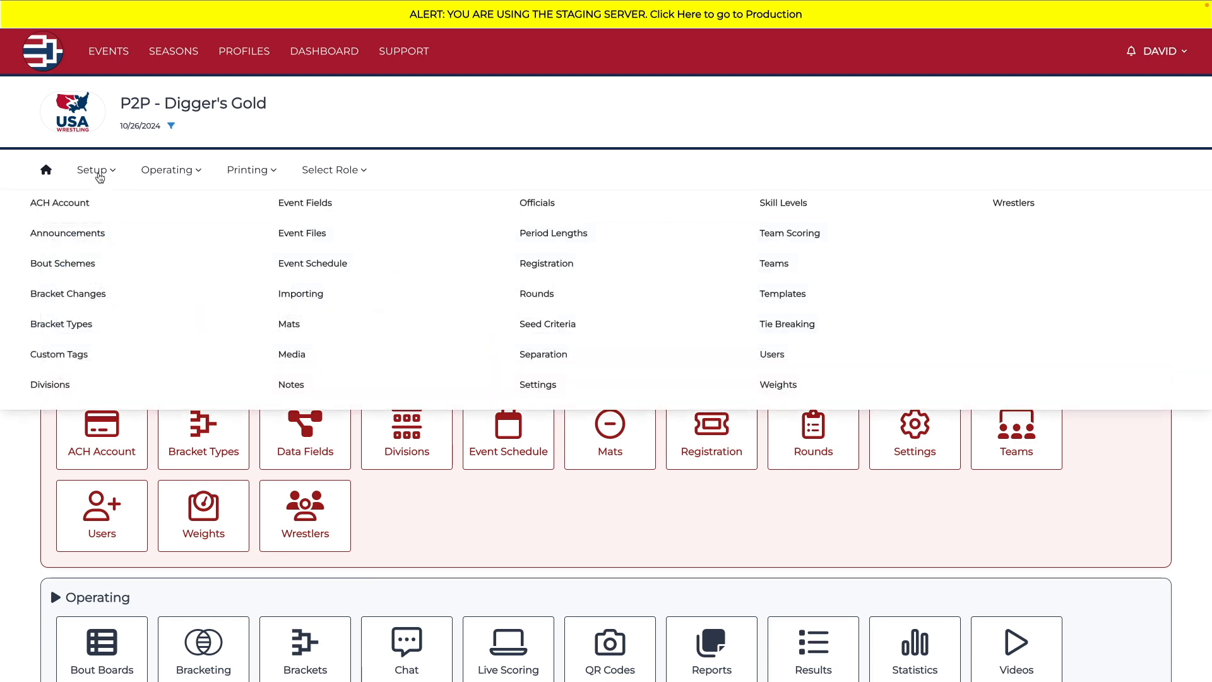
click(533, 384)
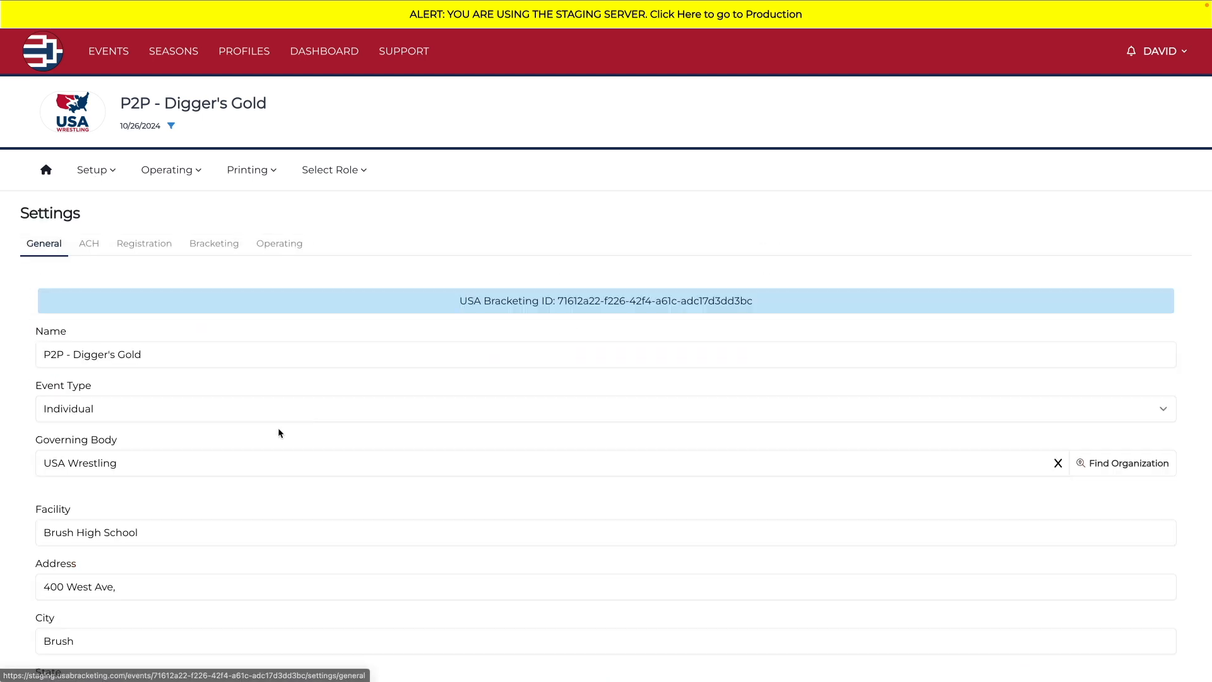
Step: Add Public Registration as the event's pre-registration method and save the general settings
scroll(194, 464, down, 5)
scroll(194, 463, down, 5)
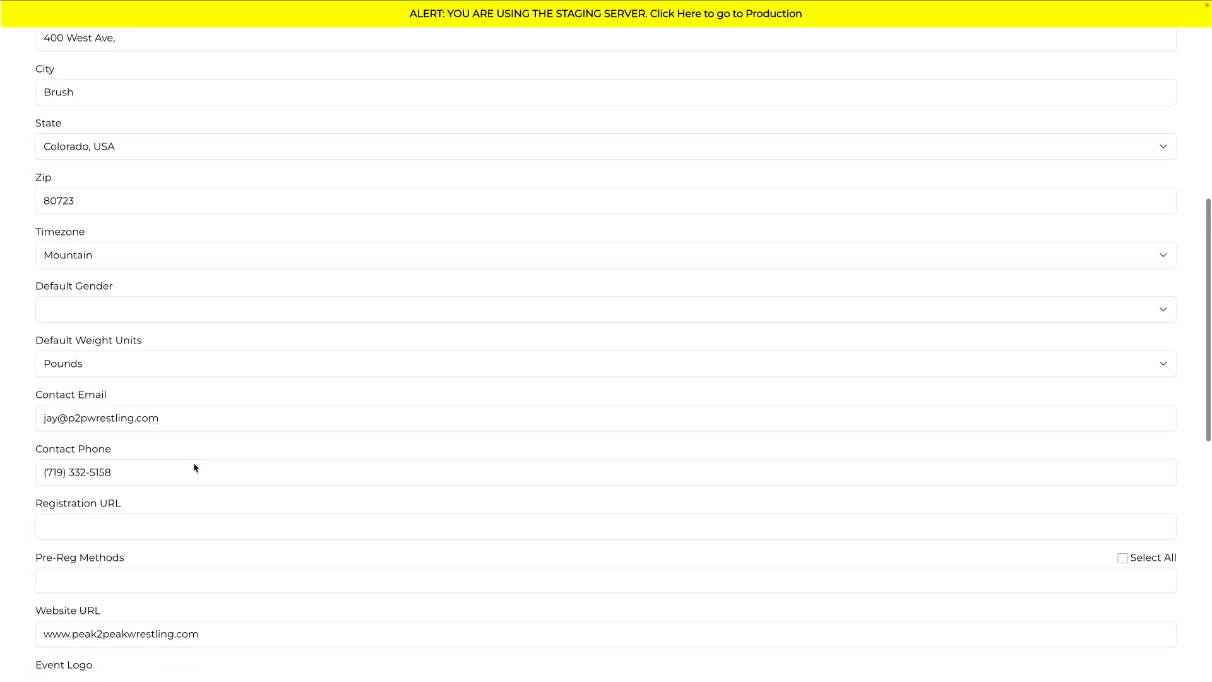
drag(28, 433, 190, 437)
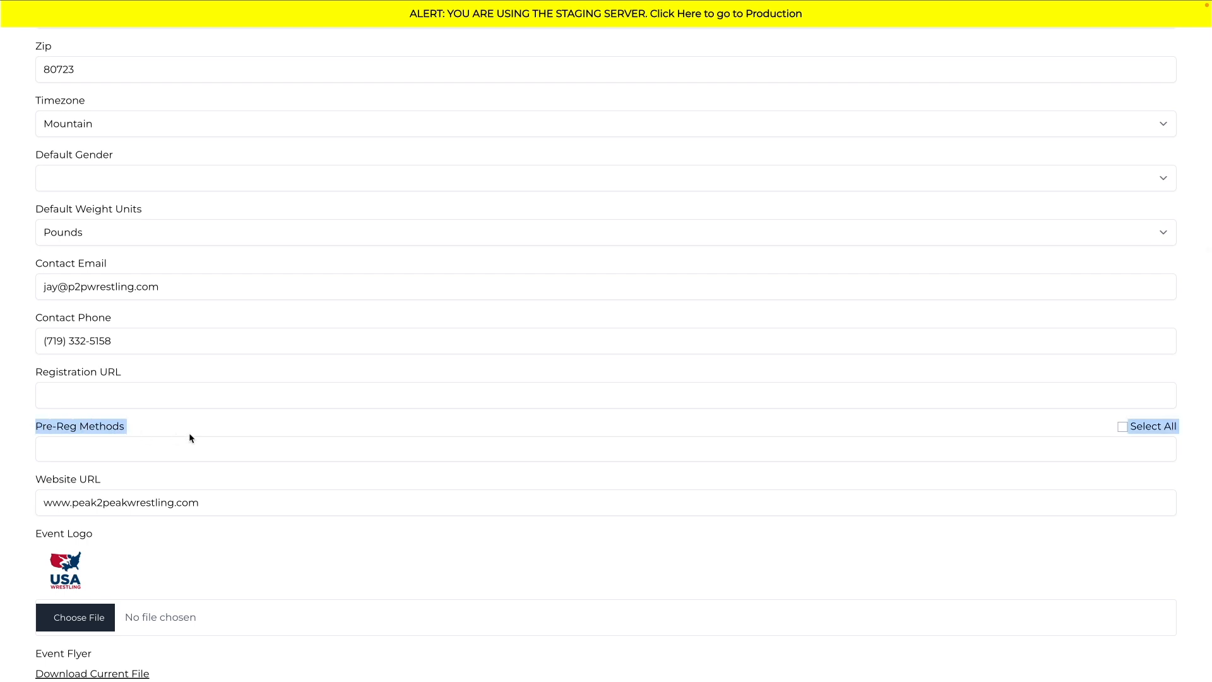
click(116, 449)
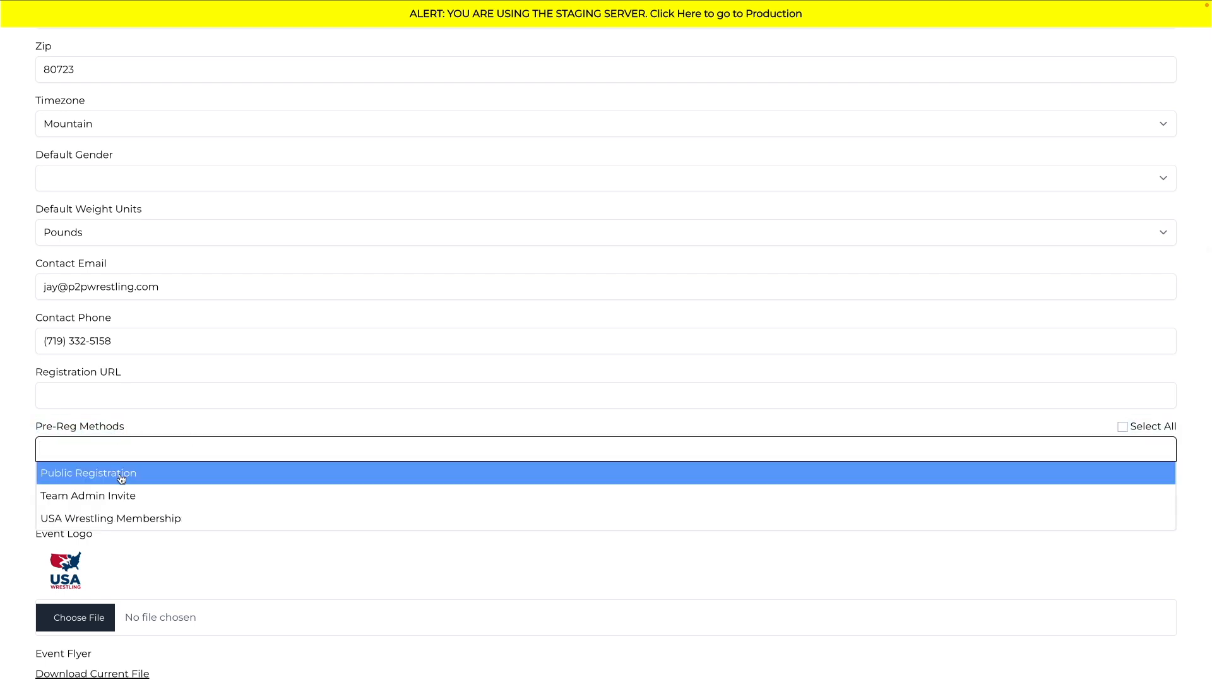
click(119, 473)
click(130, 481)
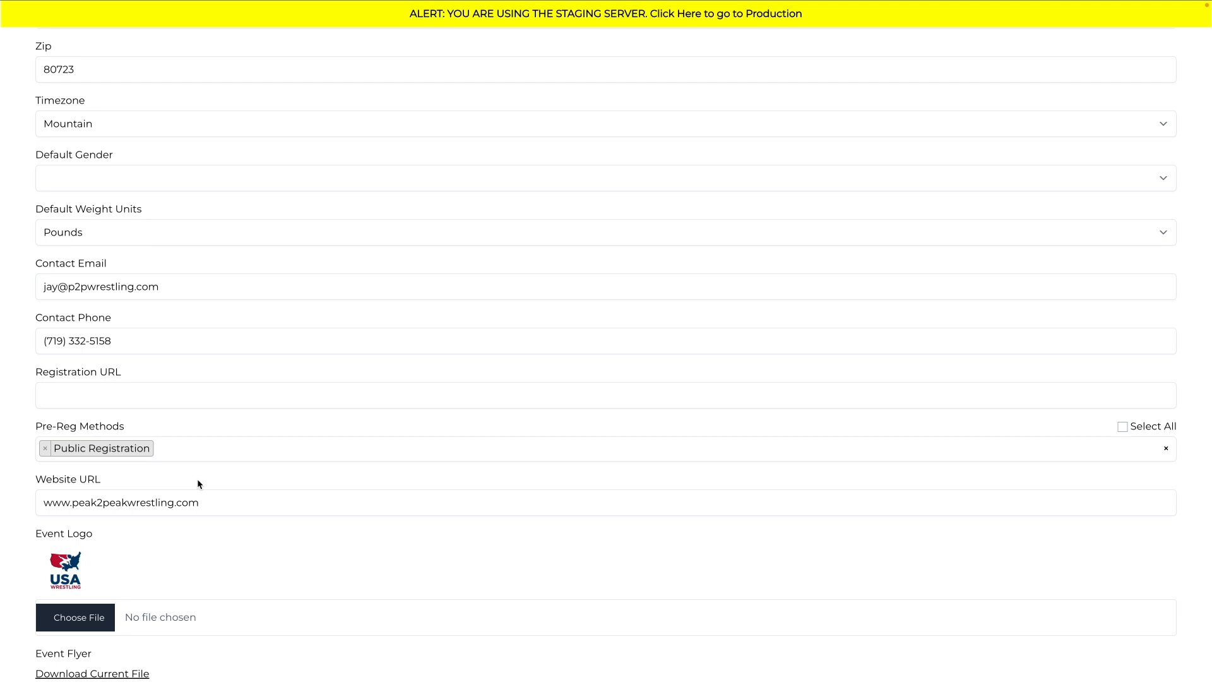
scroll(197, 484, down, 1)
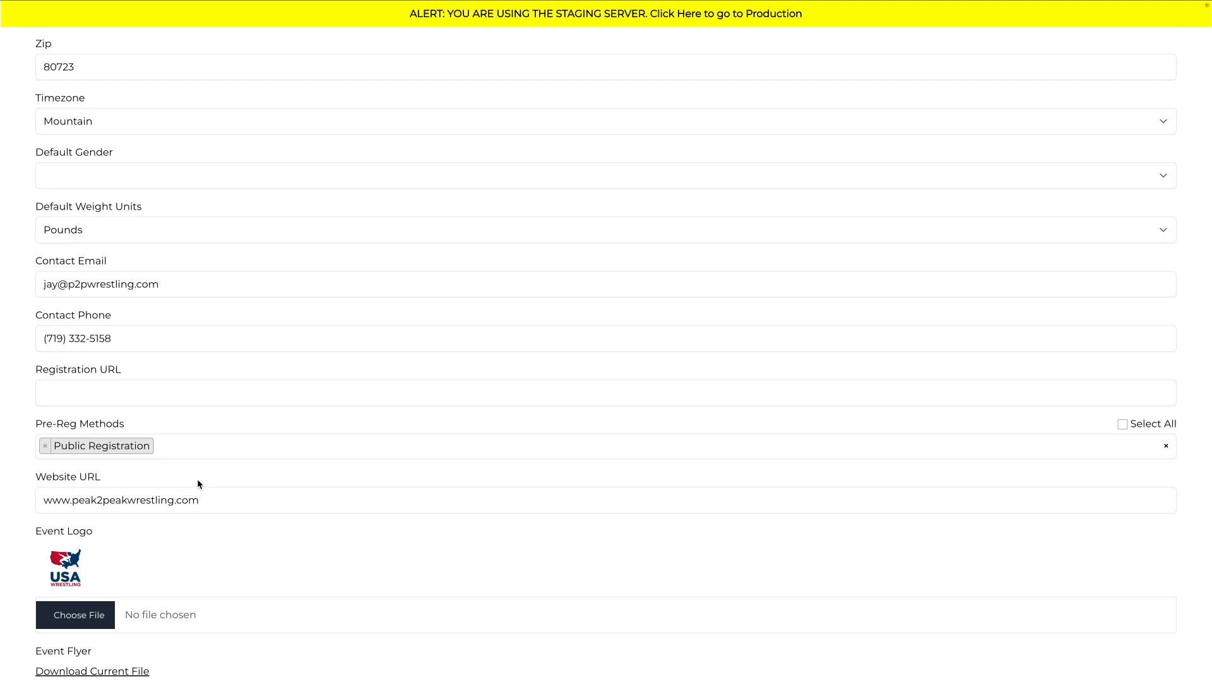
scroll(197, 484, down, 4)
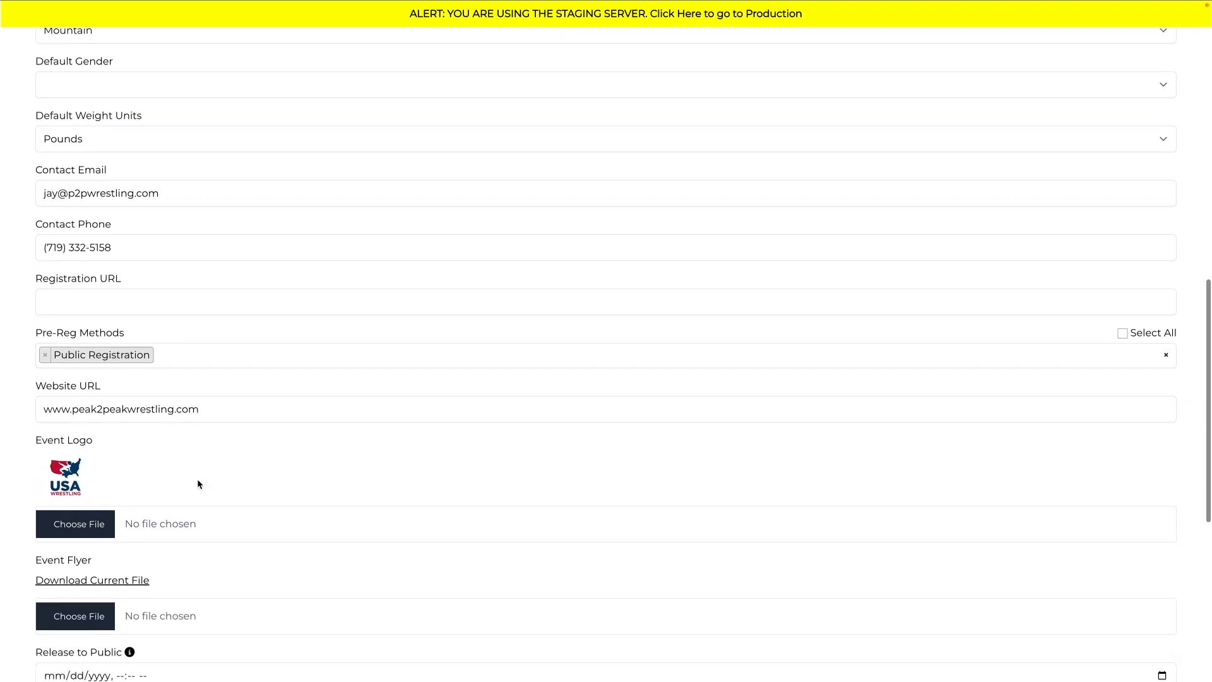
scroll(198, 484, down, 2)
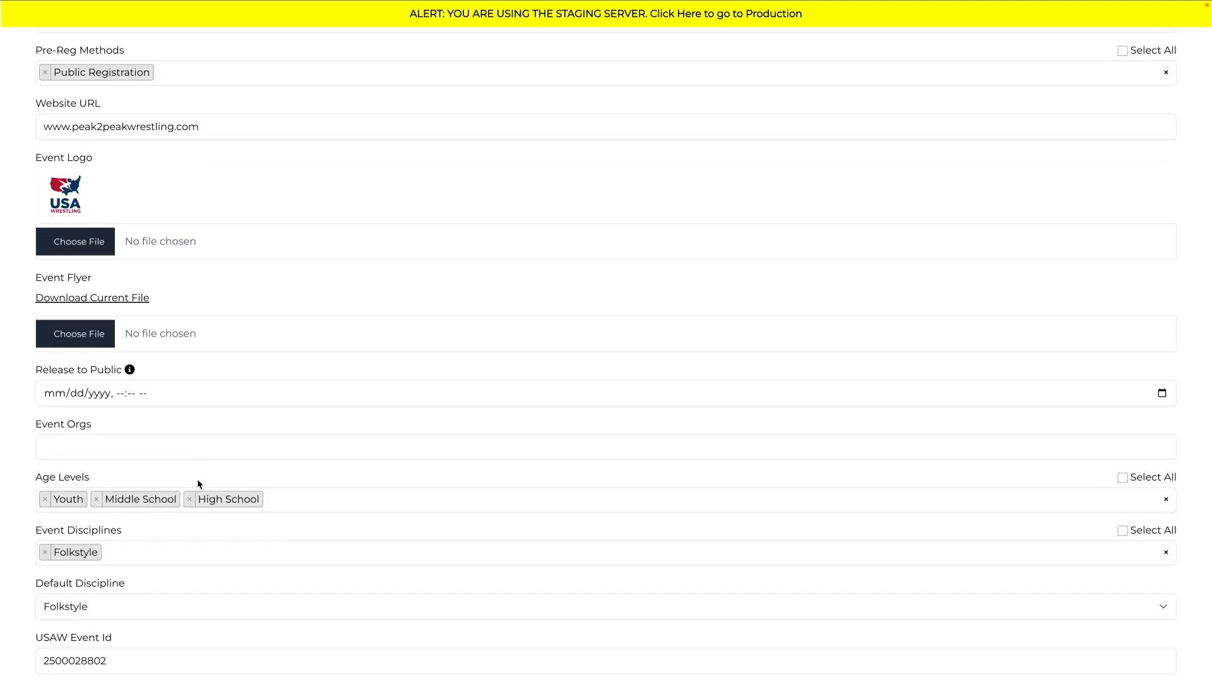
scroll(198, 484, down, 2)
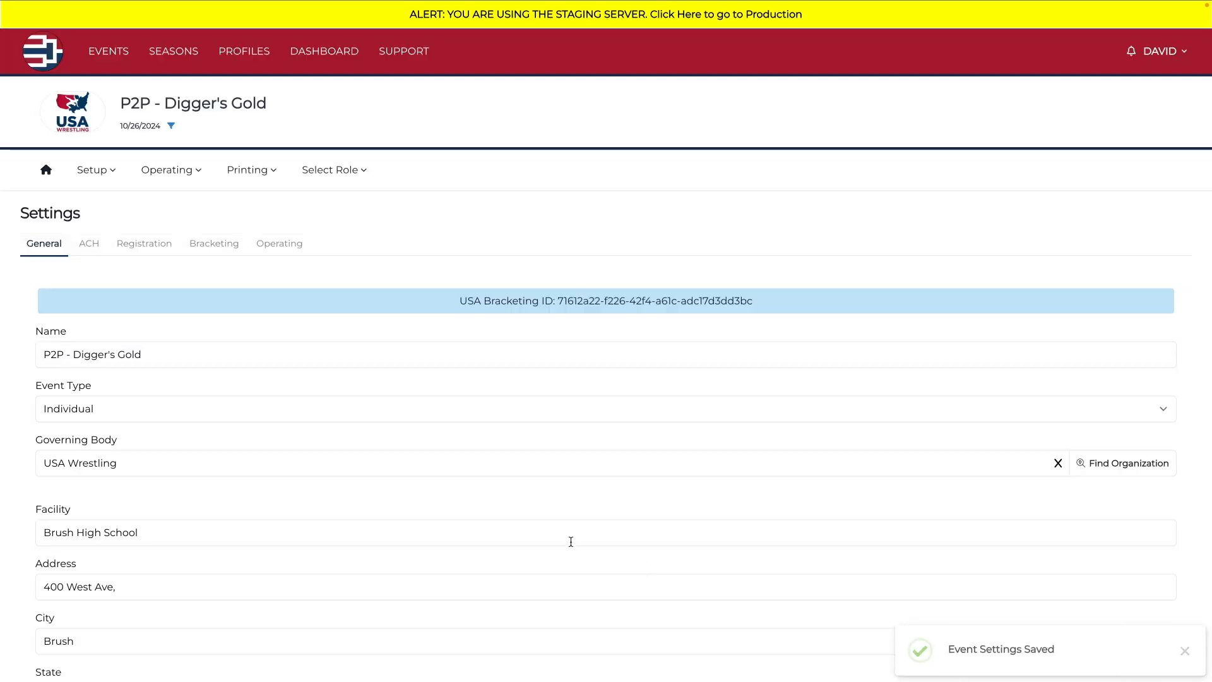
Step: In the event's registration settings, set the wrestler entry deadline to 09/12/2025, 05:00 PM
click(142, 245)
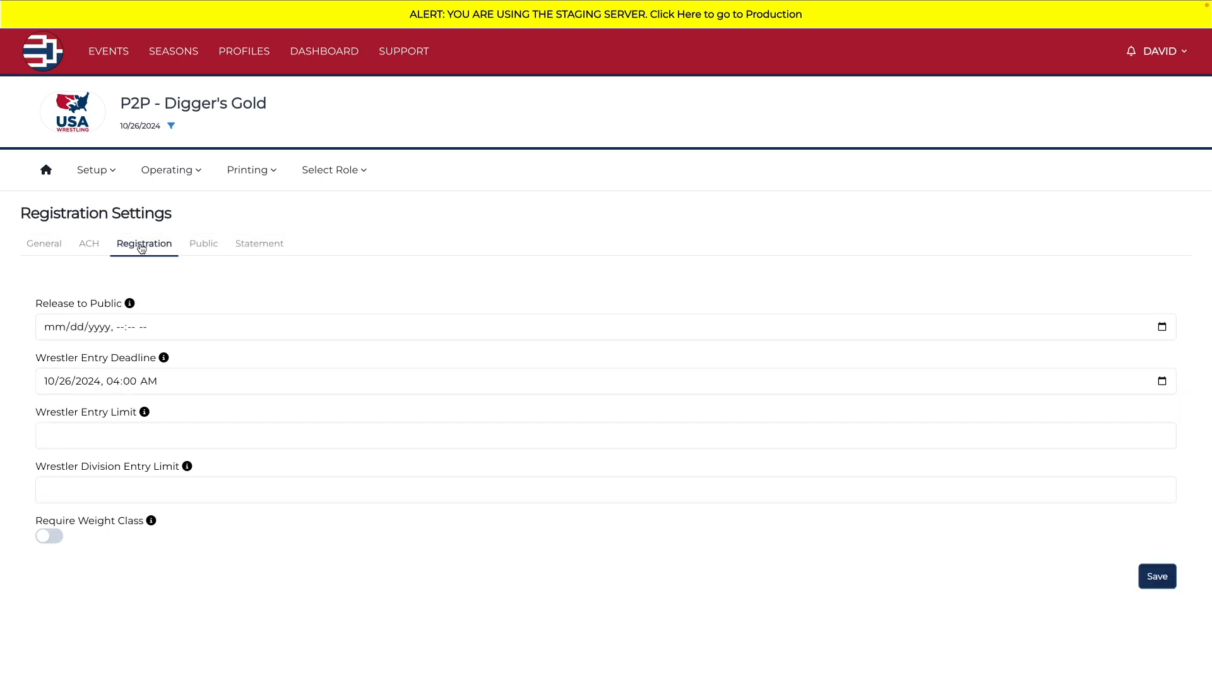
drag(35, 304, 123, 308)
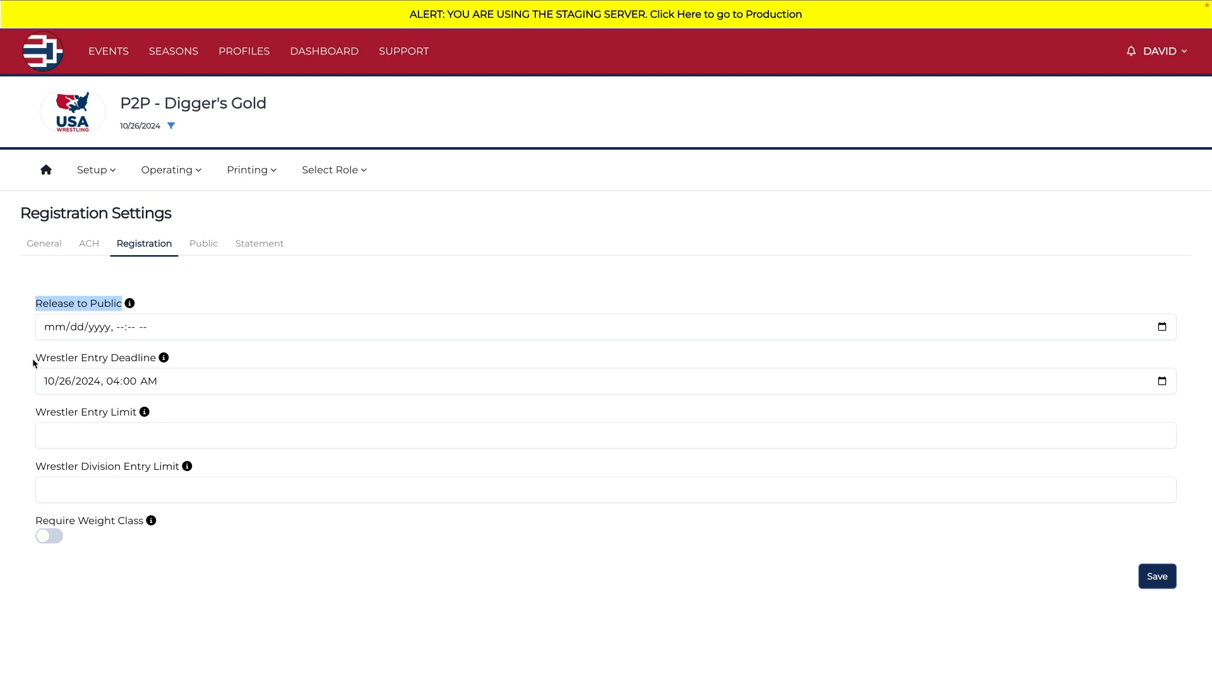
drag(34, 358, 119, 360)
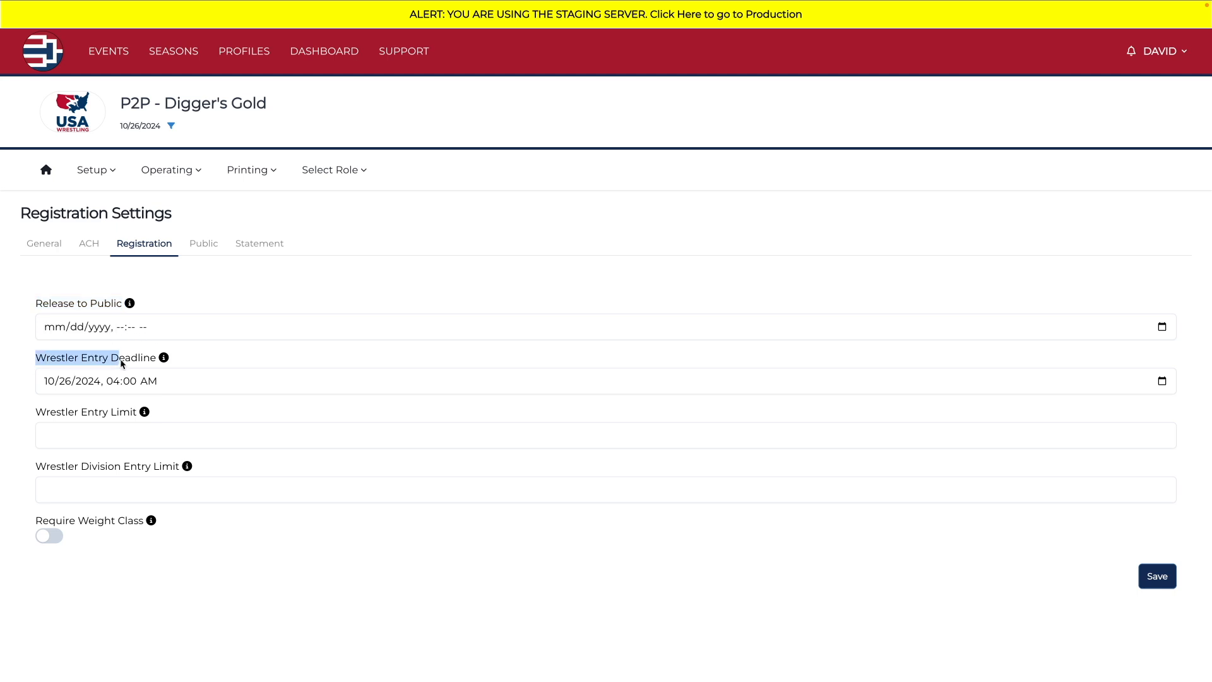
click(1162, 380)
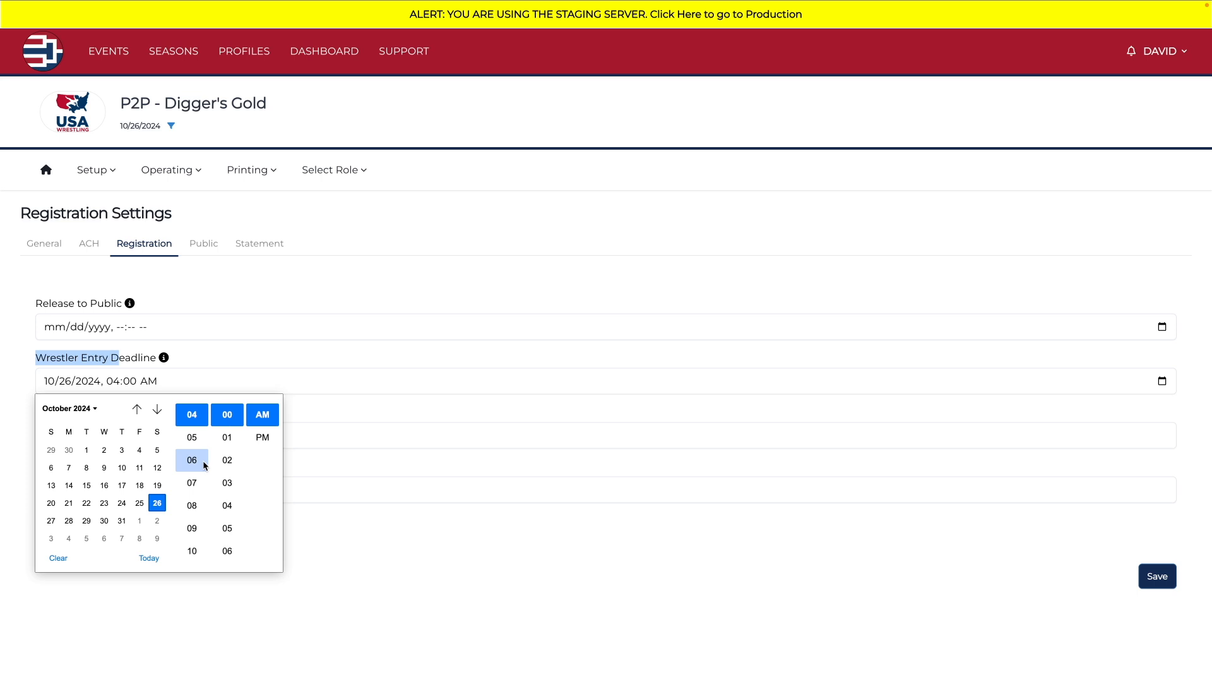
click(146, 558)
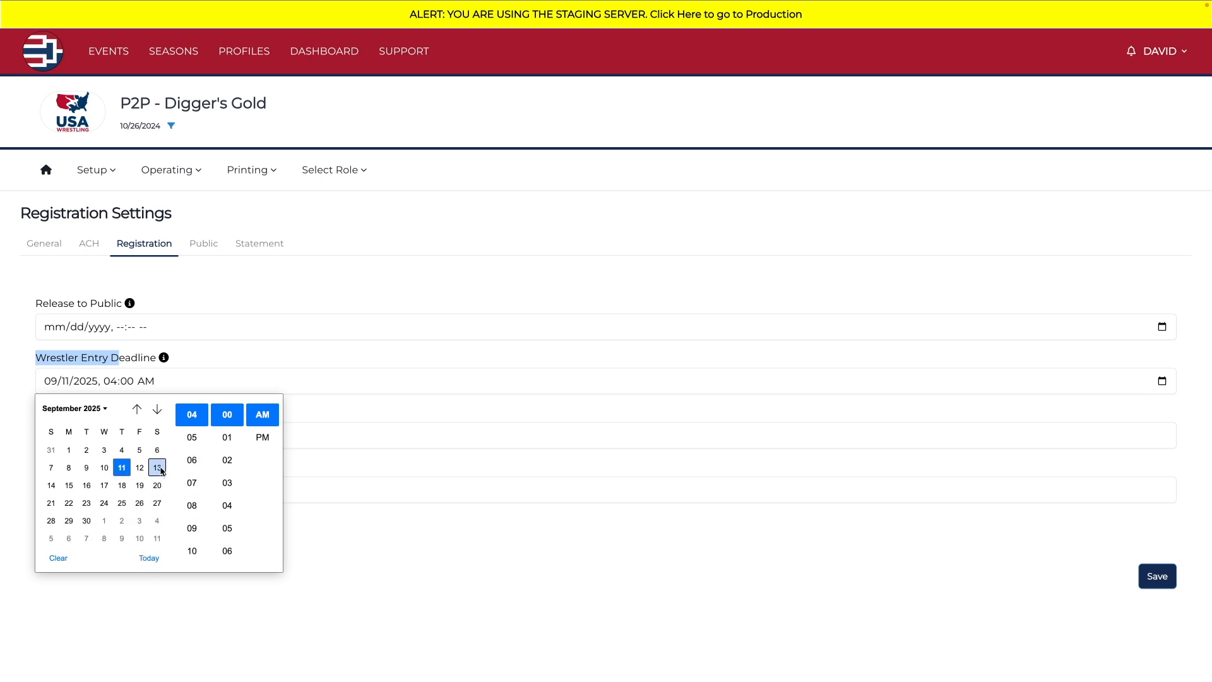
click(159, 469)
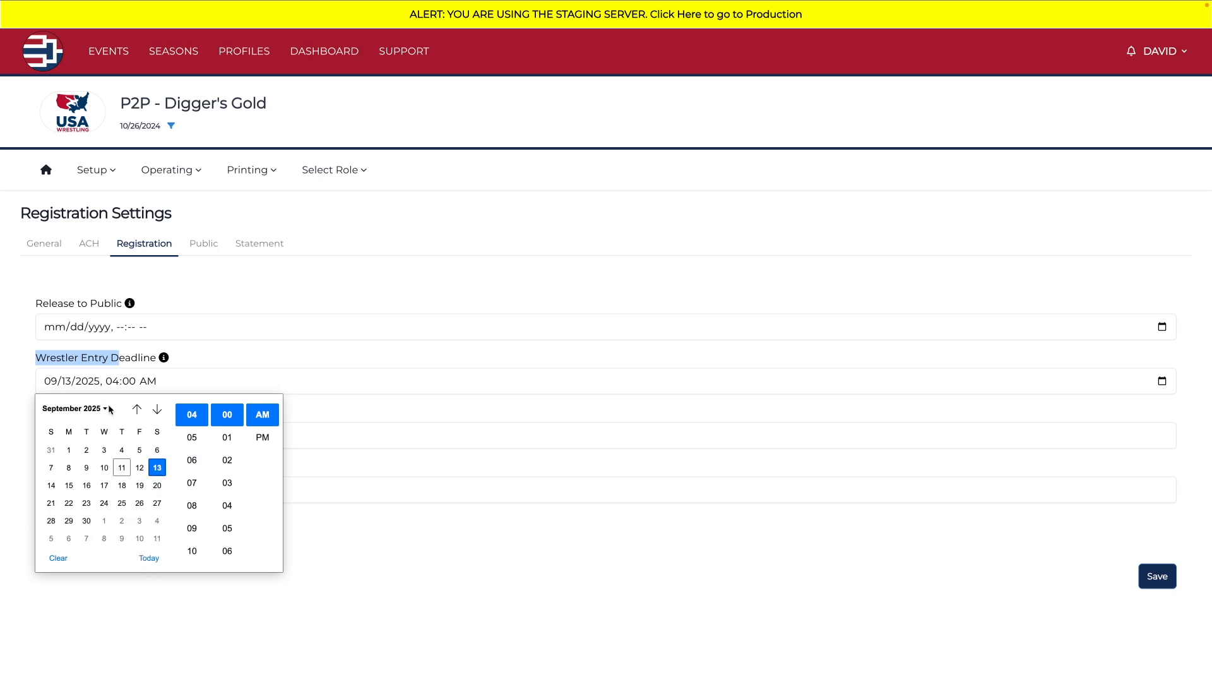
click(139, 467)
click(114, 382)
text(0500)
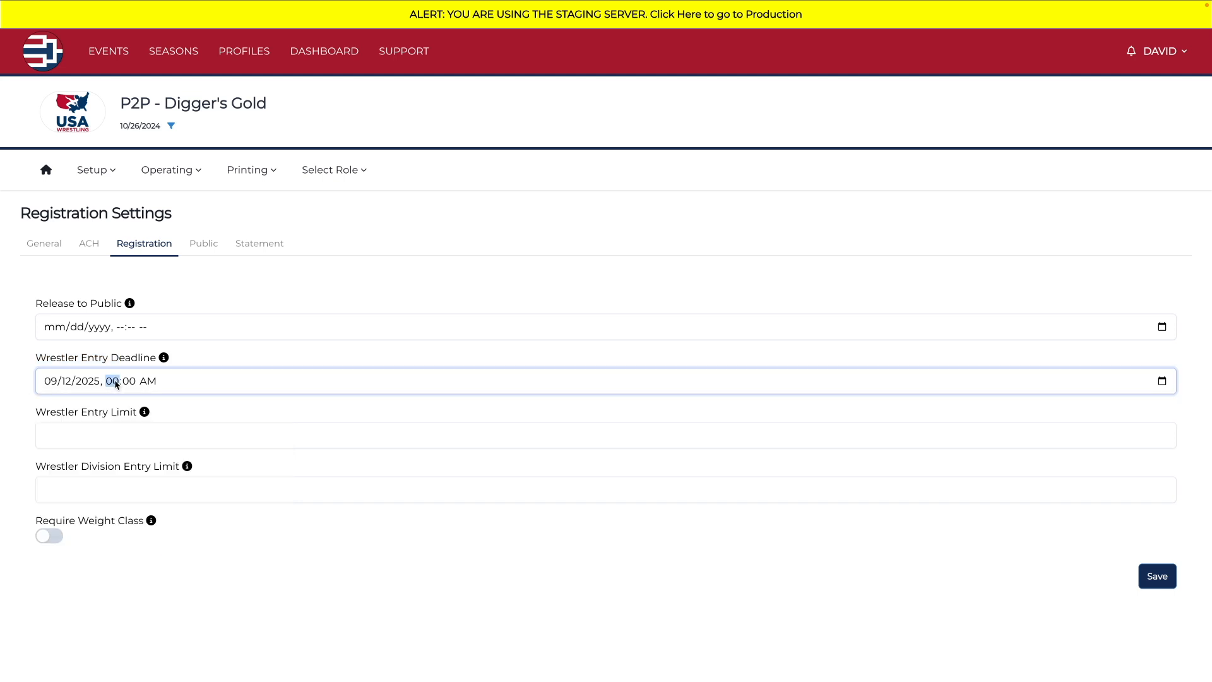
text(p)
Step: Set both the wrestler entry limit and the wrestler division entry limit to 1
mouse_move(145, 413)
click(124, 444)
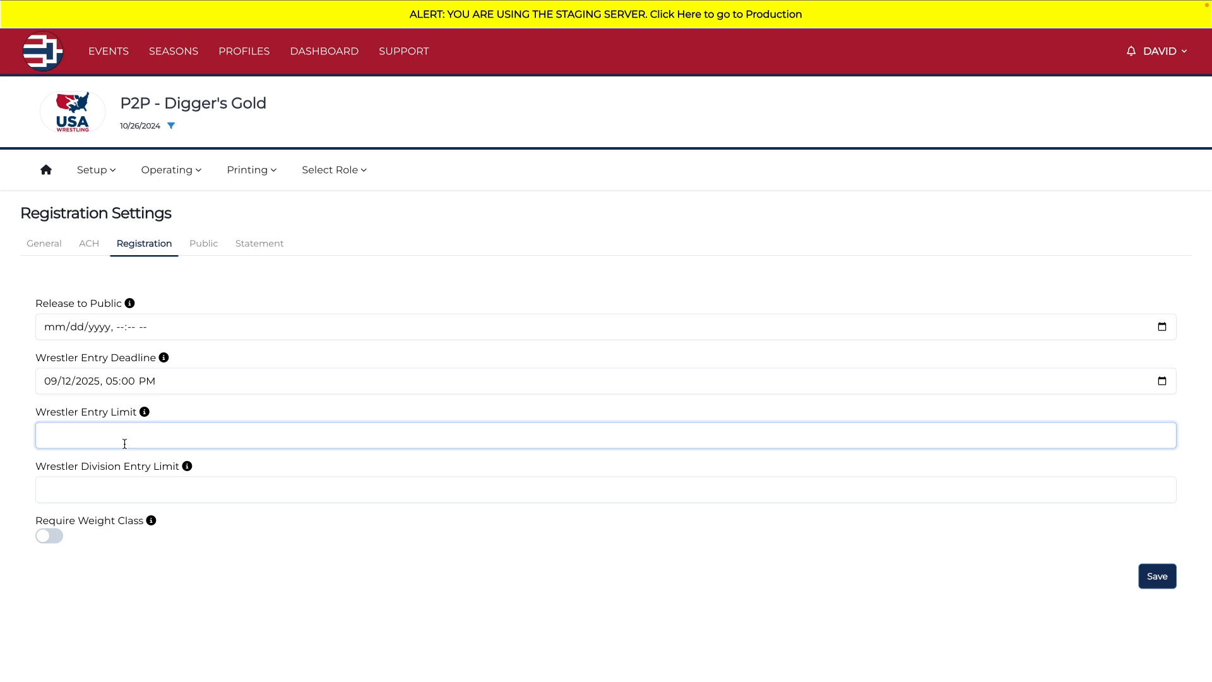
text(1)
click(115, 473)
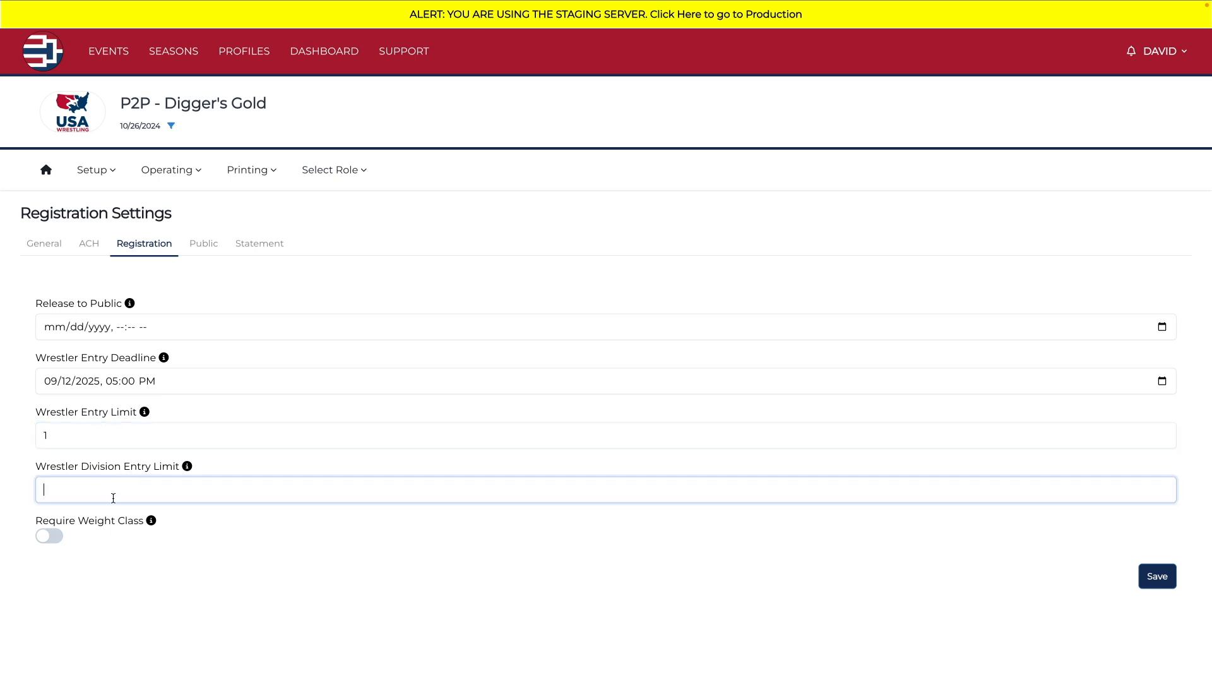
text(1)
Step: Try a wrestler entry limit of 2 alongside the division entry limit
drag(76, 441, 27, 437)
text(2)
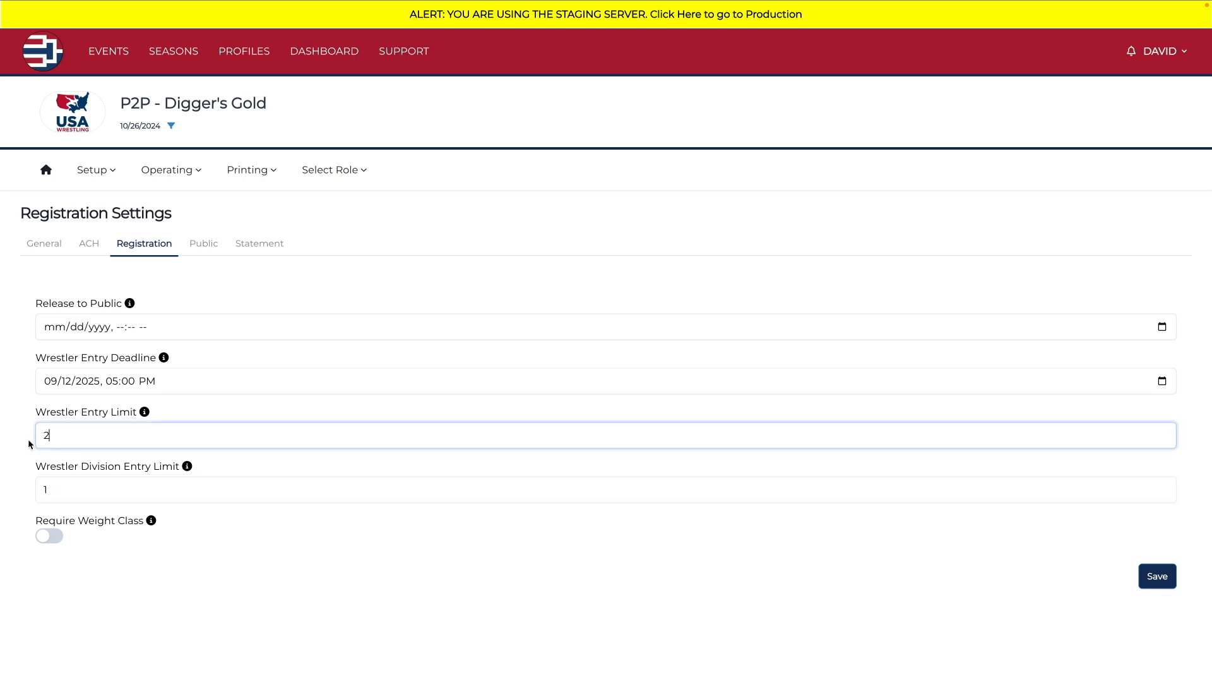
click(71, 466)
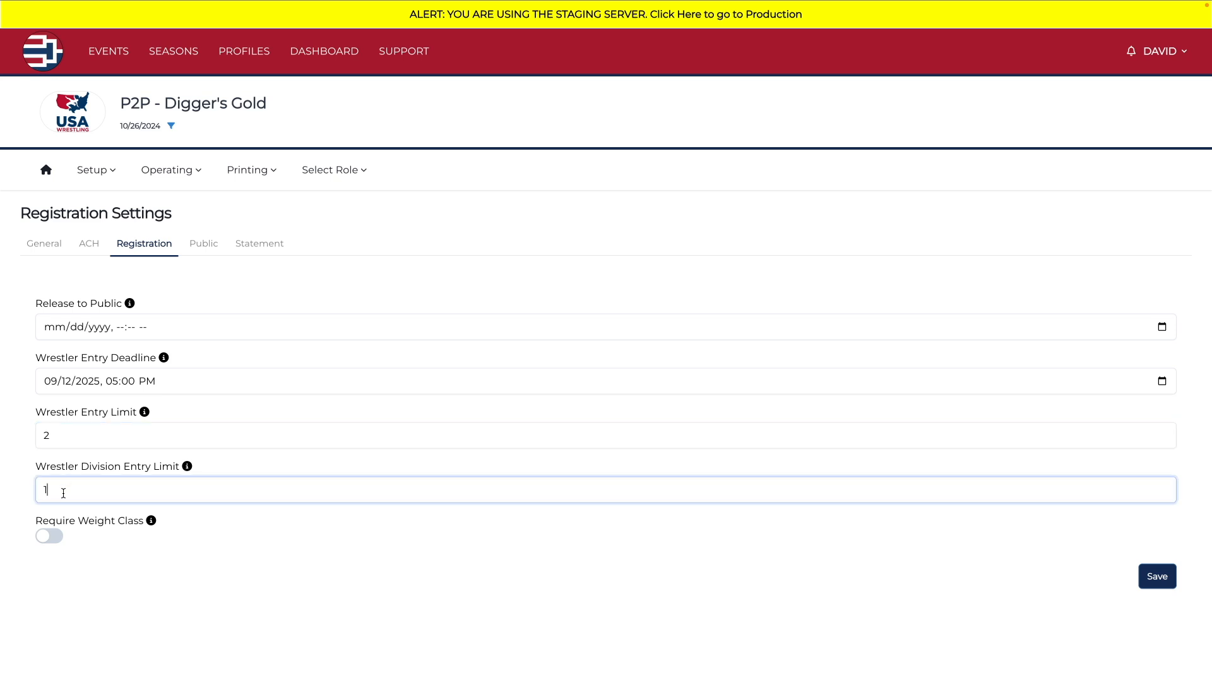
drag(65, 490, 25, 494)
Step: Change the wrestler entry limit to 1
double_click(57, 438)
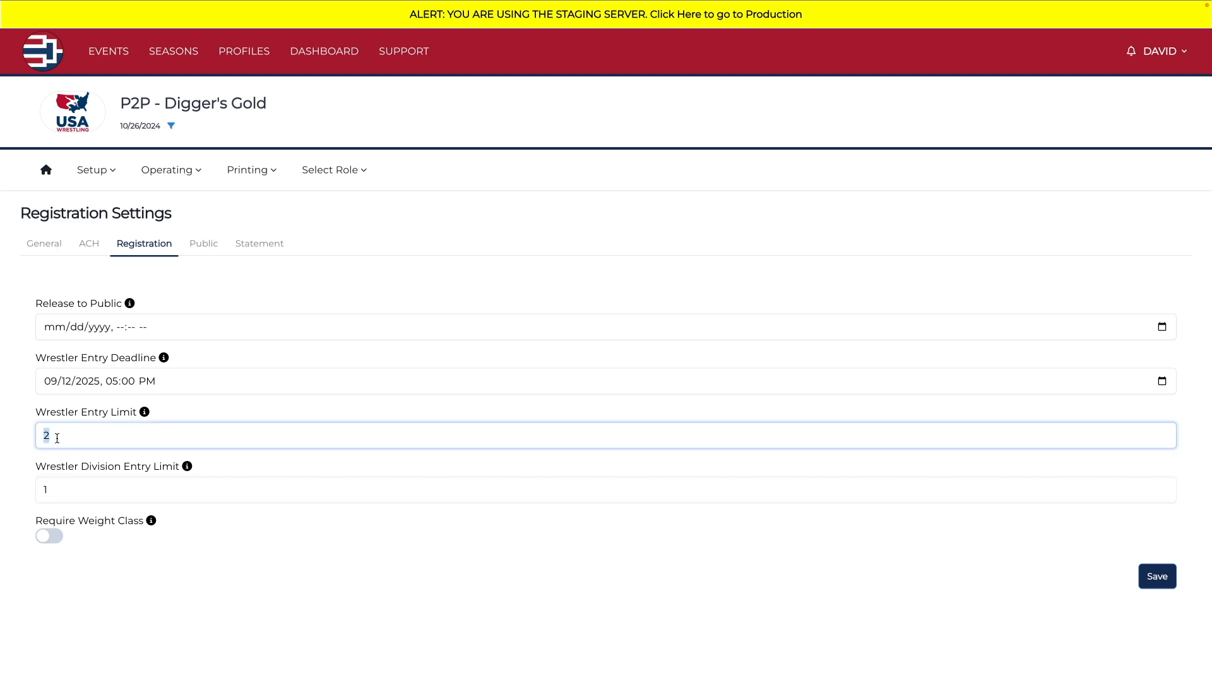
text(1)
click(310, 562)
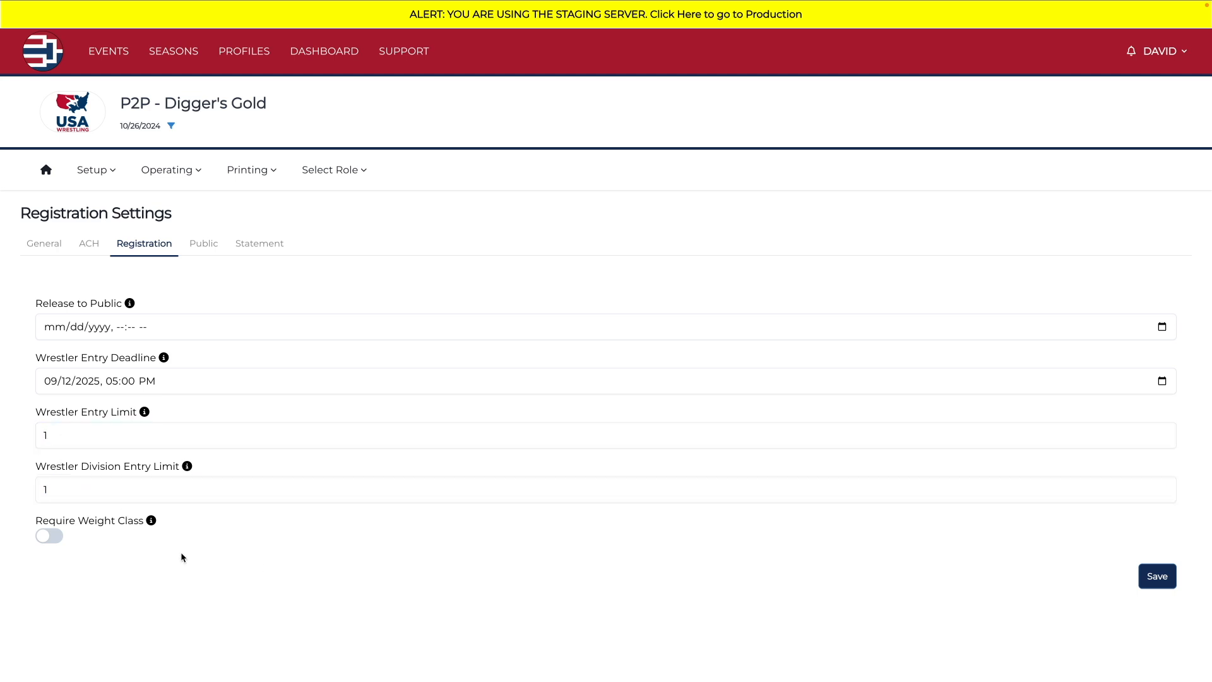
Step: Turn on the weight class requirement and save the registration settings
drag(36, 520, 140, 522)
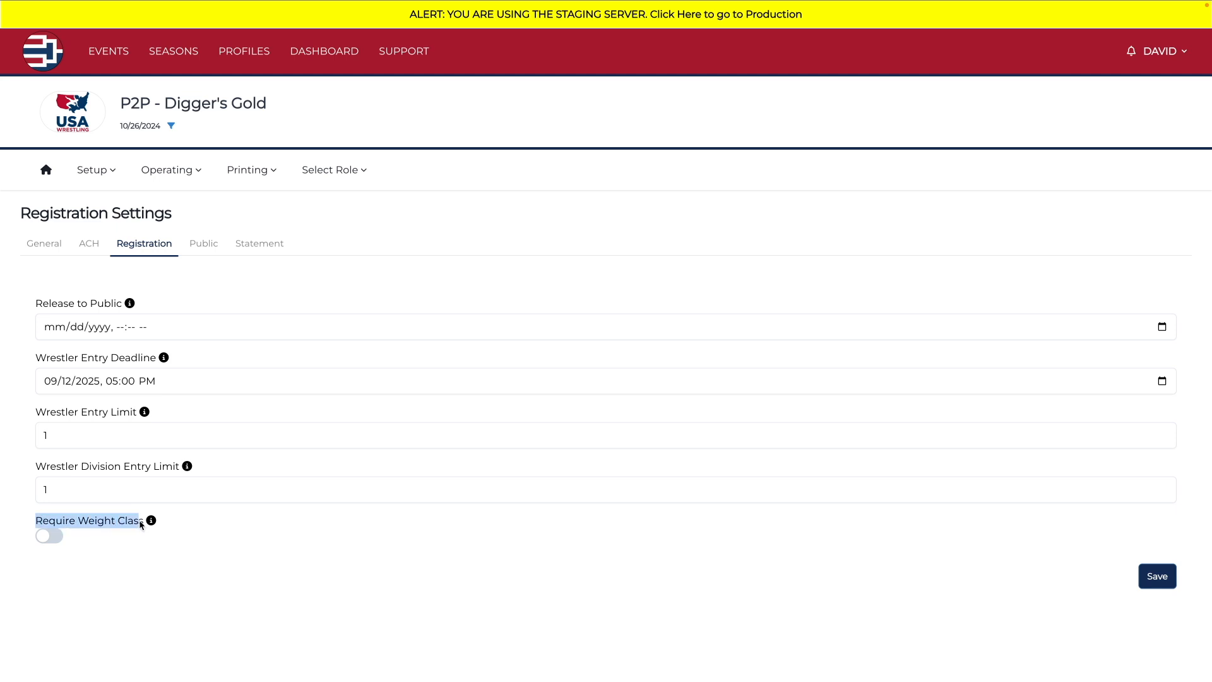
click(136, 552)
click(60, 542)
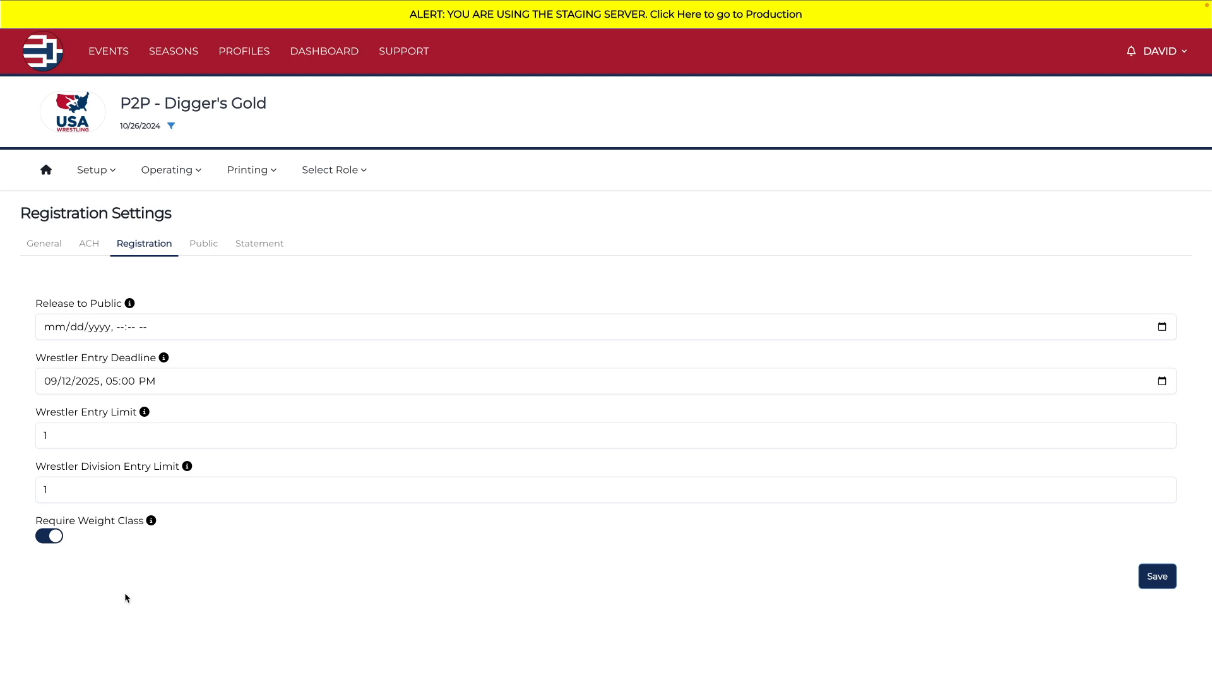
click(1164, 584)
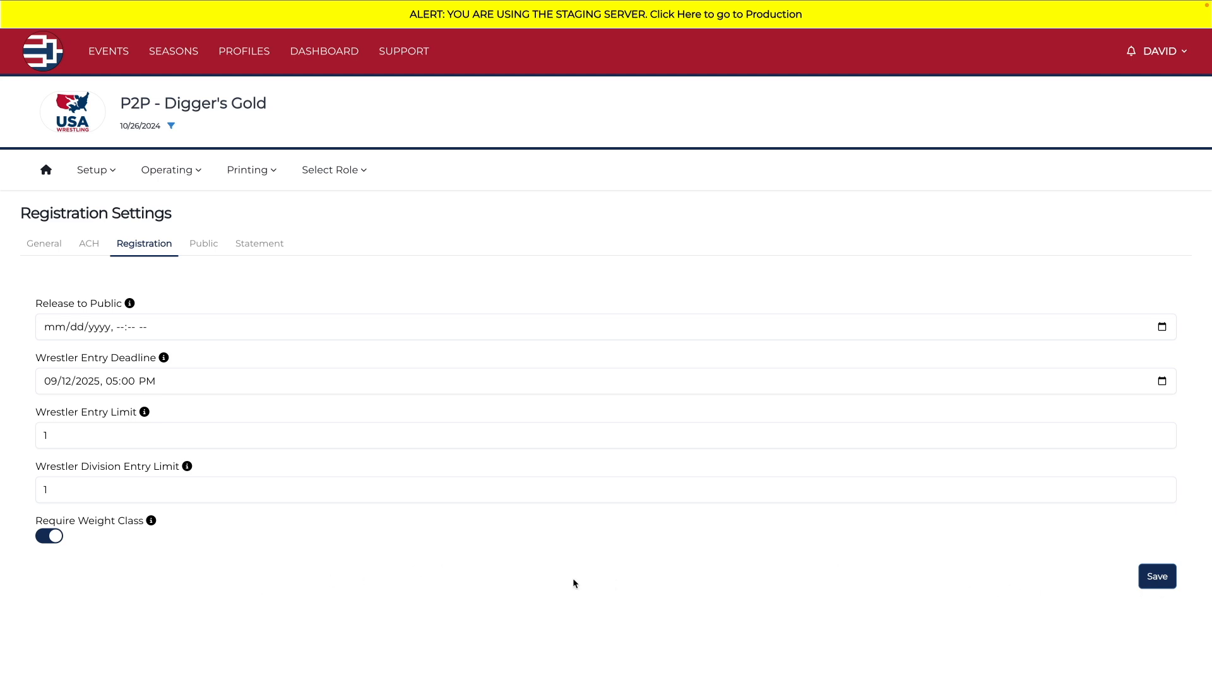
Step: In the public registration settings, set the registration limit to 500 and the default entry fee to 20
click(206, 249)
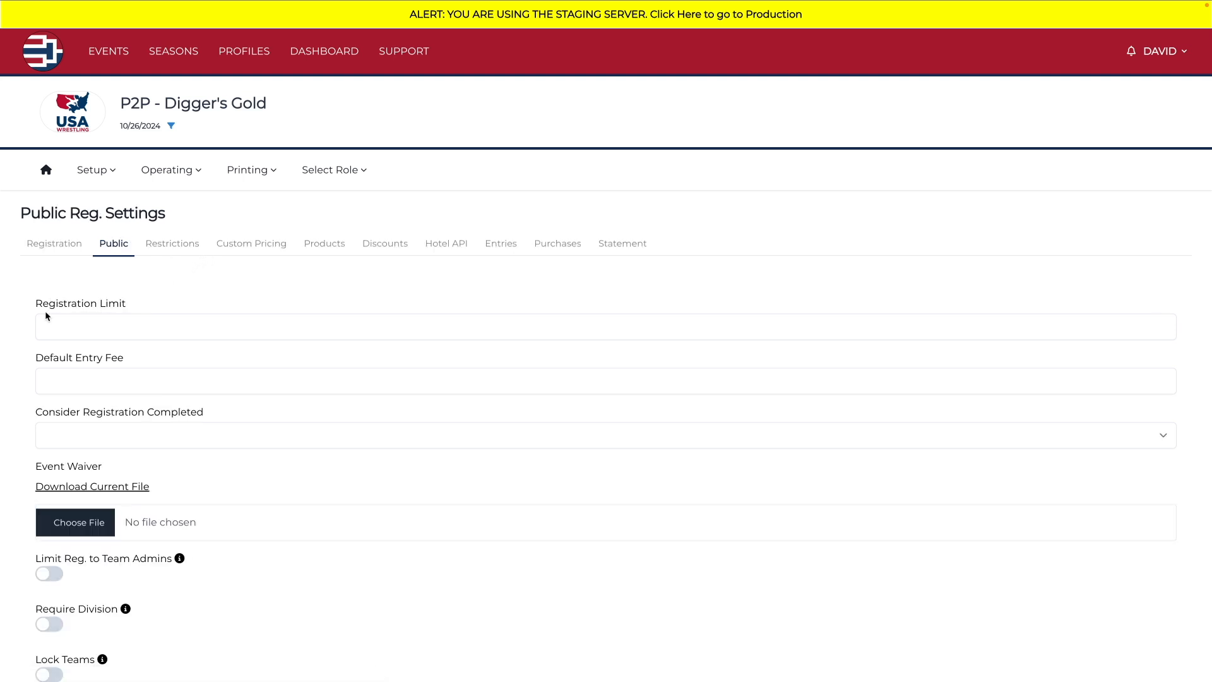
drag(38, 311, 154, 310)
click(144, 324)
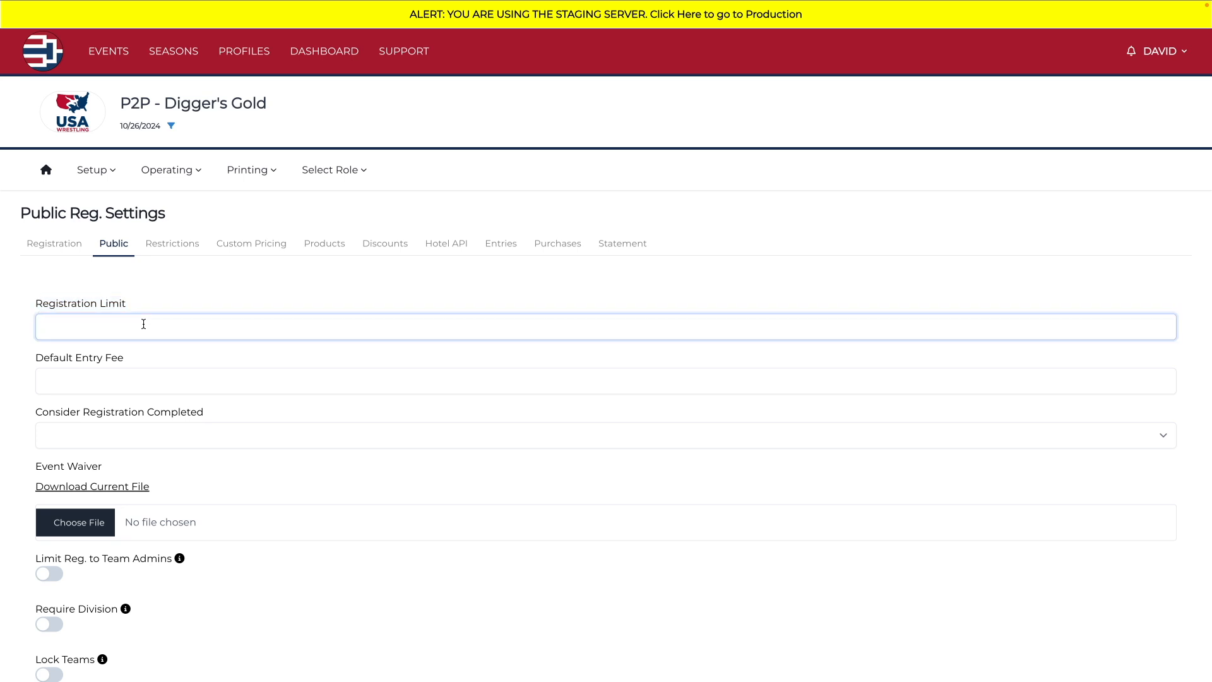
text(500)
click(116, 381)
text(20)
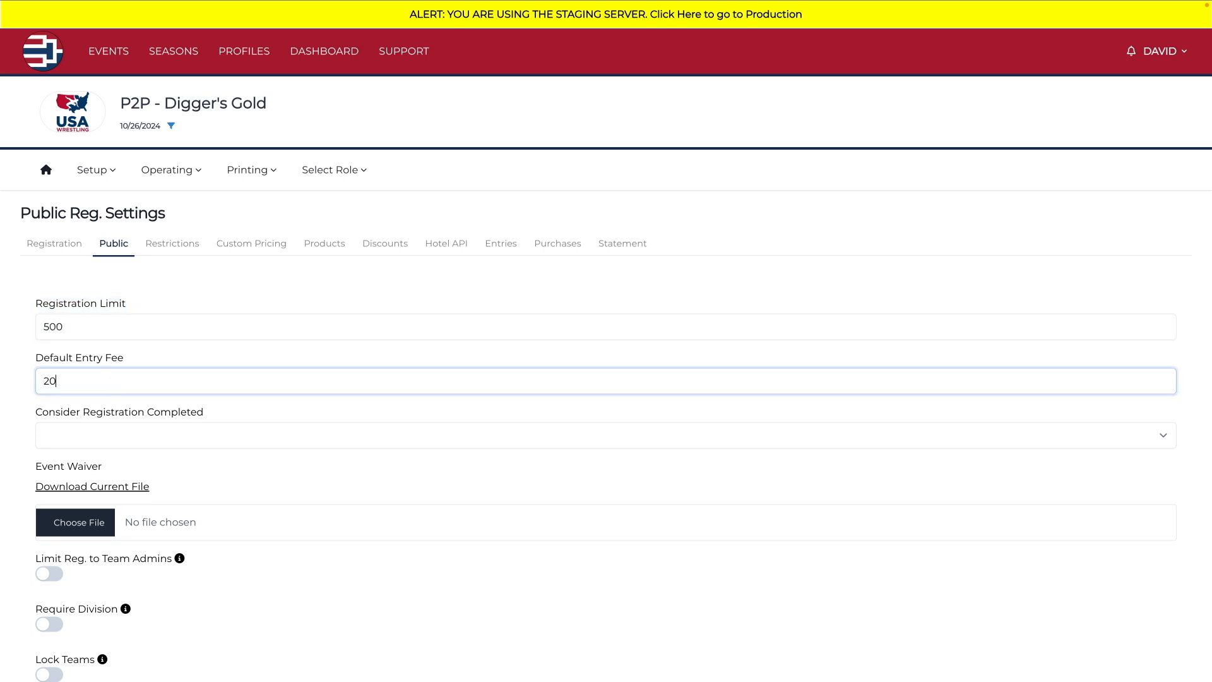
Step: Set registrations to be considered completed at Transaction Paid
click(72, 416)
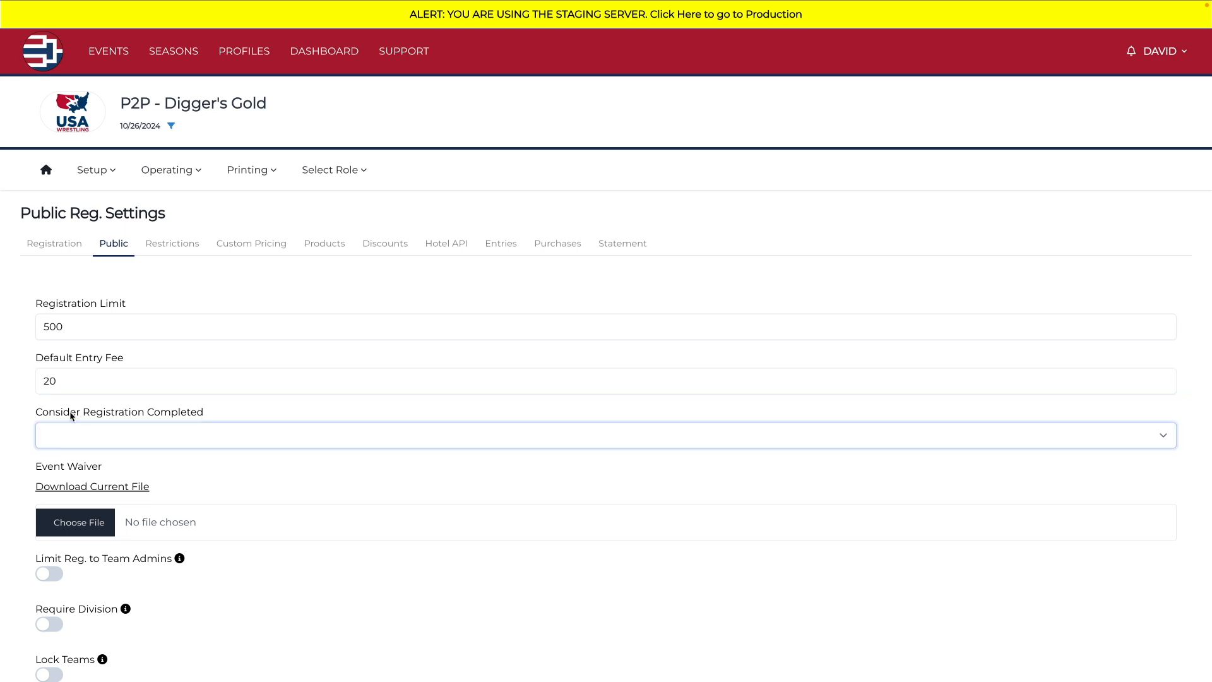
click(183, 442)
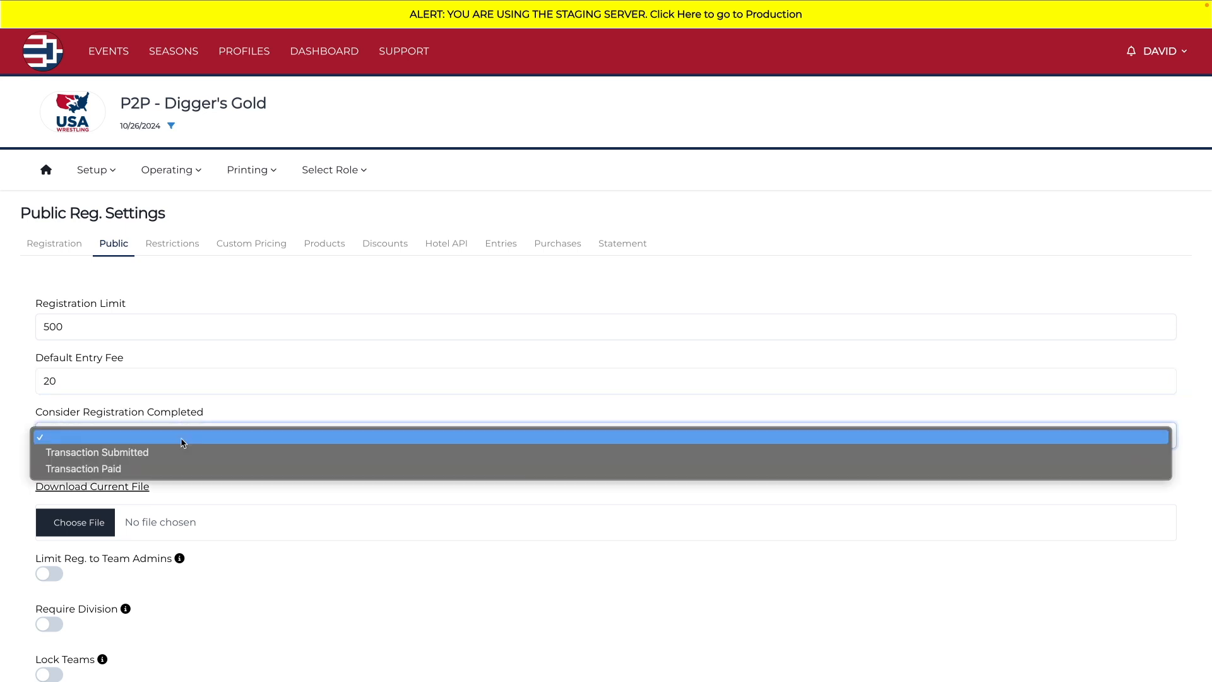
click(183, 475)
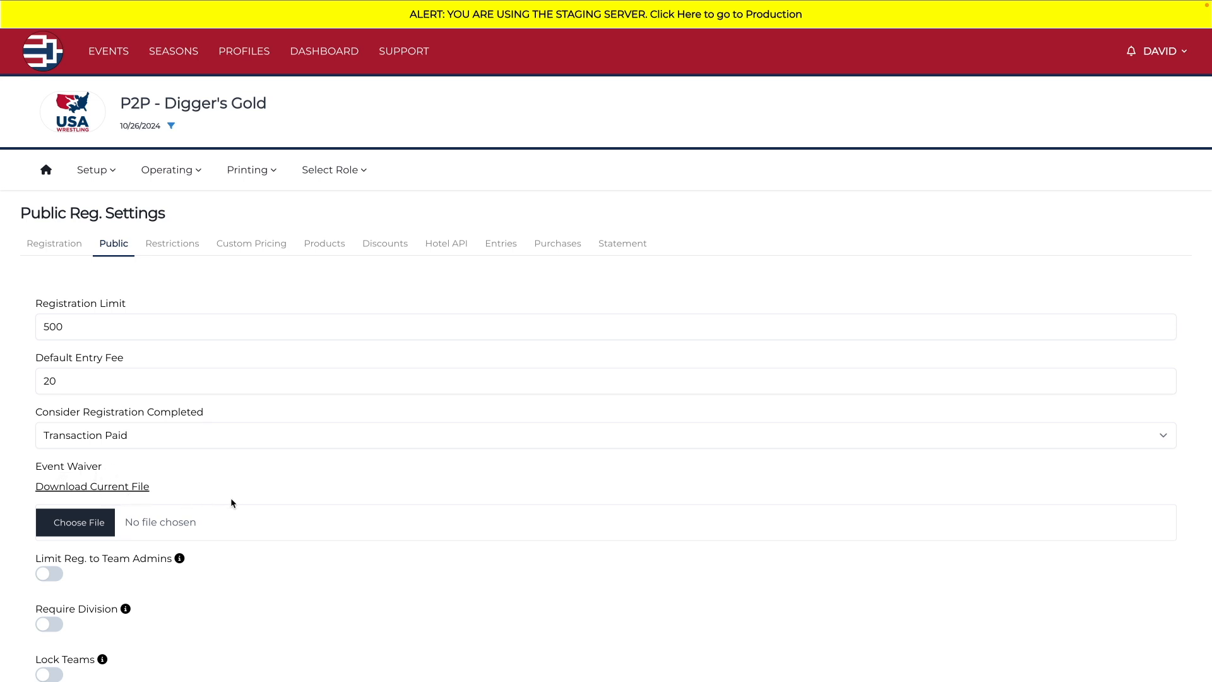
Step: Turn on the Require Division option in the public registration settings
scroll(232, 502, down, 3)
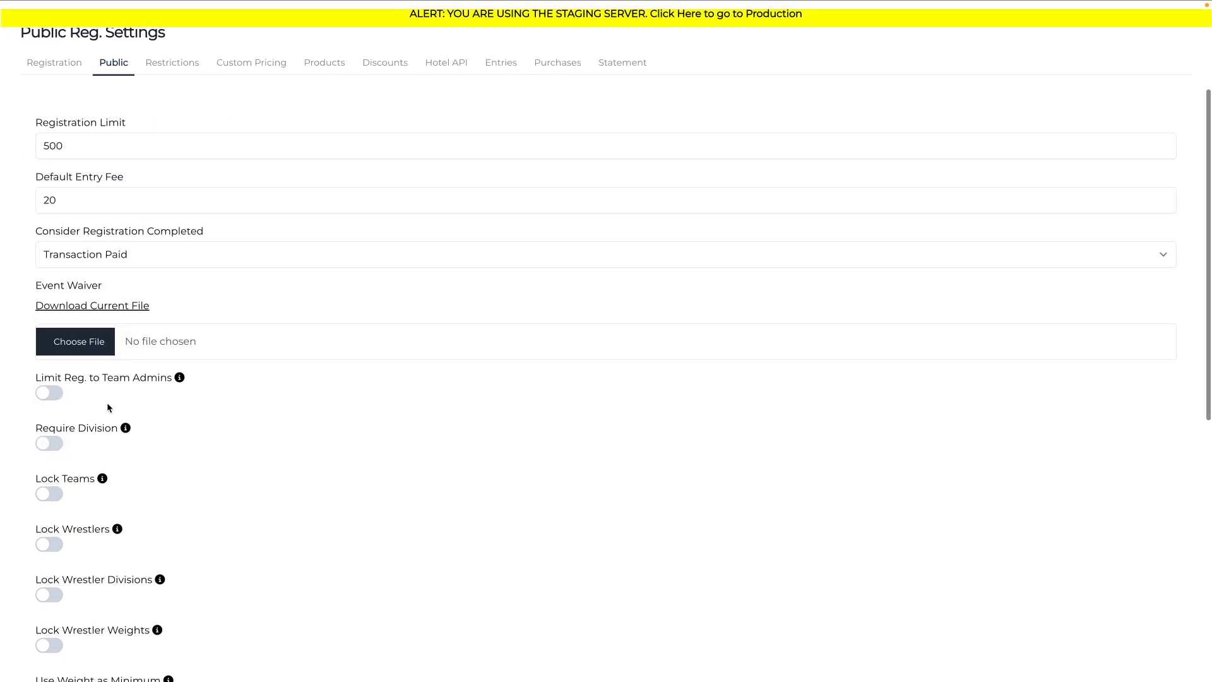
drag(36, 361, 168, 366)
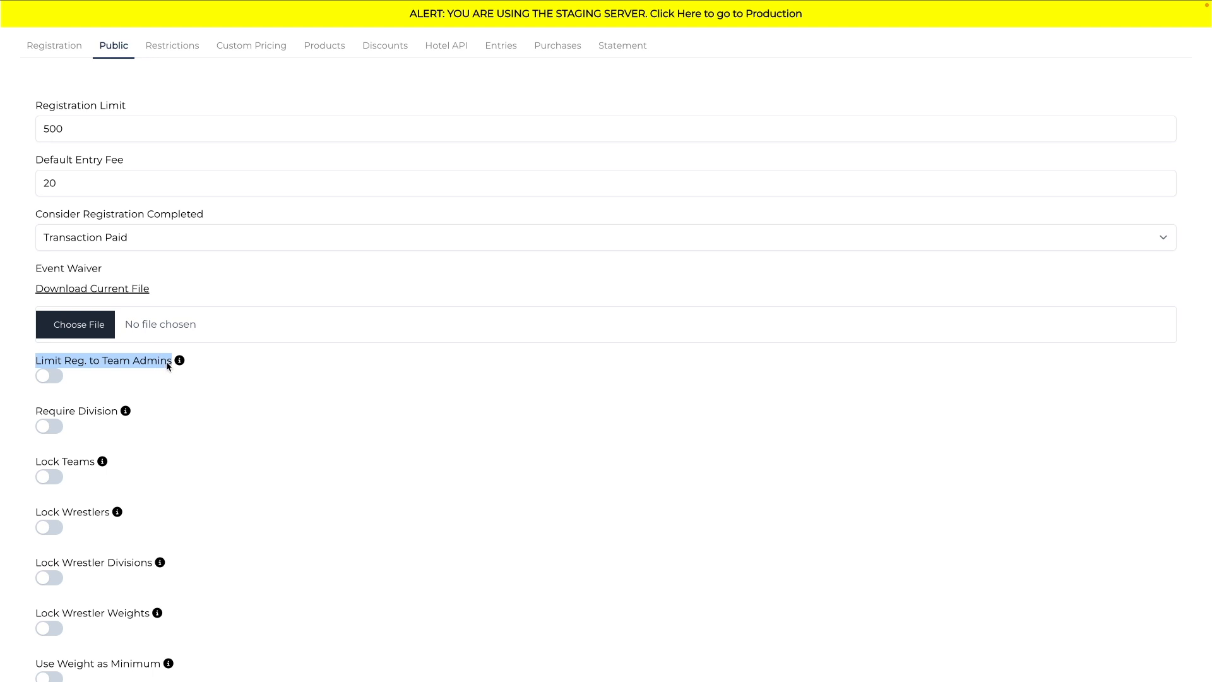
click(134, 368)
click(50, 426)
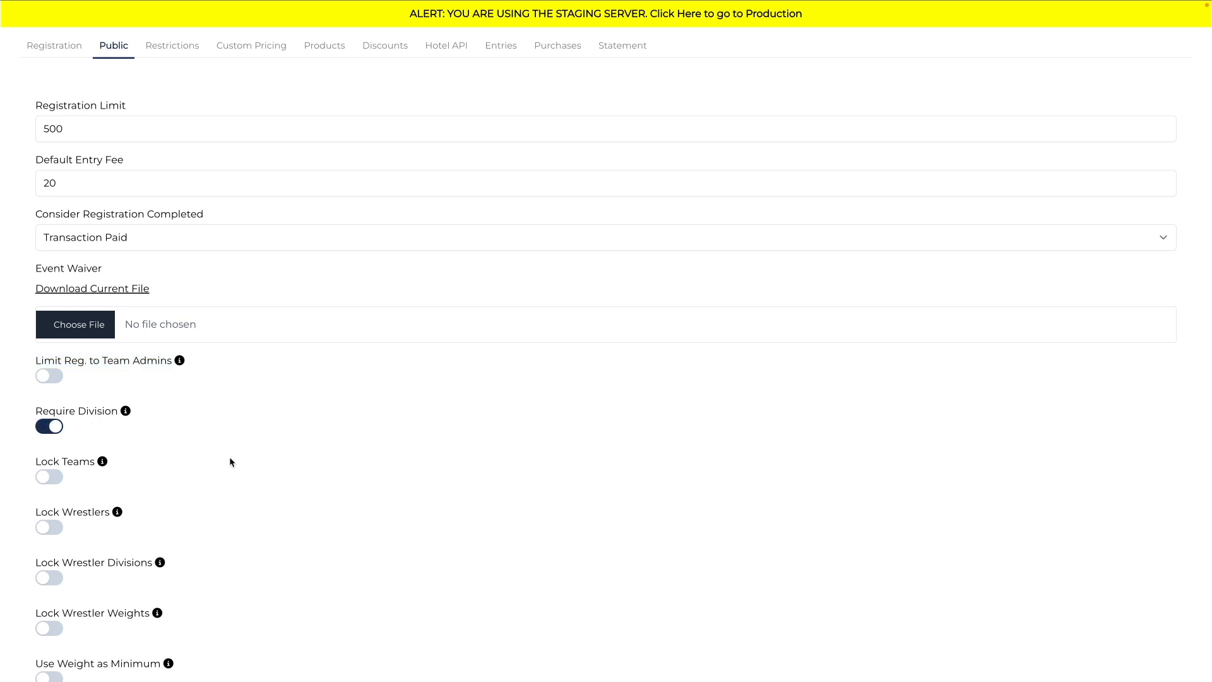
Step: Add Pay Online as the payment method for public registration
scroll(229, 459, down, 2)
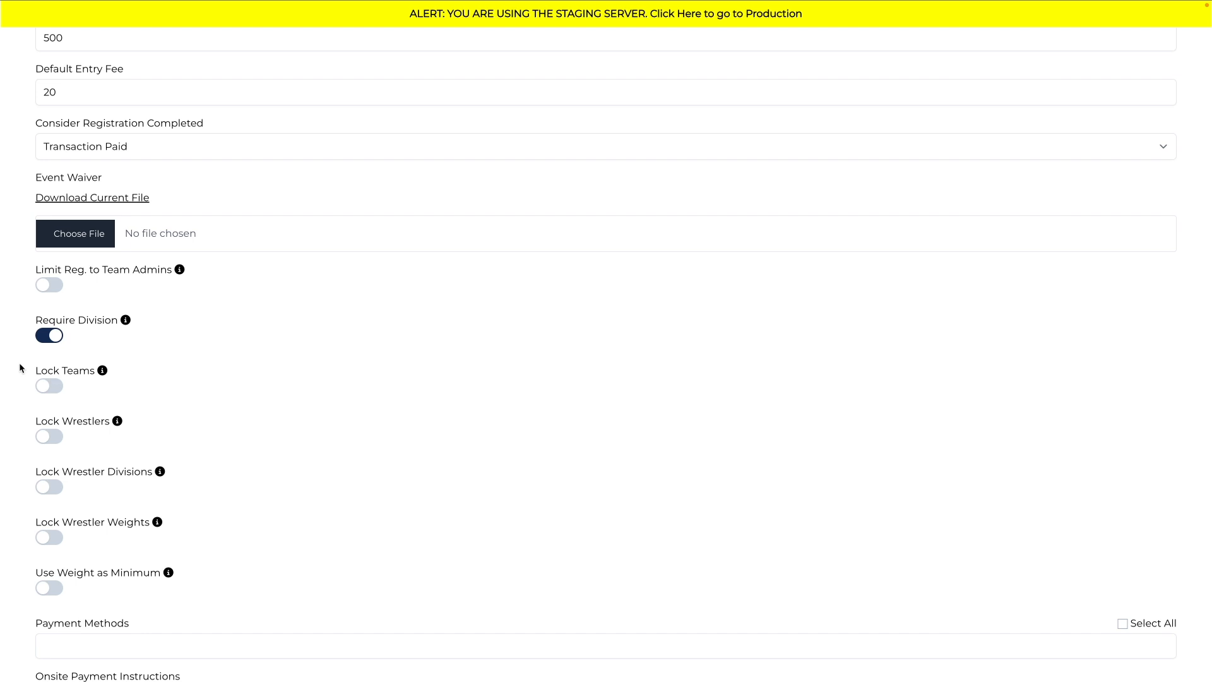
drag(36, 371, 98, 372)
scroll(333, 470, down, 3)
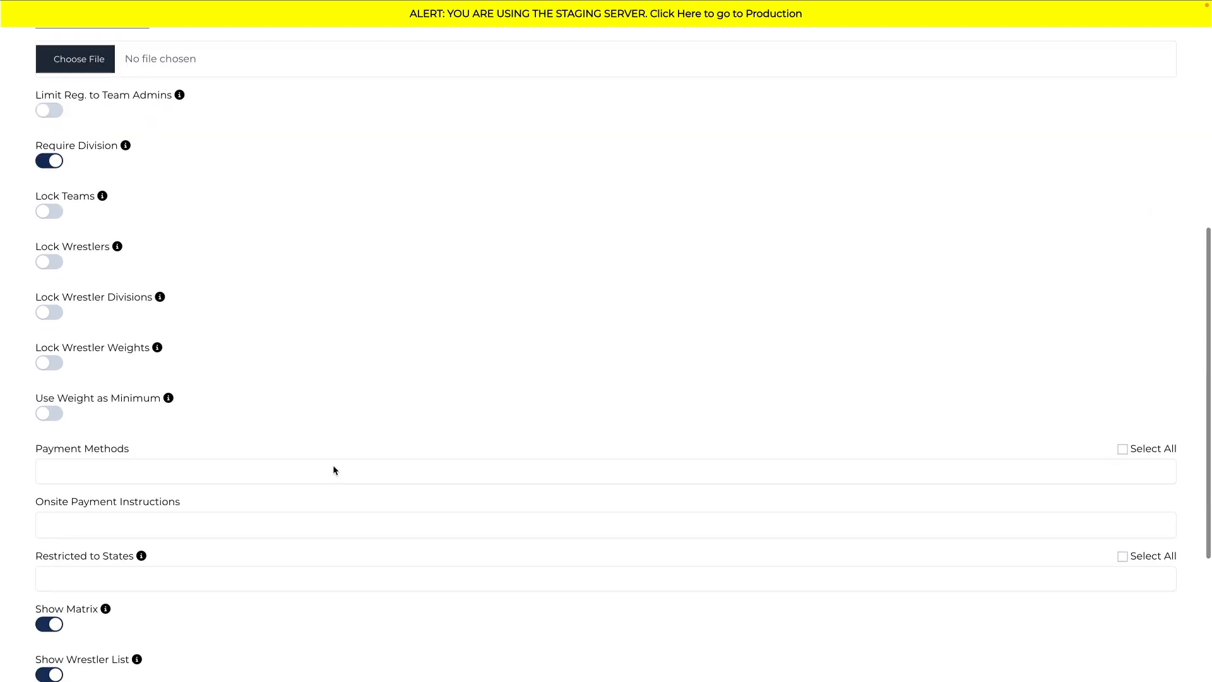
click(172, 471)
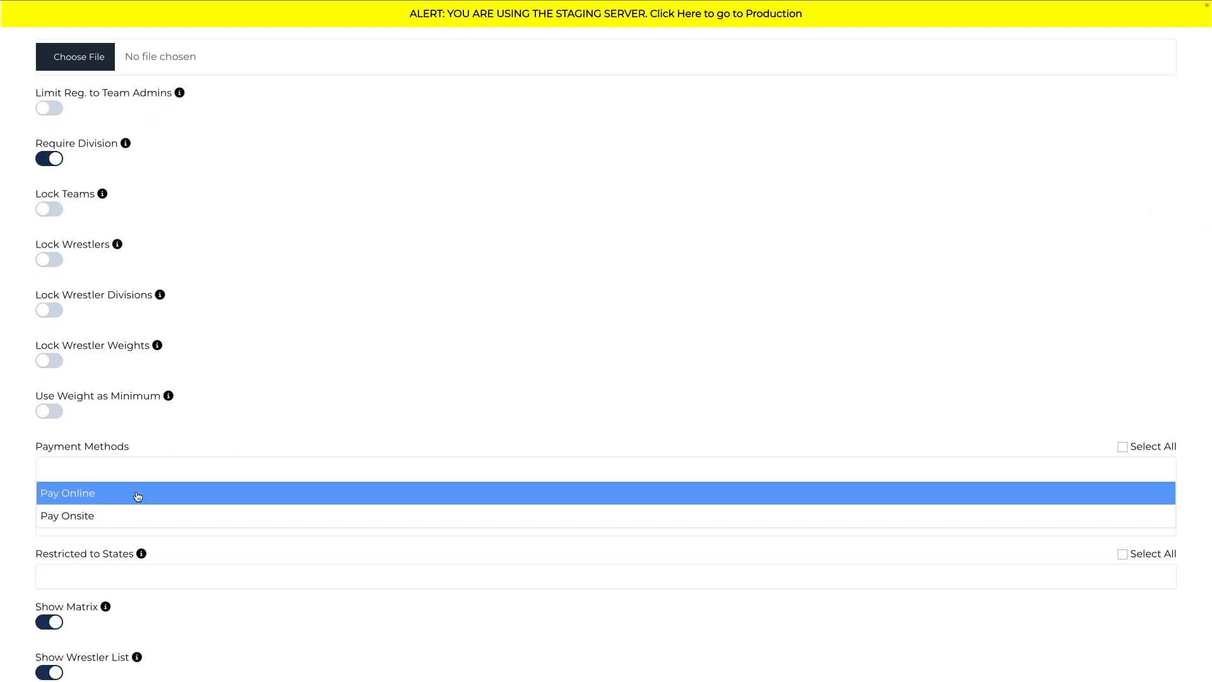
click(137, 493)
click(157, 467)
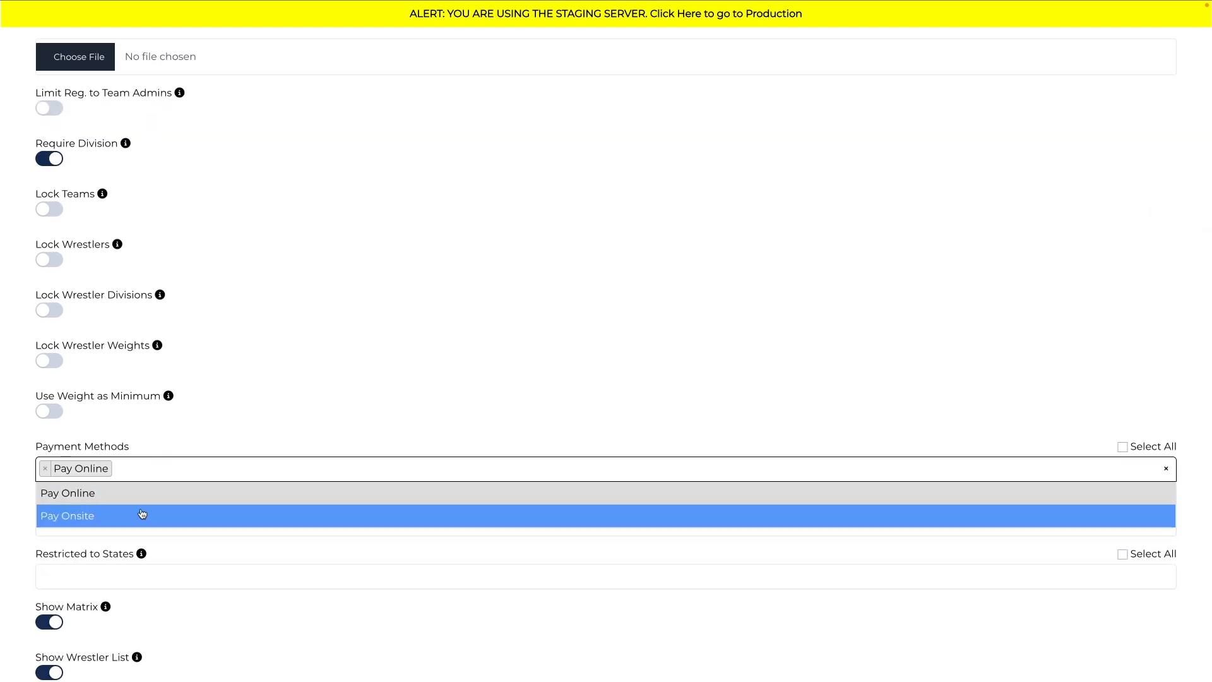
click(328, 404)
Step: Switch the condition for considering a registration completed to Transaction Submitted and back to Transaction Paid
scroll(335, 400, up, 7)
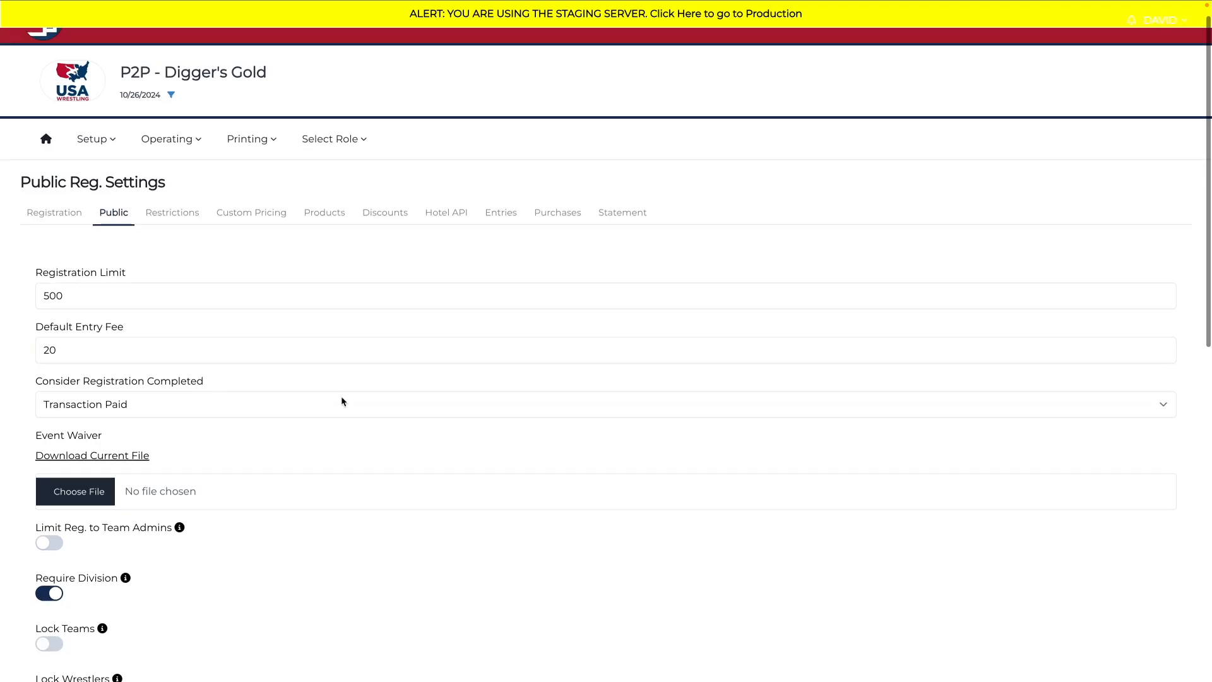
click(139, 404)
click(148, 389)
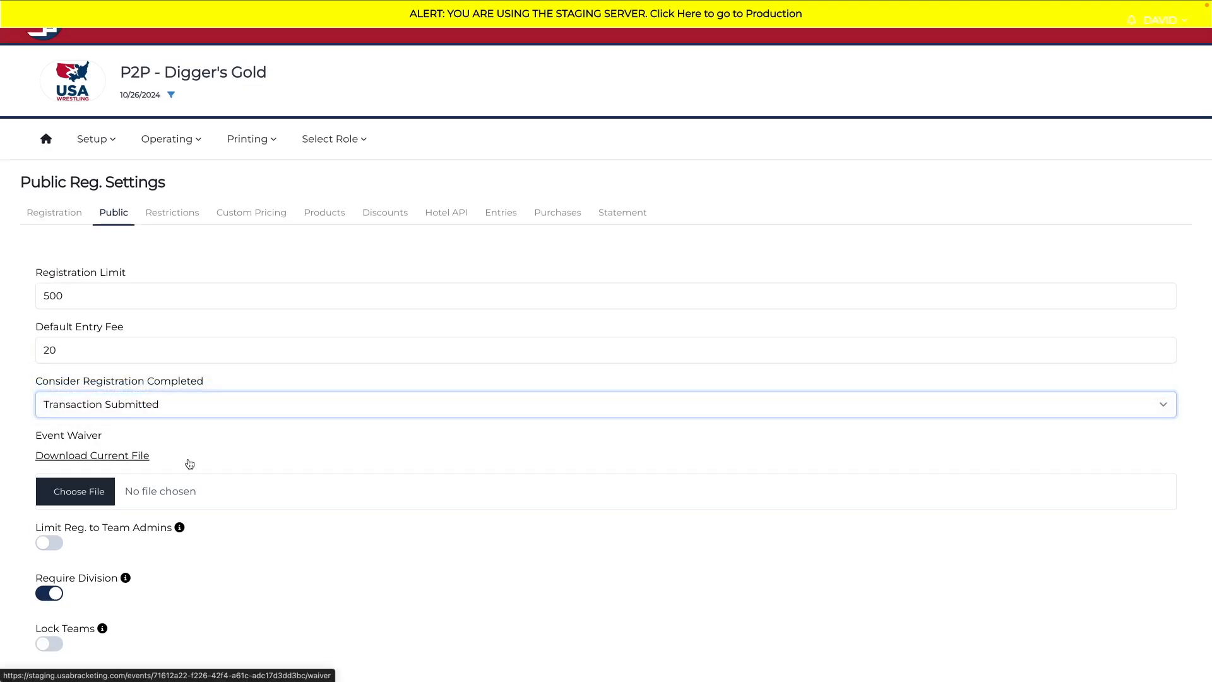
click(184, 404)
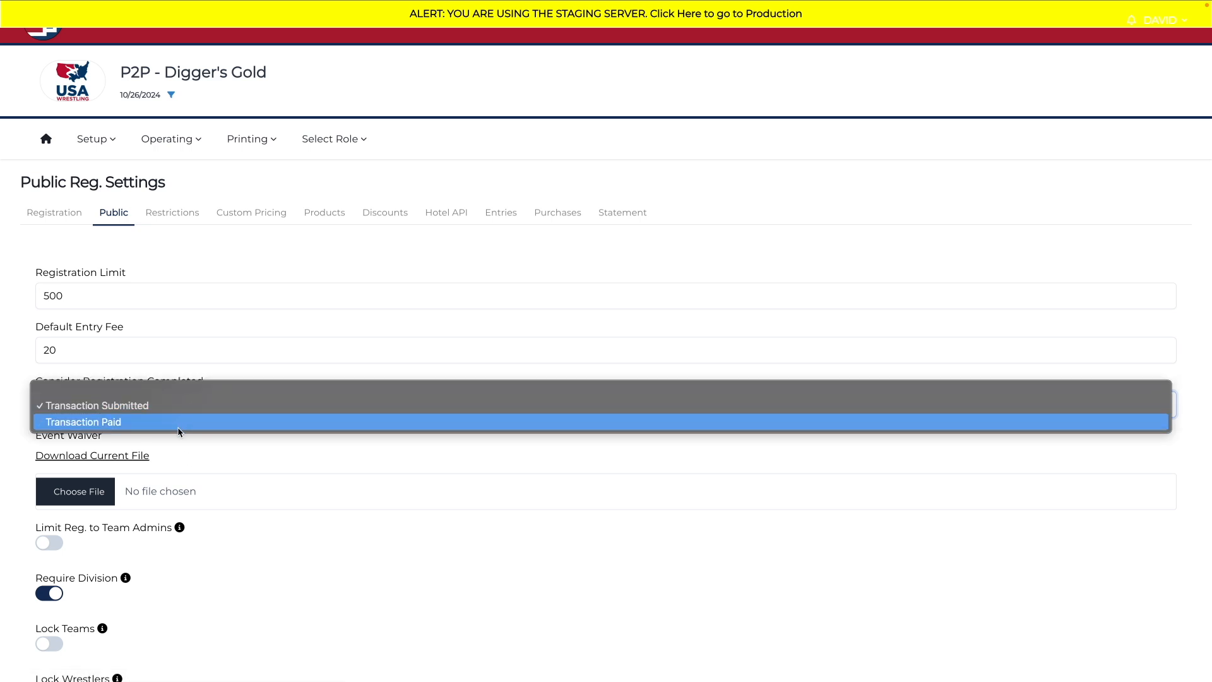
click(183, 422)
Step: Add Pay Onsite as a second payment method alongside Pay Online
scroll(299, 545, down, 3)
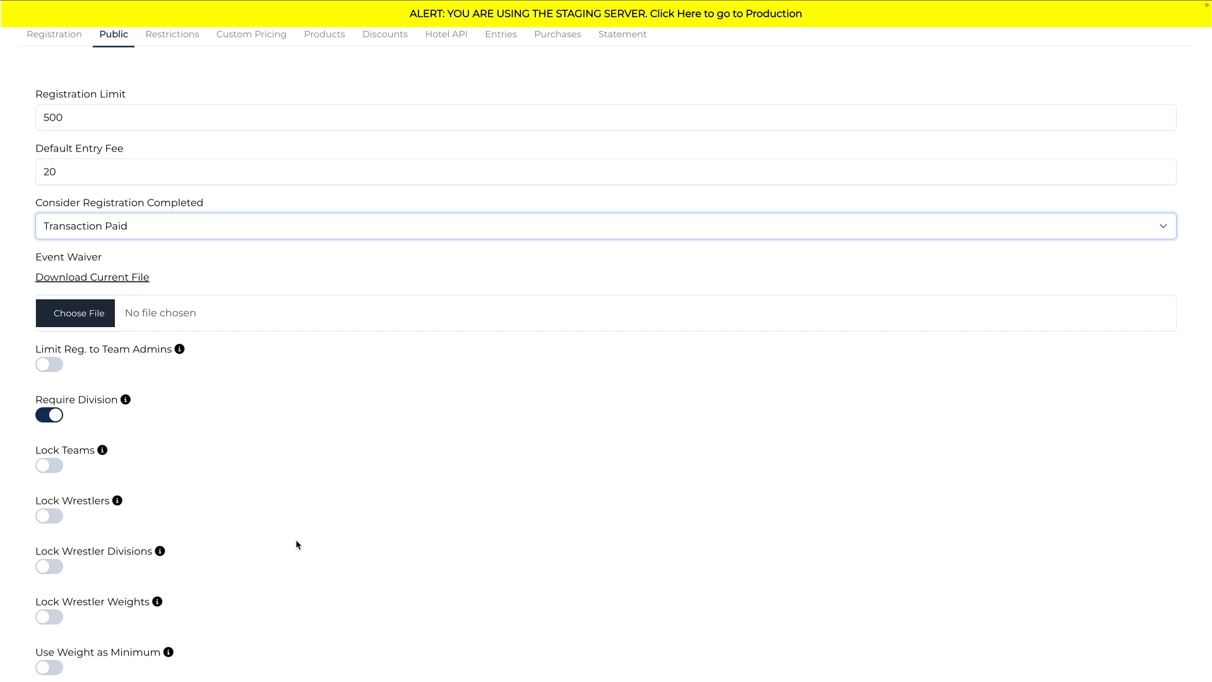
scroll(295, 544, down, 6)
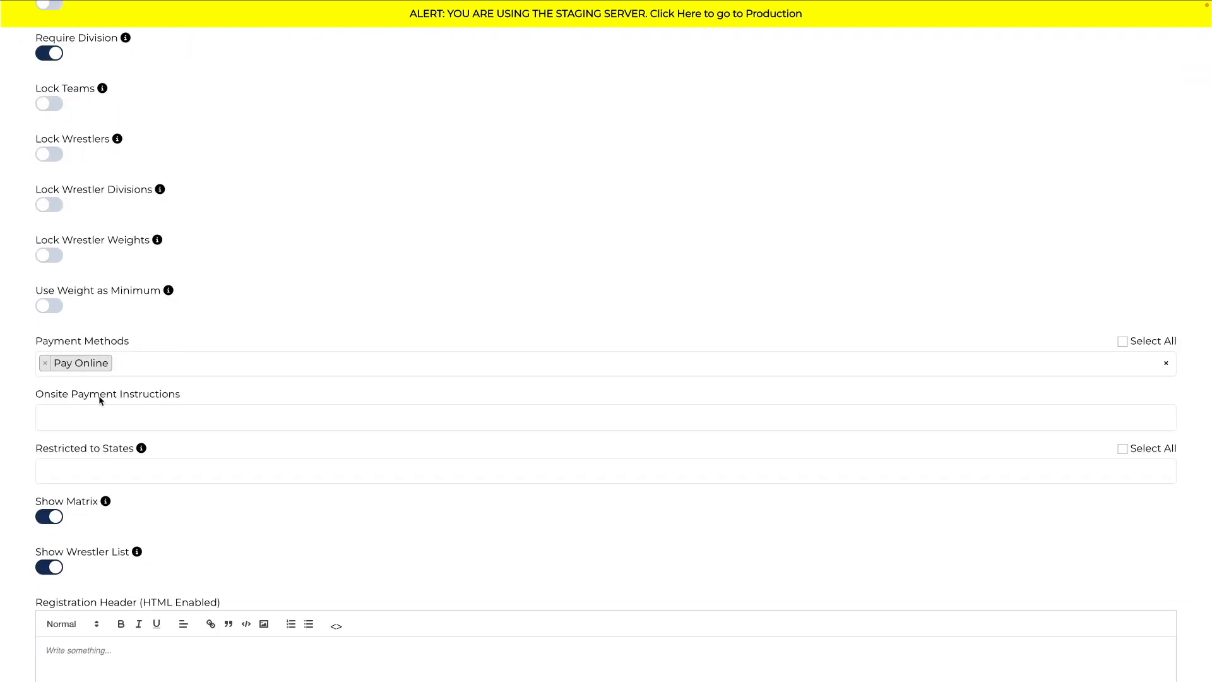
click(130, 417)
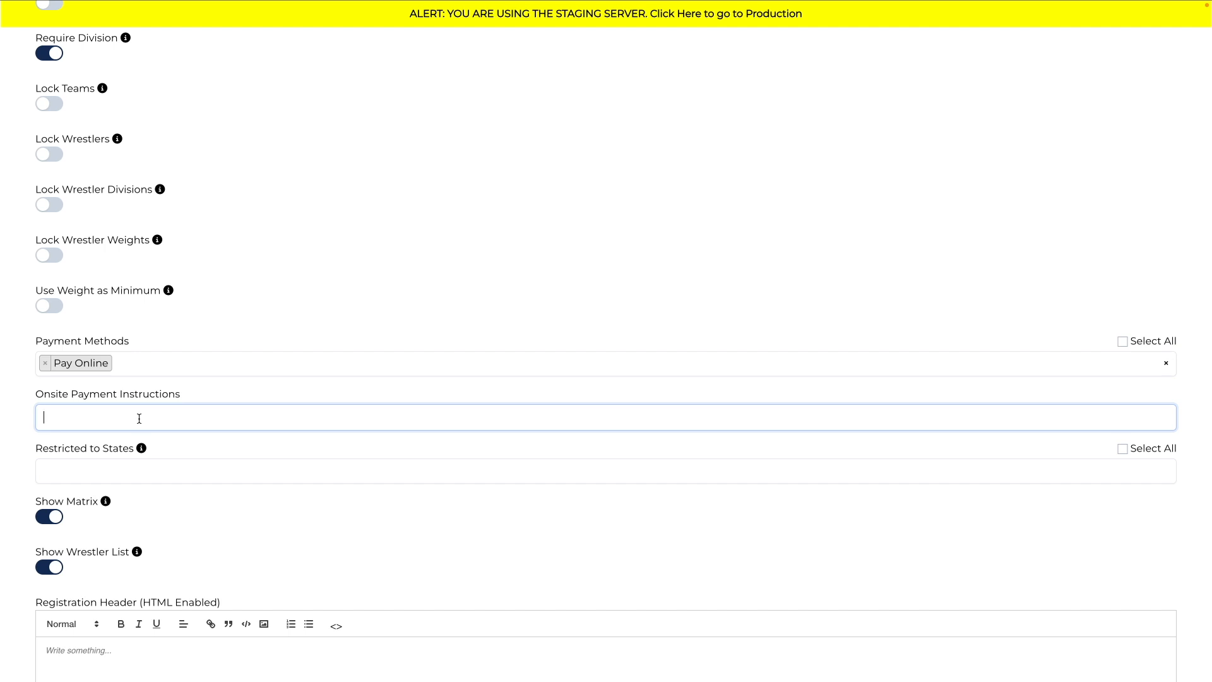
click(151, 363)
click(143, 409)
Step: Enter "The cost on site is $25" as the onsite payment instructions
click(136, 420)
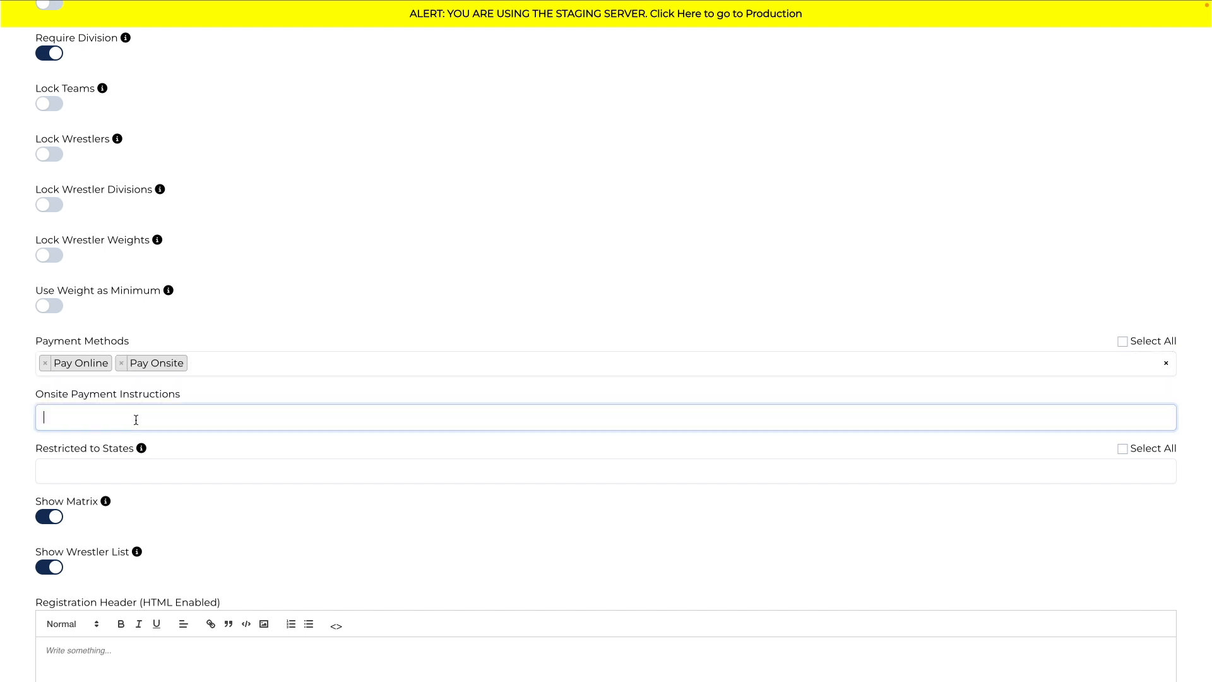
text(The cost on sigte is @)
key(BackSpace)
text($25)
click(119, 419)
key(BackSpace)
click(191, 442)
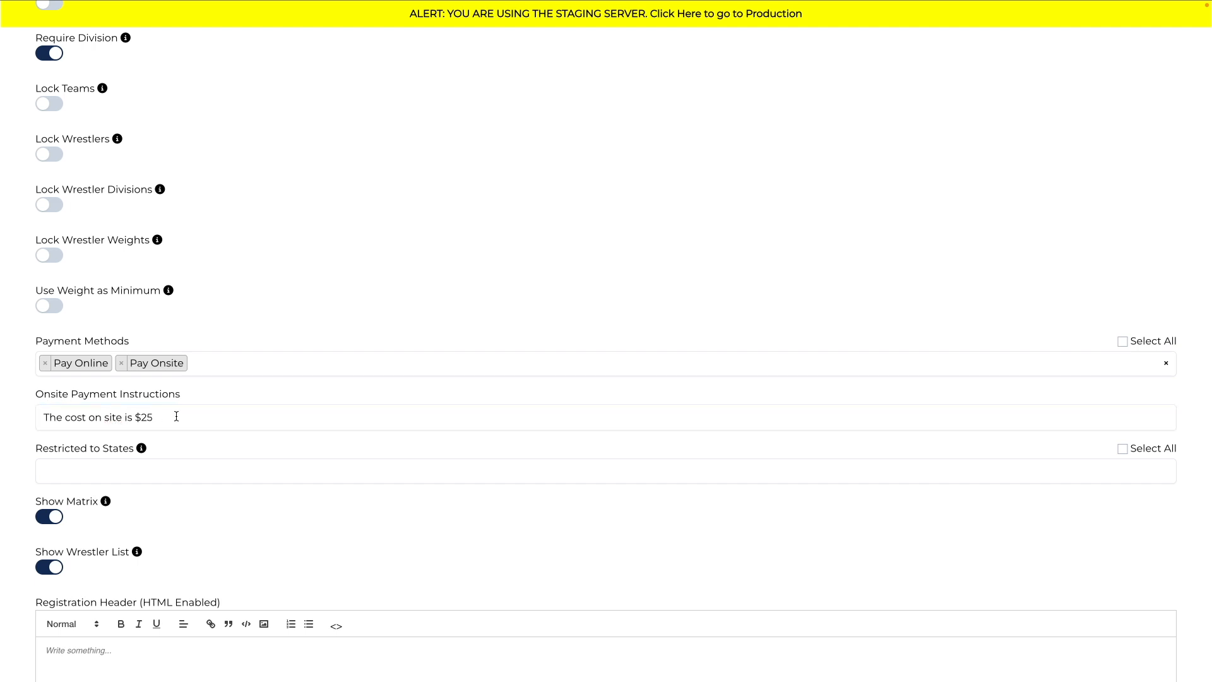
mouse_move(196, 417)
mouse_down()
mouse_move(14, 414)
mouse_move(36, 395)
mouse_move(204, 403)
mouse_up()
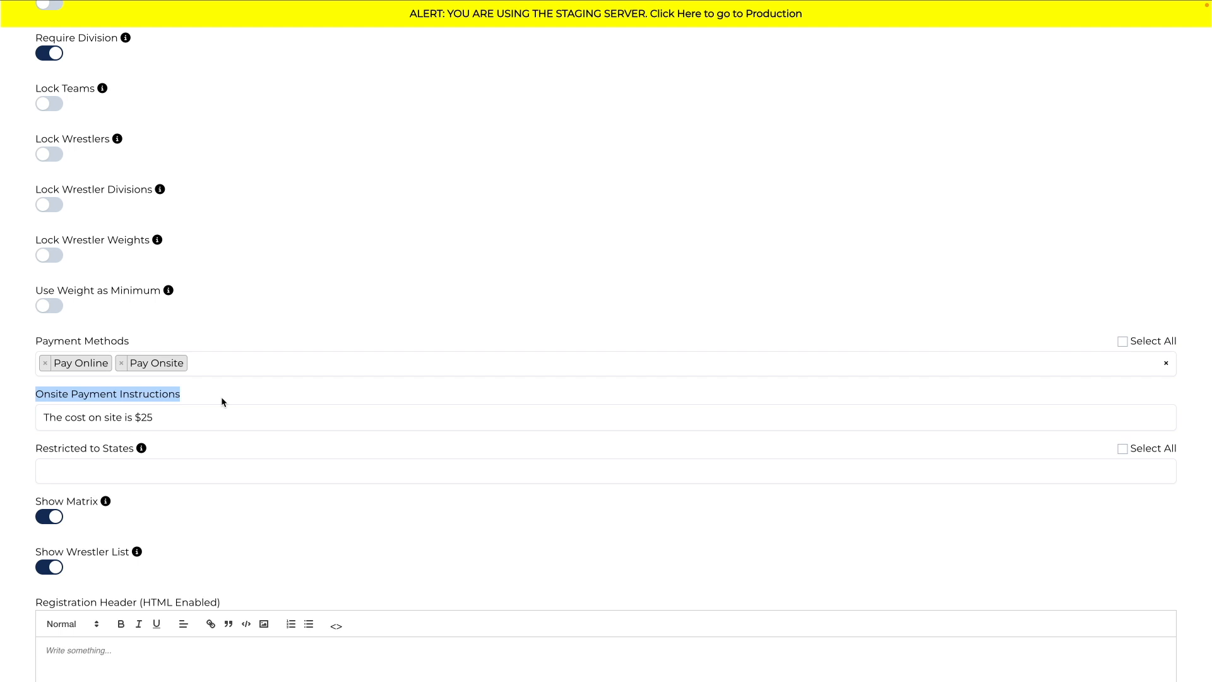
click(204, 414)
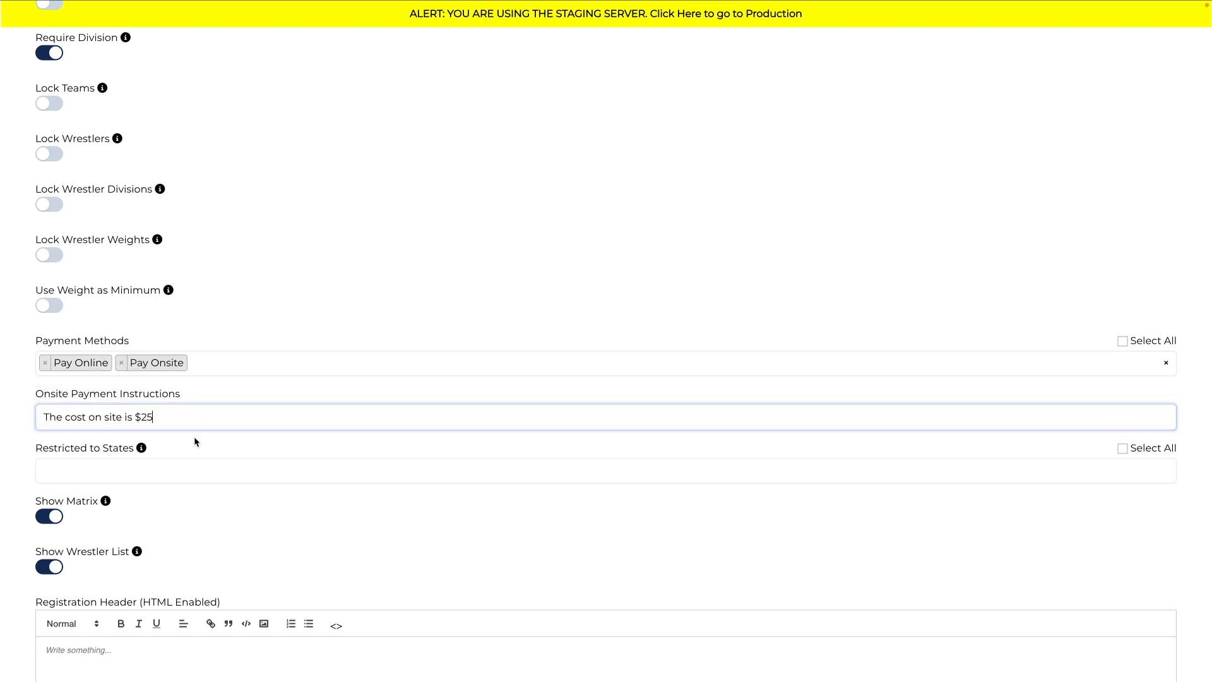
Step: Restrict registration to Alabama, USA and remove that state restriction again
scroll(195, 436, down, 3)
click(167, 332)
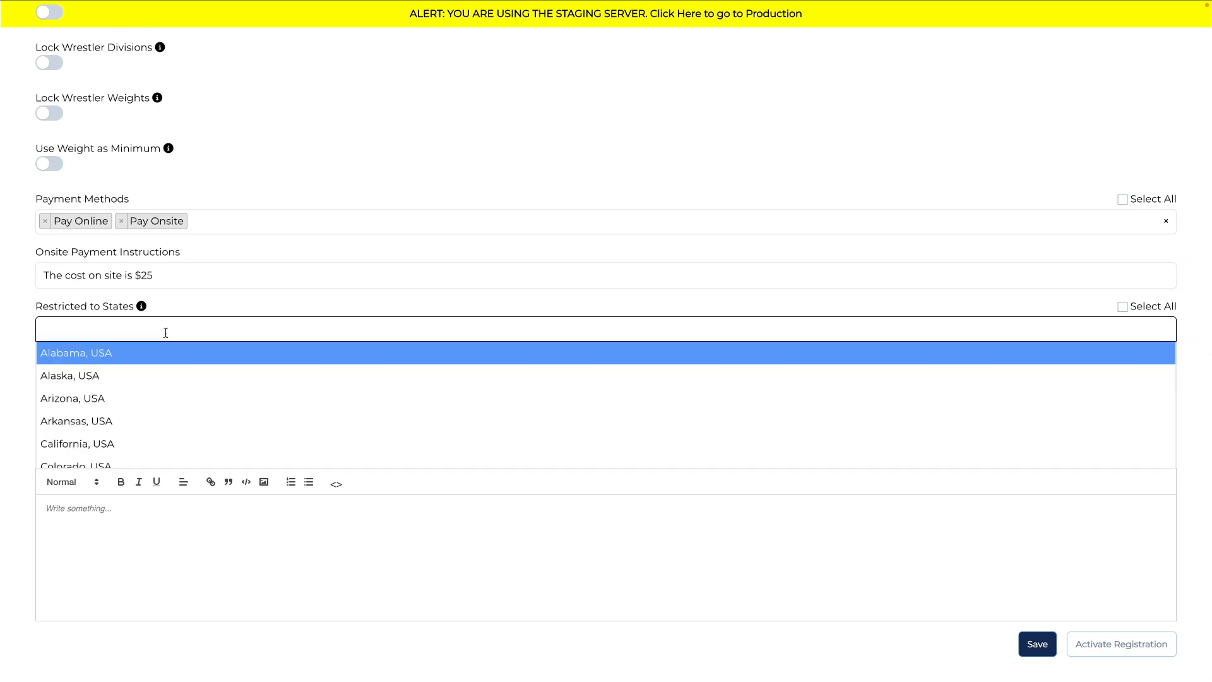
click(151, 363)
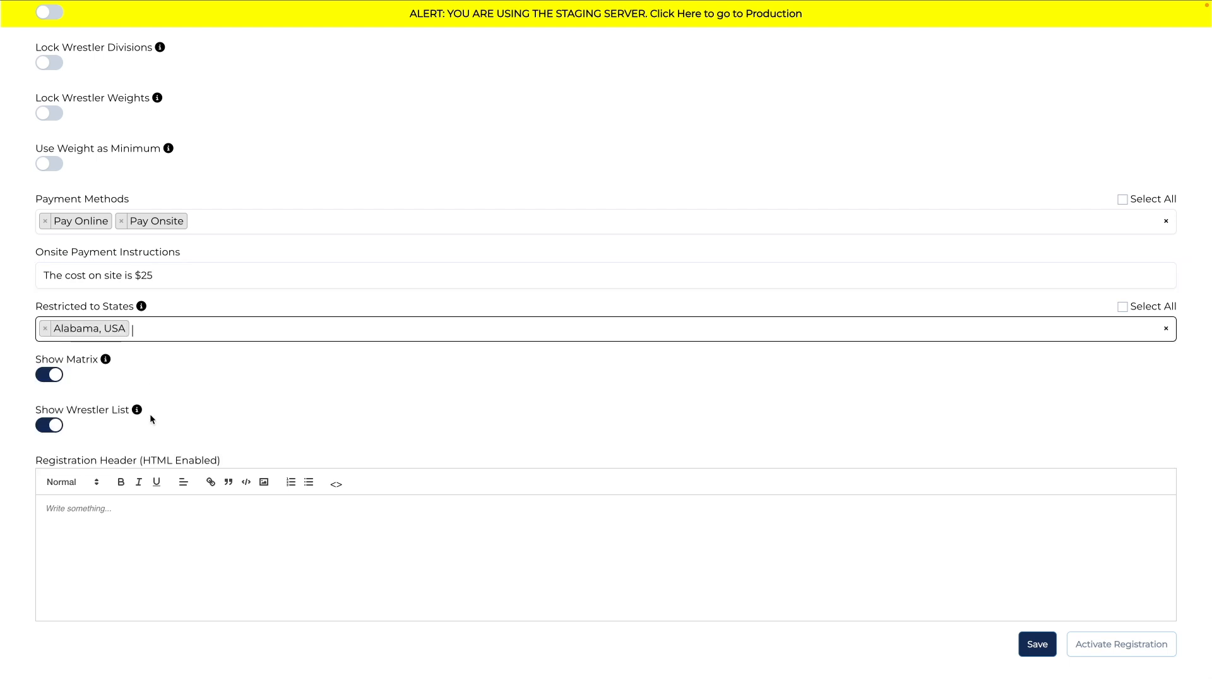
click(45, 328)
click(242, 306)
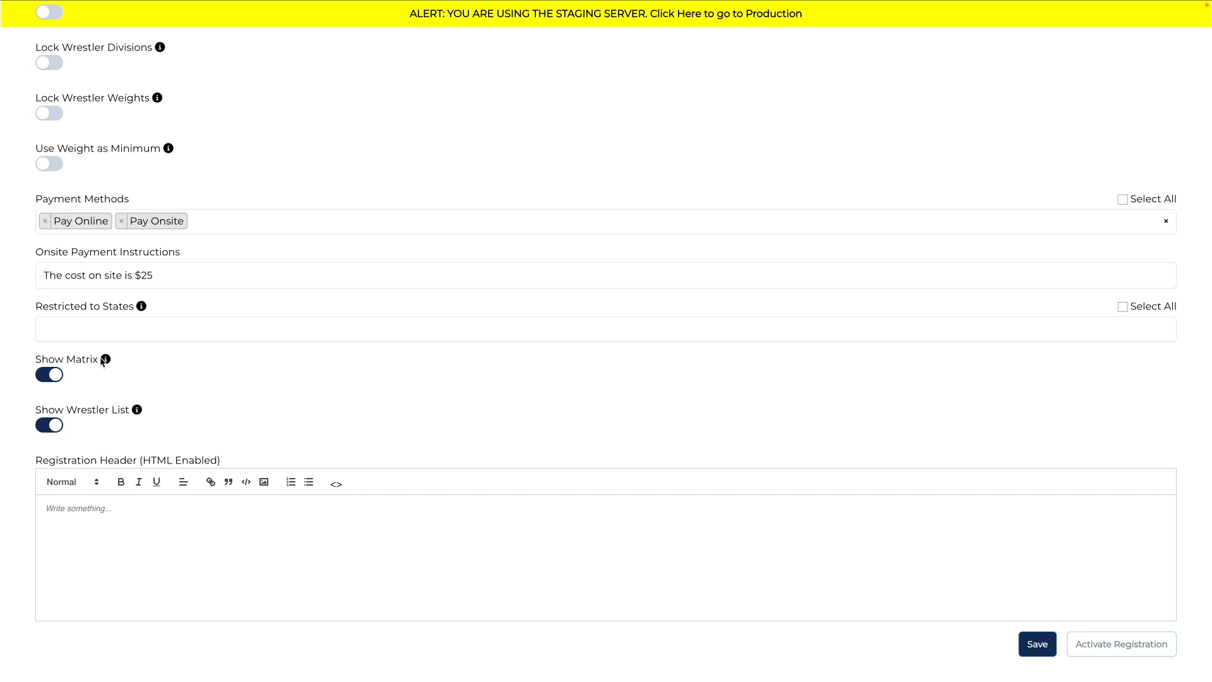
mouse_move(104, 361)
drag(35, 460, 146, 461)
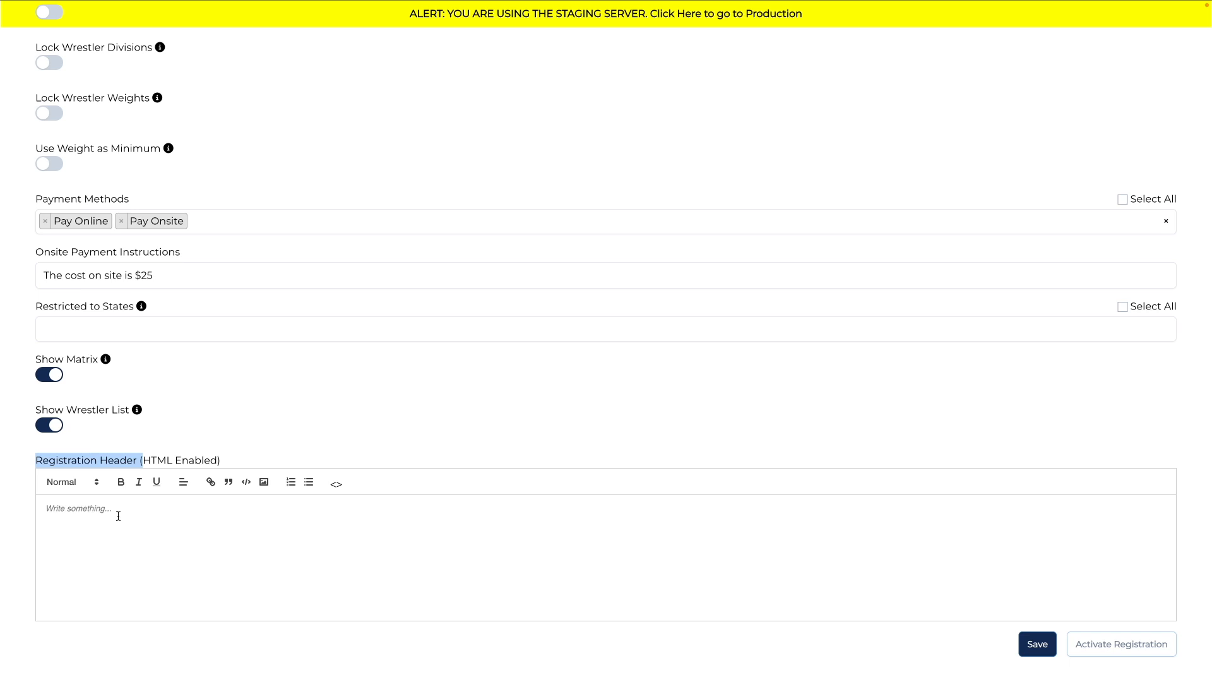
Step: Remove Pay Onsite from the payment methods and clear the onsite payment instructions
click(121, 220)
click(74, 303)
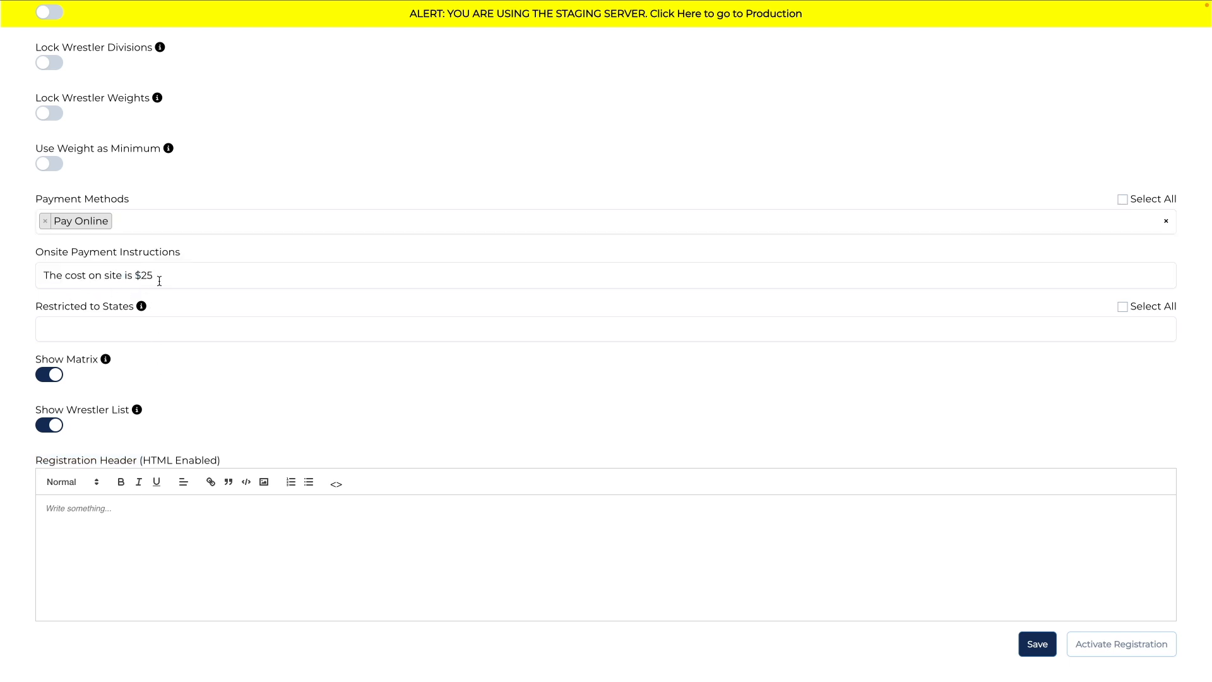
click(158, 273)
drag(158, 273, 54, 263)
key(BackSpace)
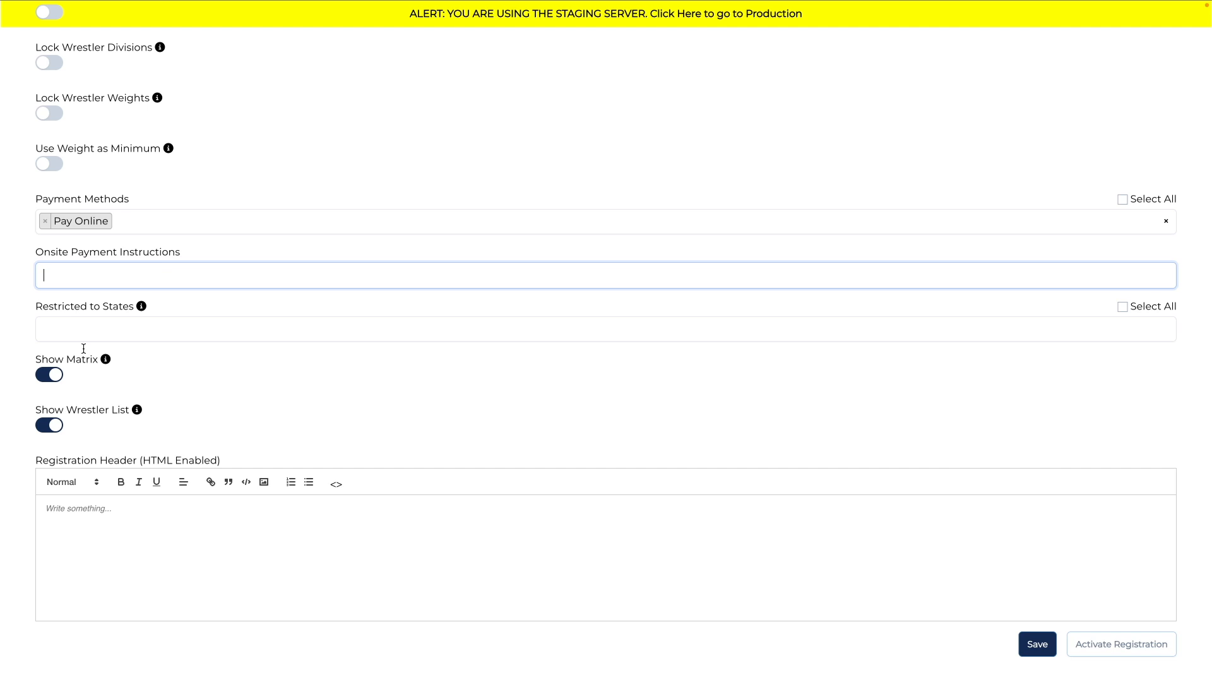
click(161, 551)
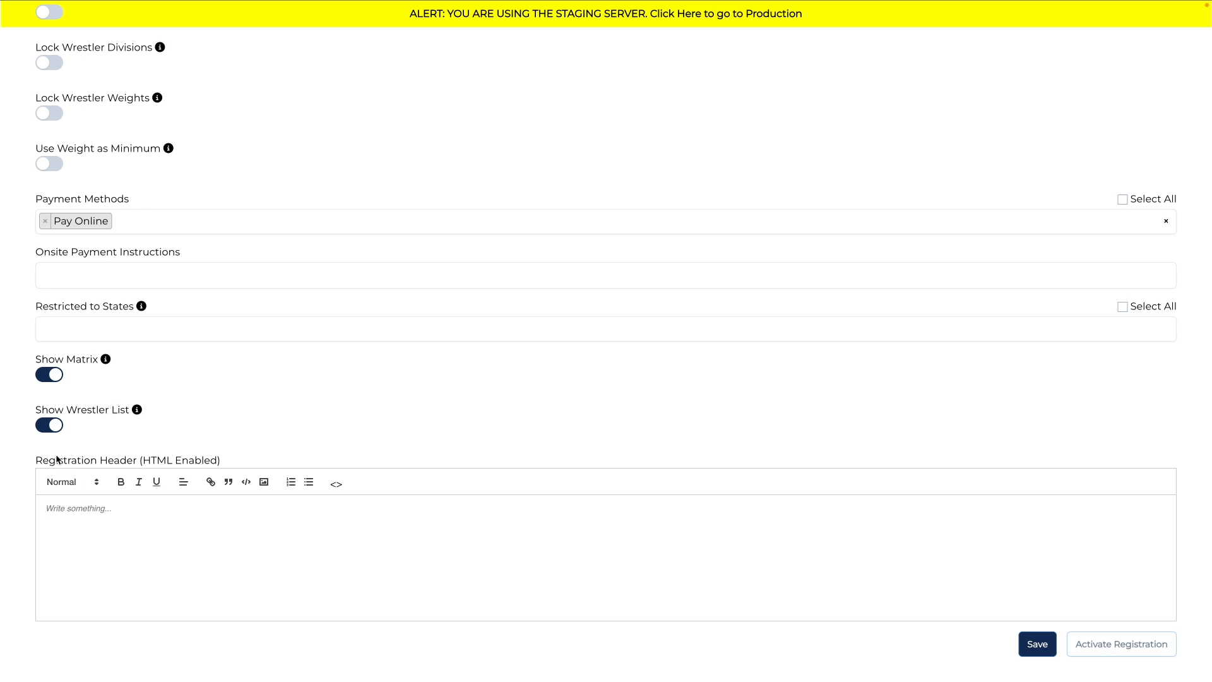
Step: Save the public registration settings and activate the registration, confirming with the word "activate"
click(1038, 647)
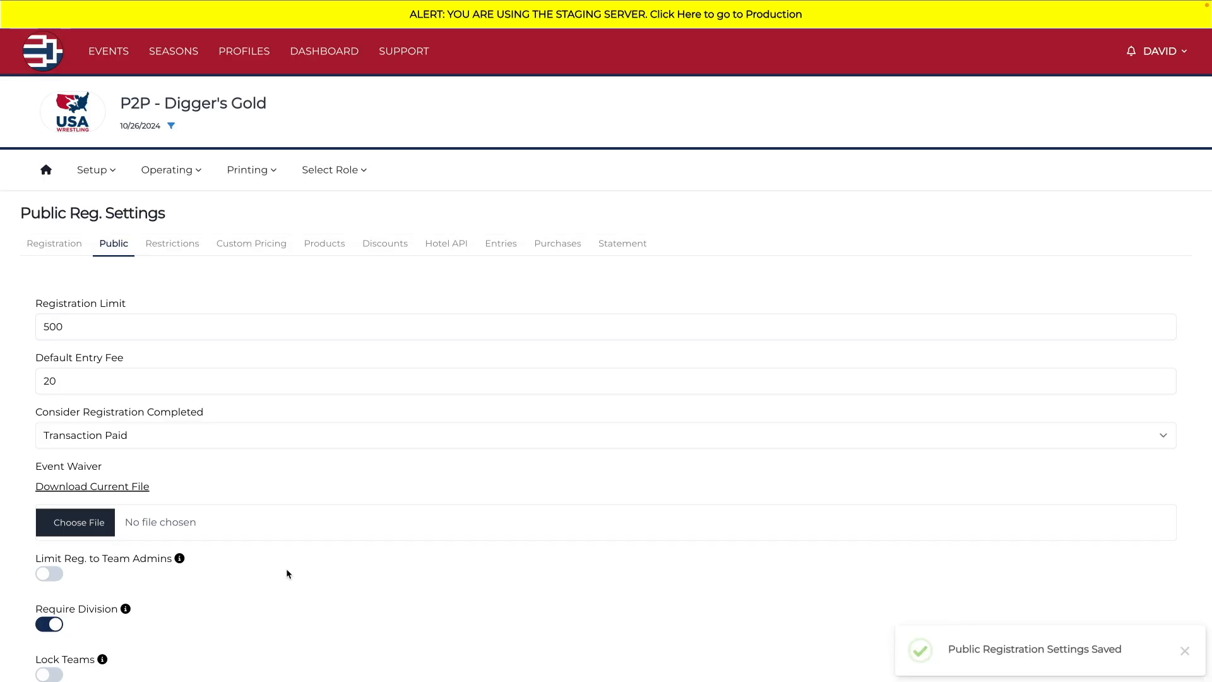
scroll(363, 554, down, 6)
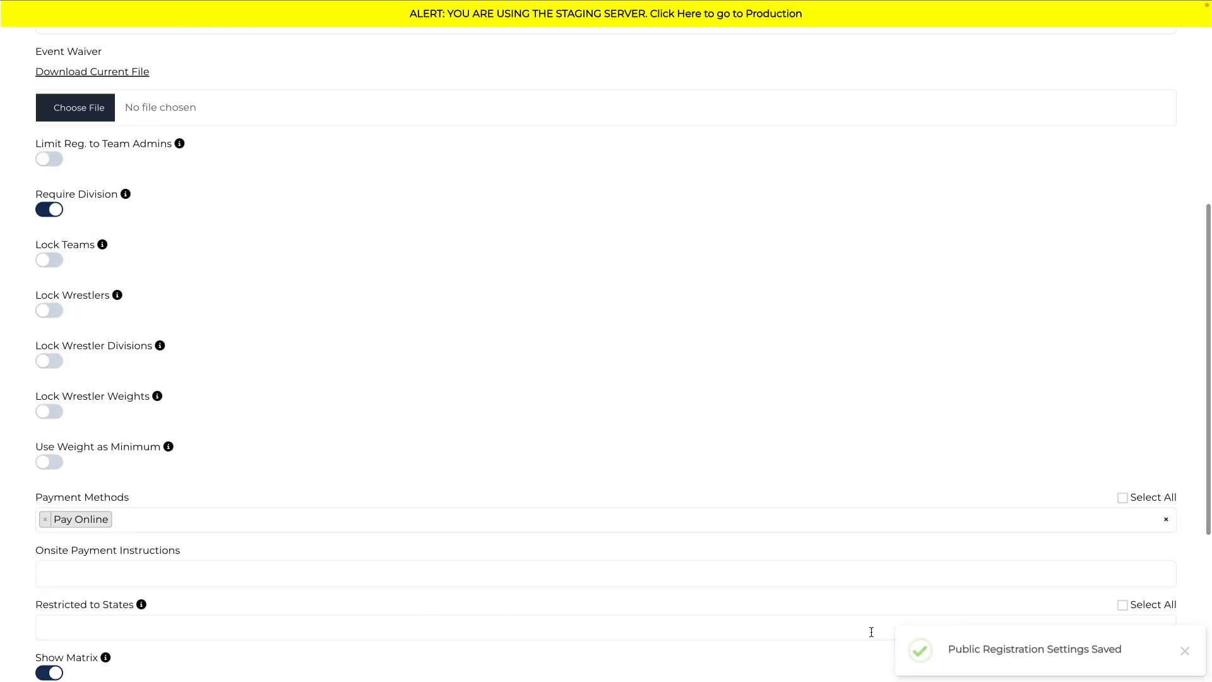
scroll(872, 632, down, 2)
scroll(1077, 577, down, 3)
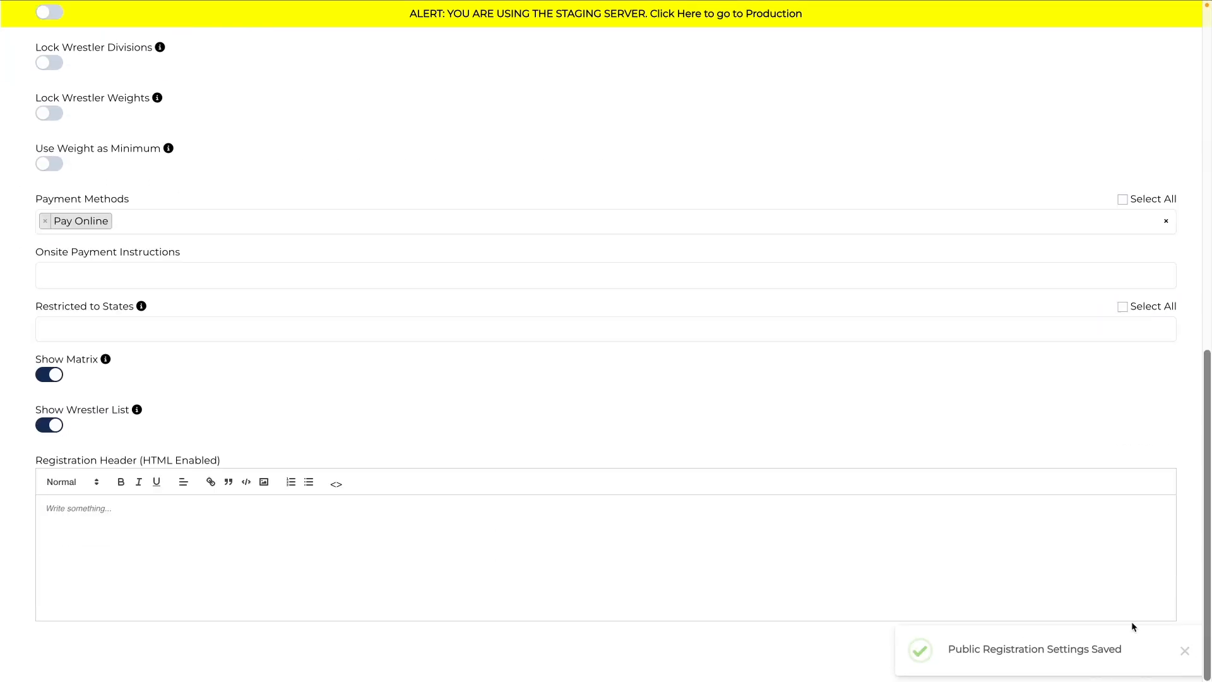
click(1129, 646)
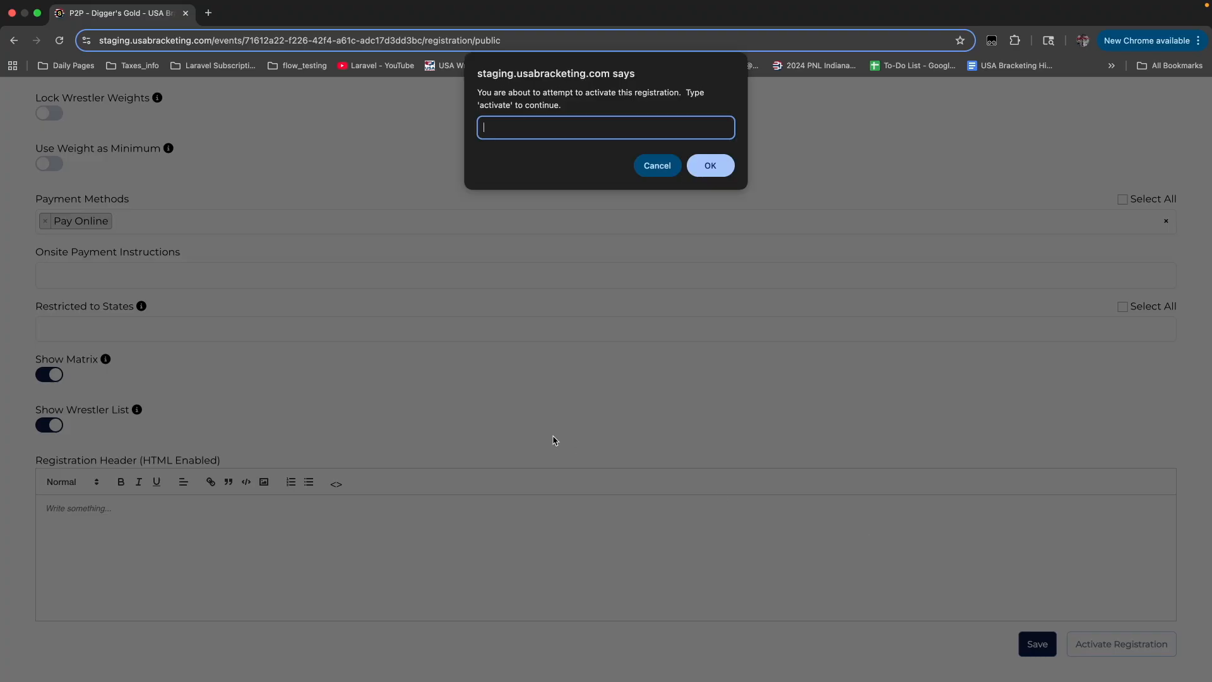
text(active)
key(BackSpace)
key(BackSpace)
key(BackSpace)
text(ivate)
key(Return)
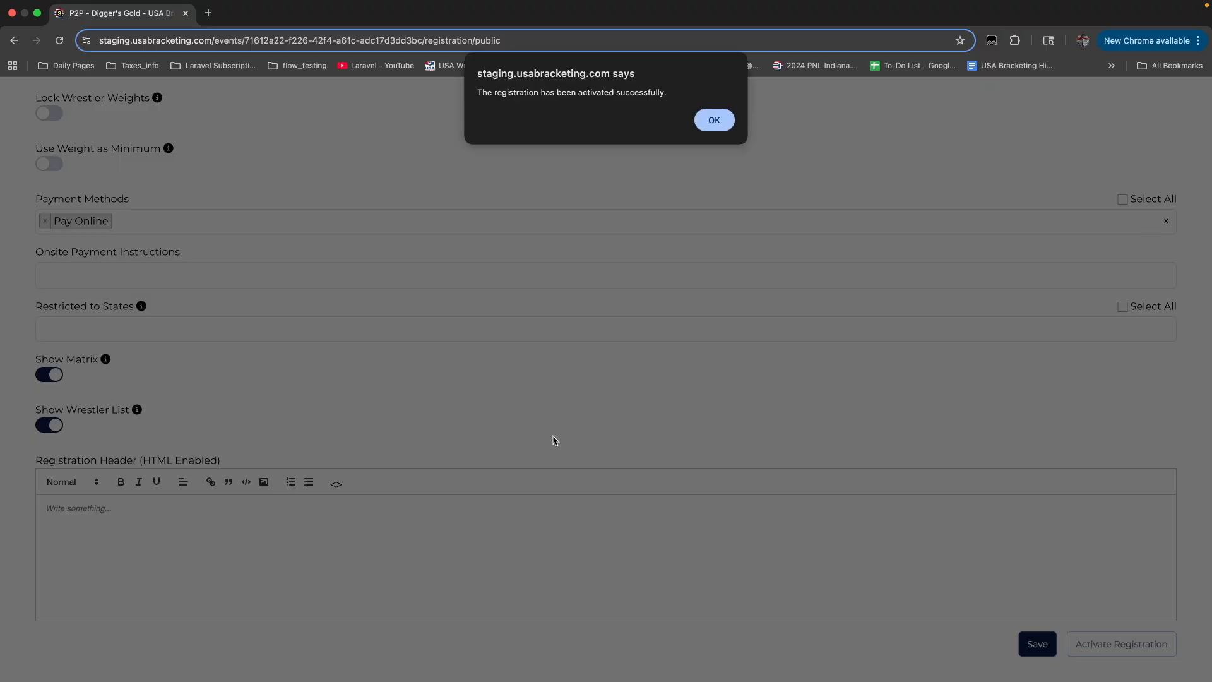
click(714, 120)
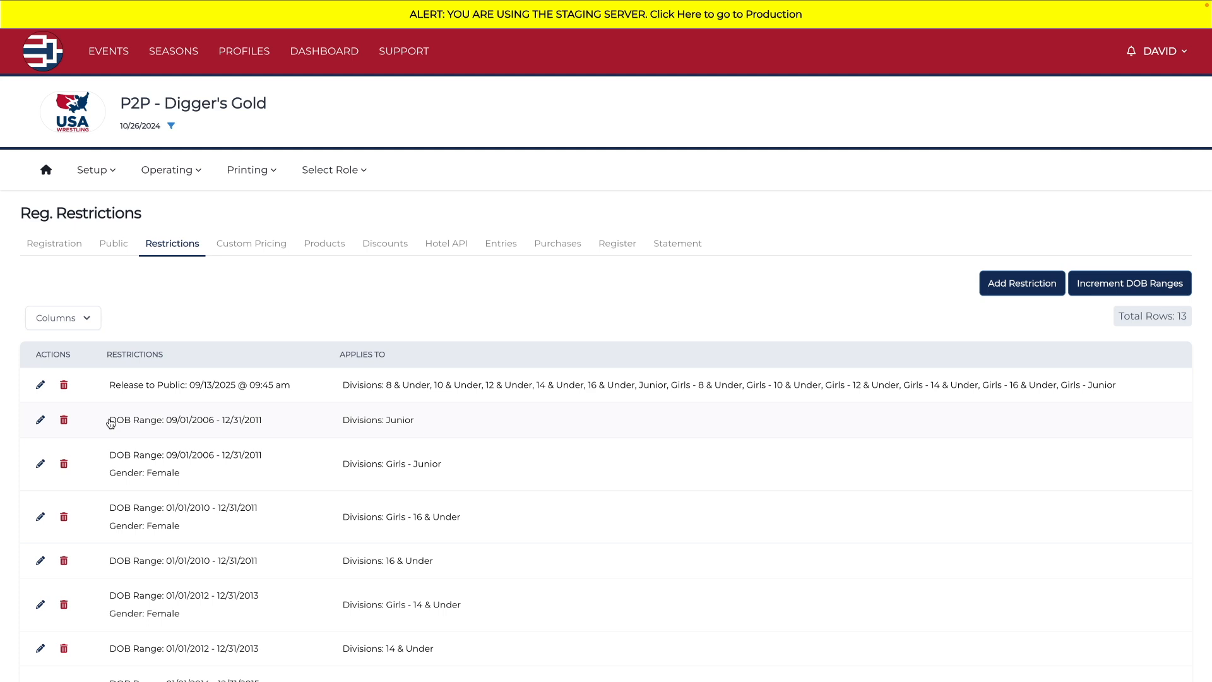
Step: Review the public release date and the date-of-birth and gender restrictions listed for the divisions
drag(111, 423, 249, 434)
click(341, 426)
drag(341, 426, 454, 429)
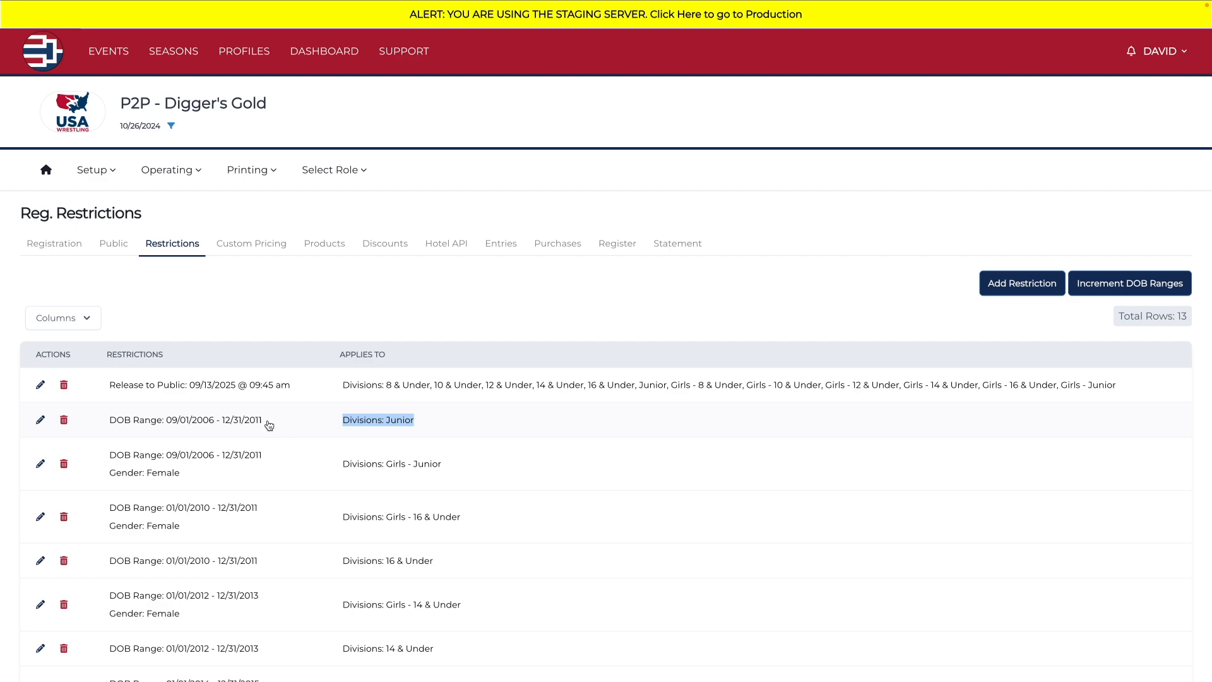
drag(106, 385, 311, 395)
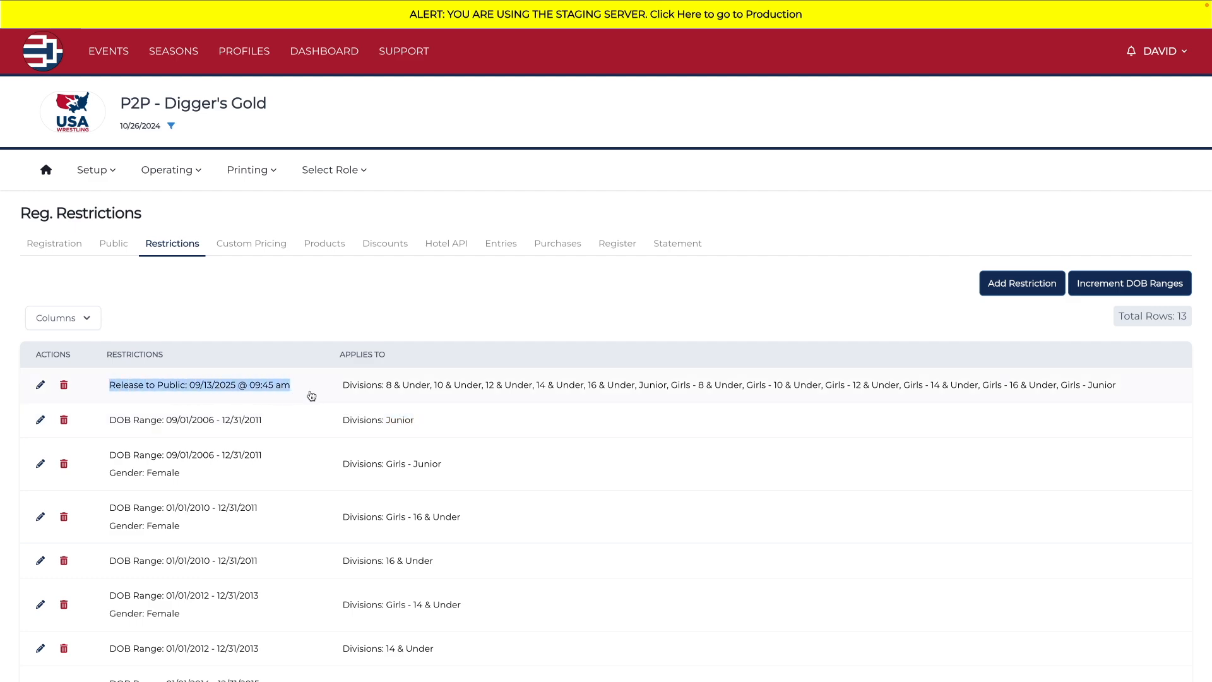
scroll(282, 481, down, 4)
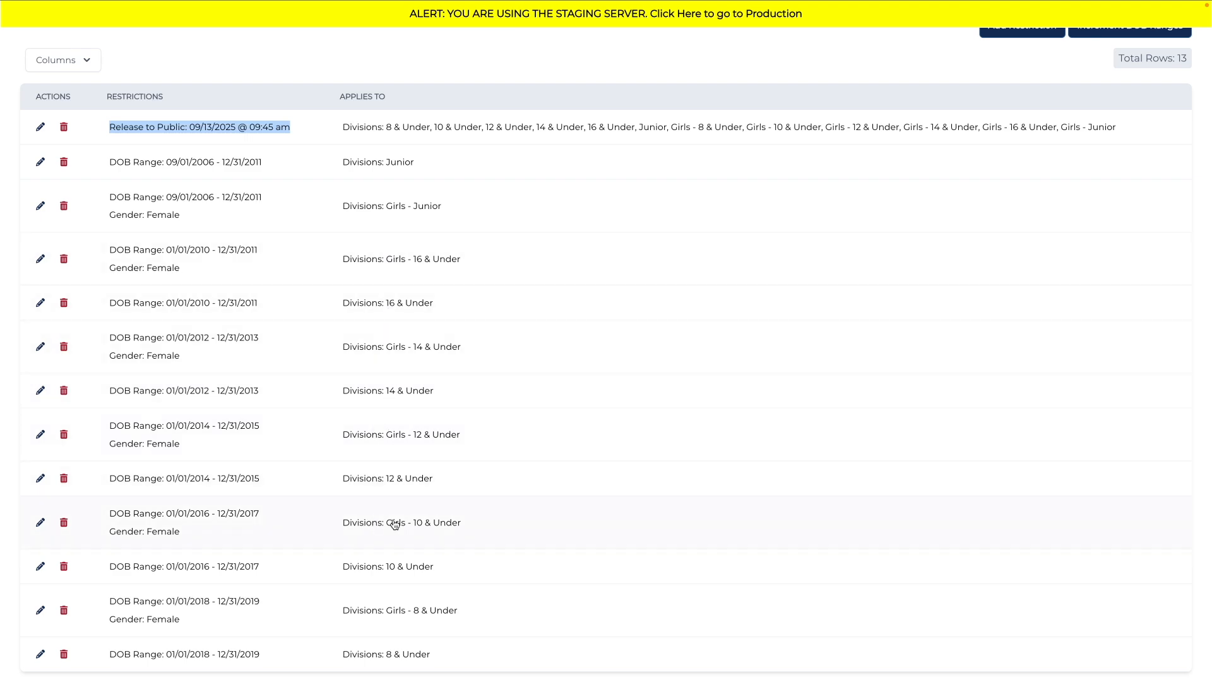
scroll(394, 524, up, 3)
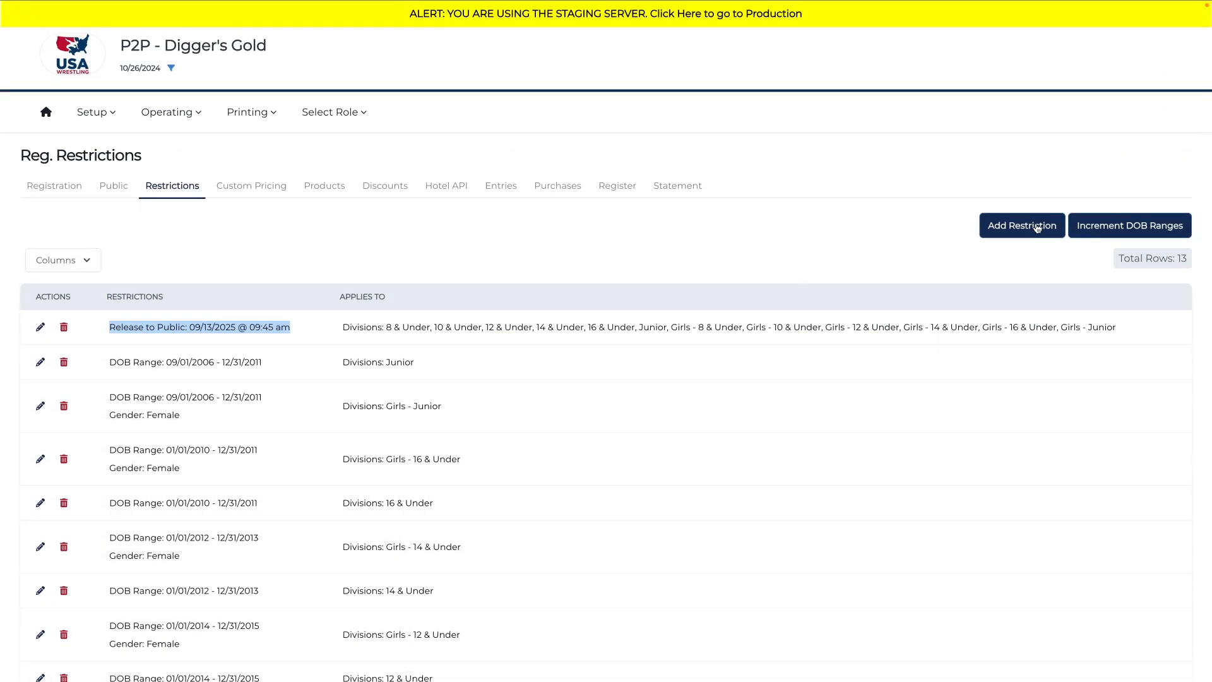
Step: Examine the grade, registration limit and registration deadline options for a new registration restriction without adding one
click(1037, 228)
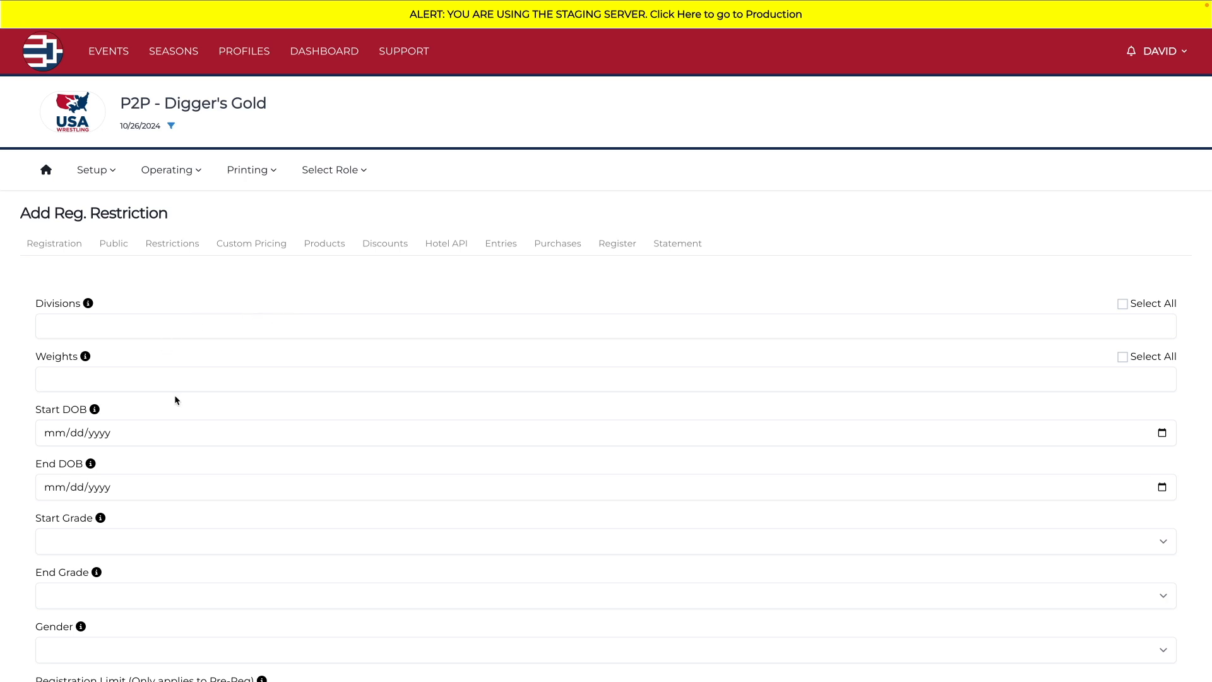
scroll(175, 396, down, 3)
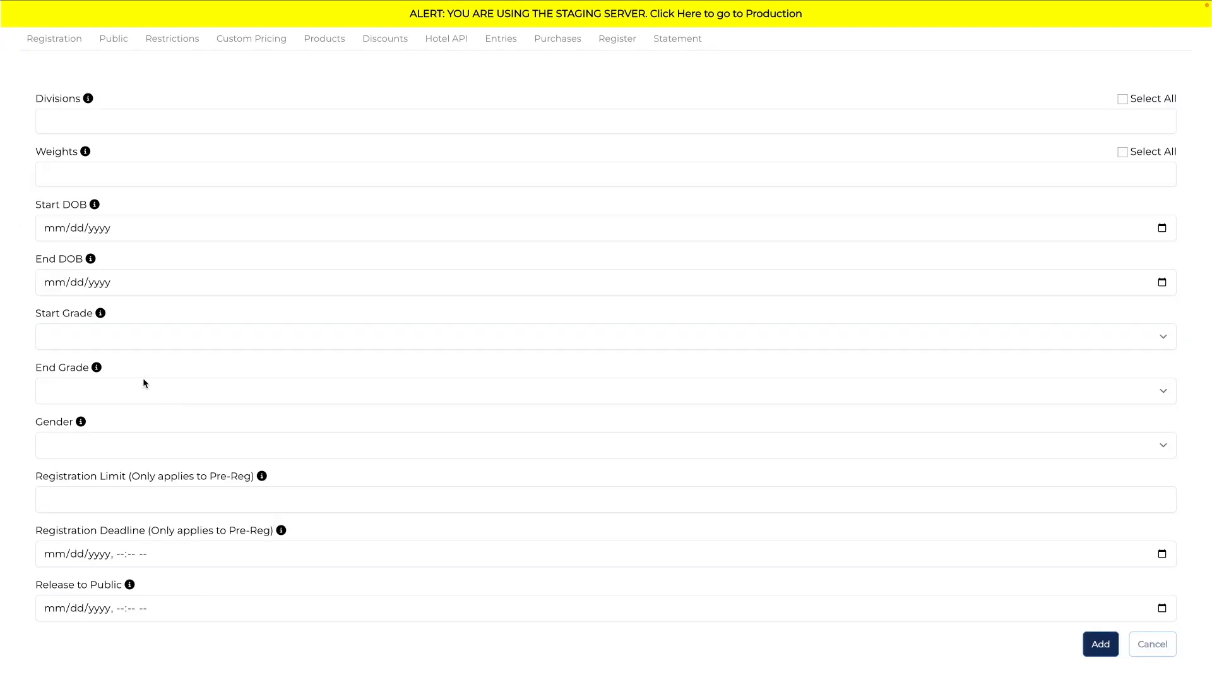
click(83, 335)
click(108, 332)
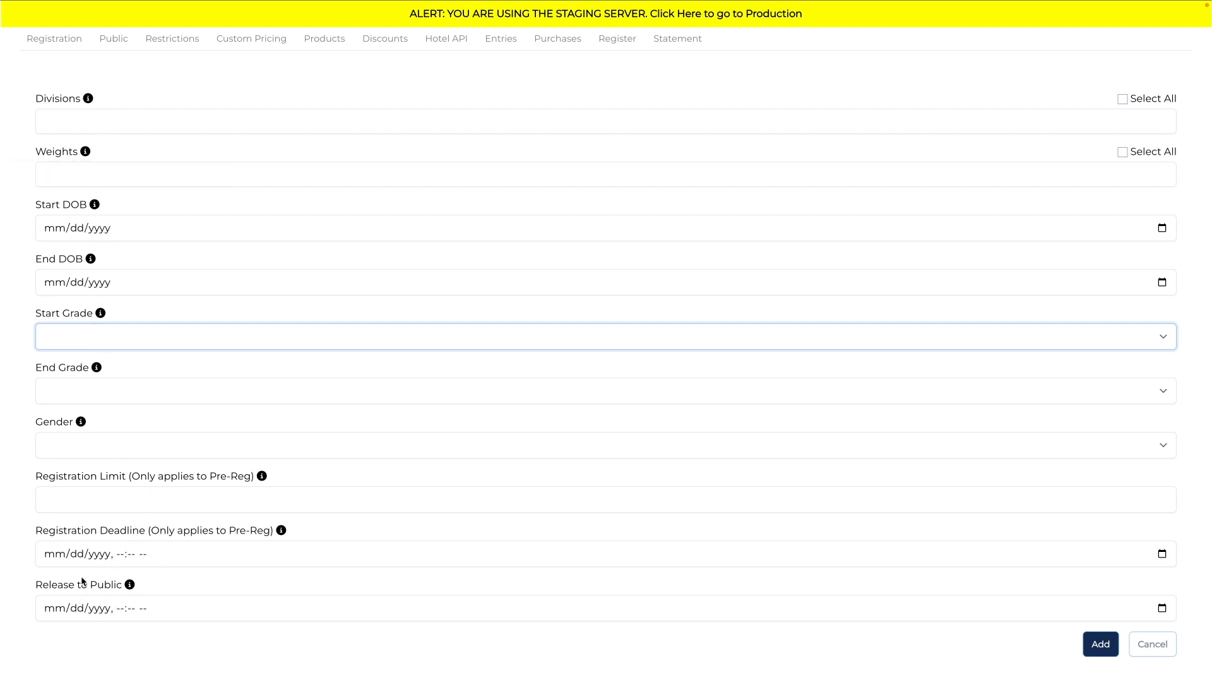
click(46, 537)
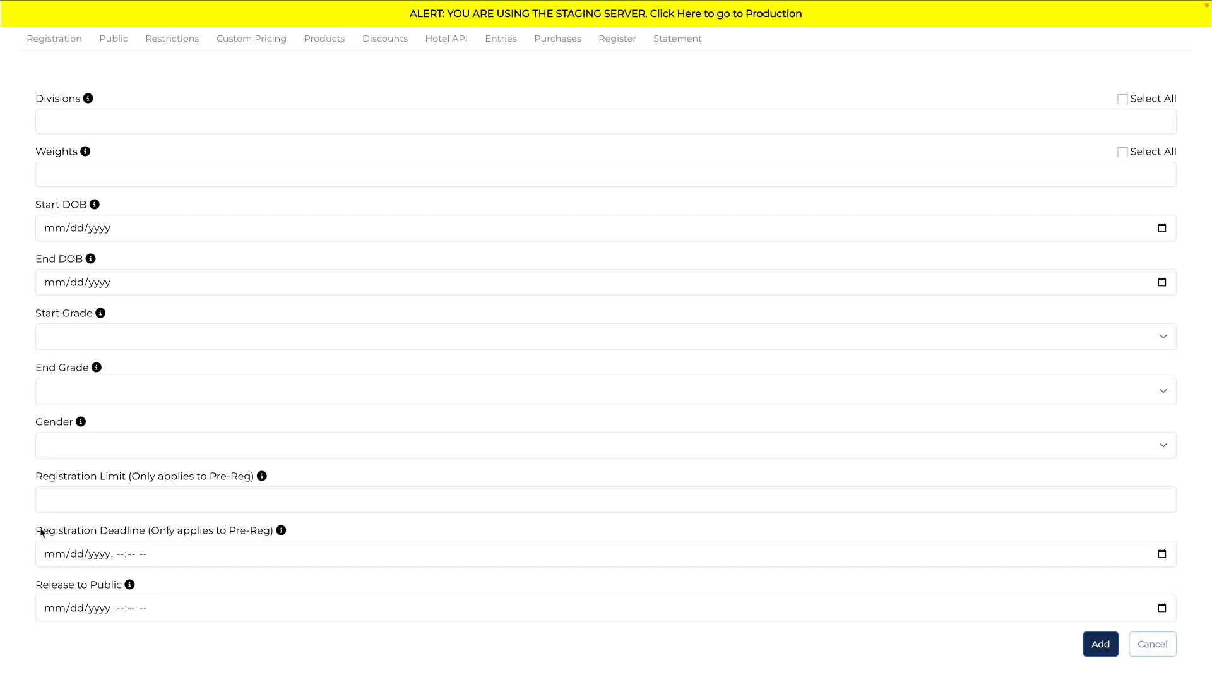
drag(36, 532, 175, 532)
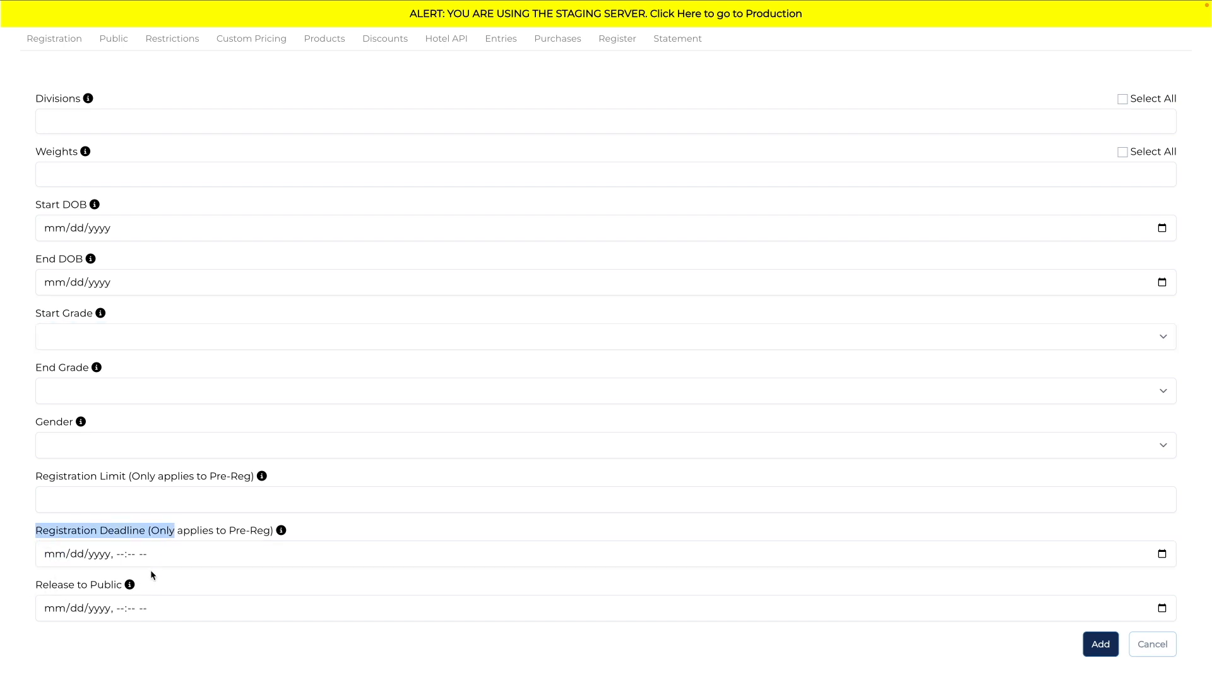
click(150, 570)
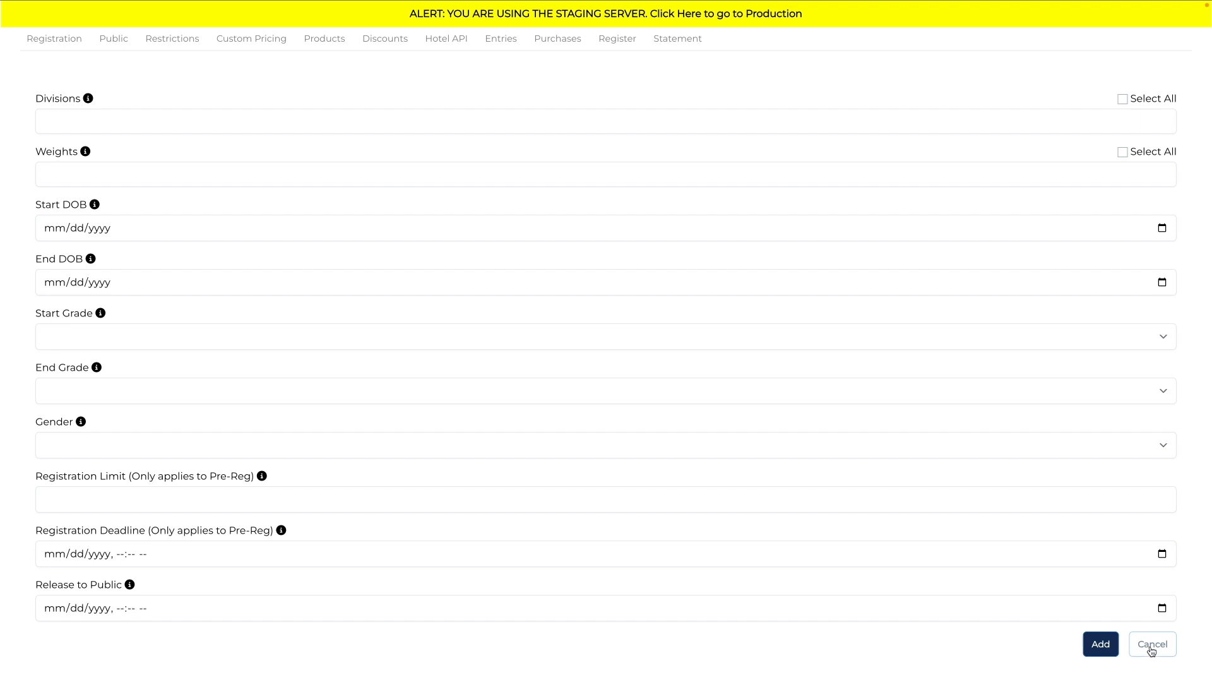
drag(177, 476, 238, 477)
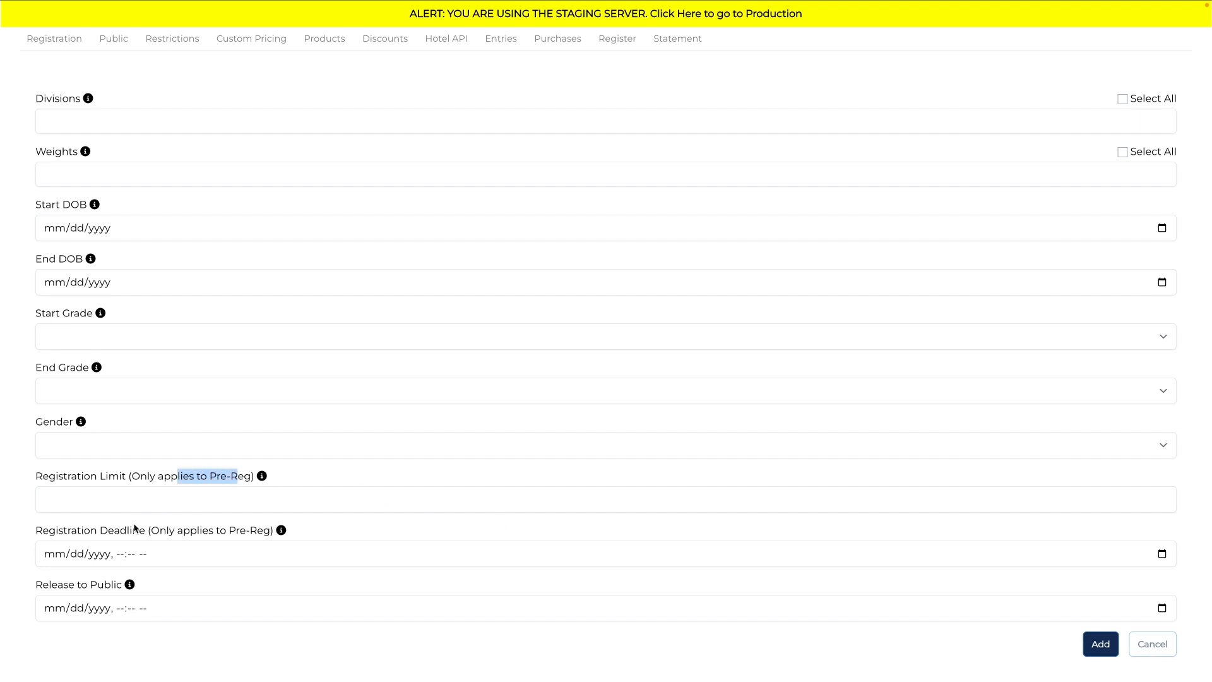
drag(127, 530, 221, 530)
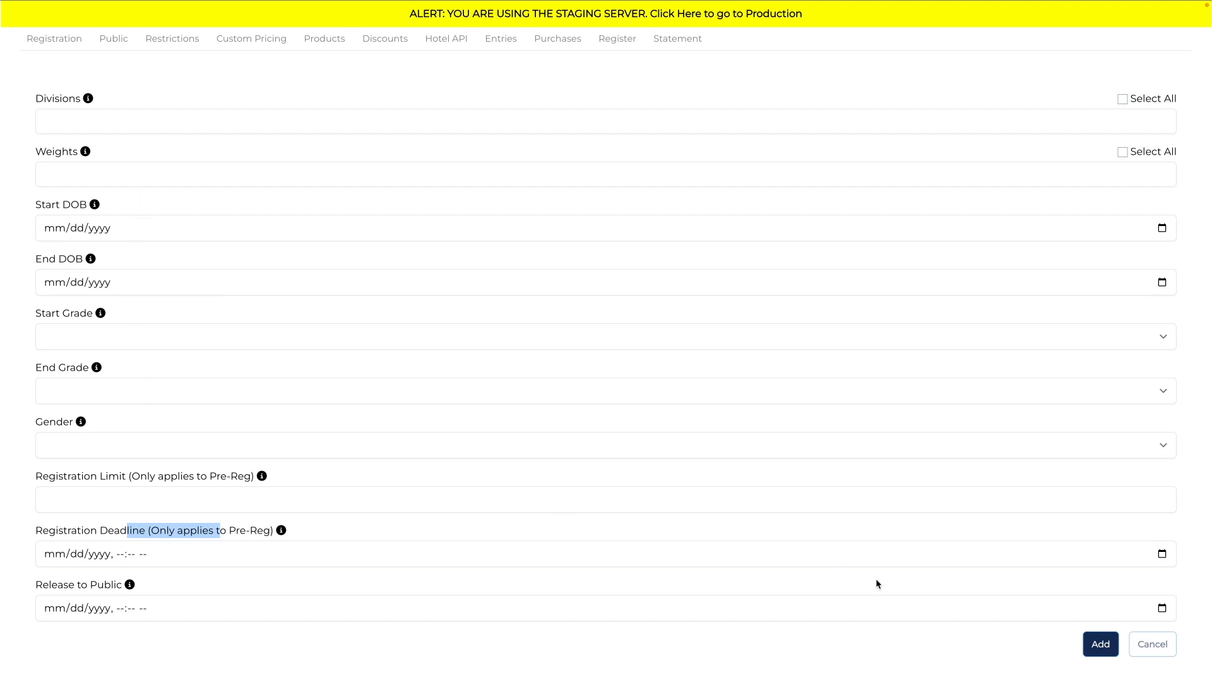
click(1138, 641)
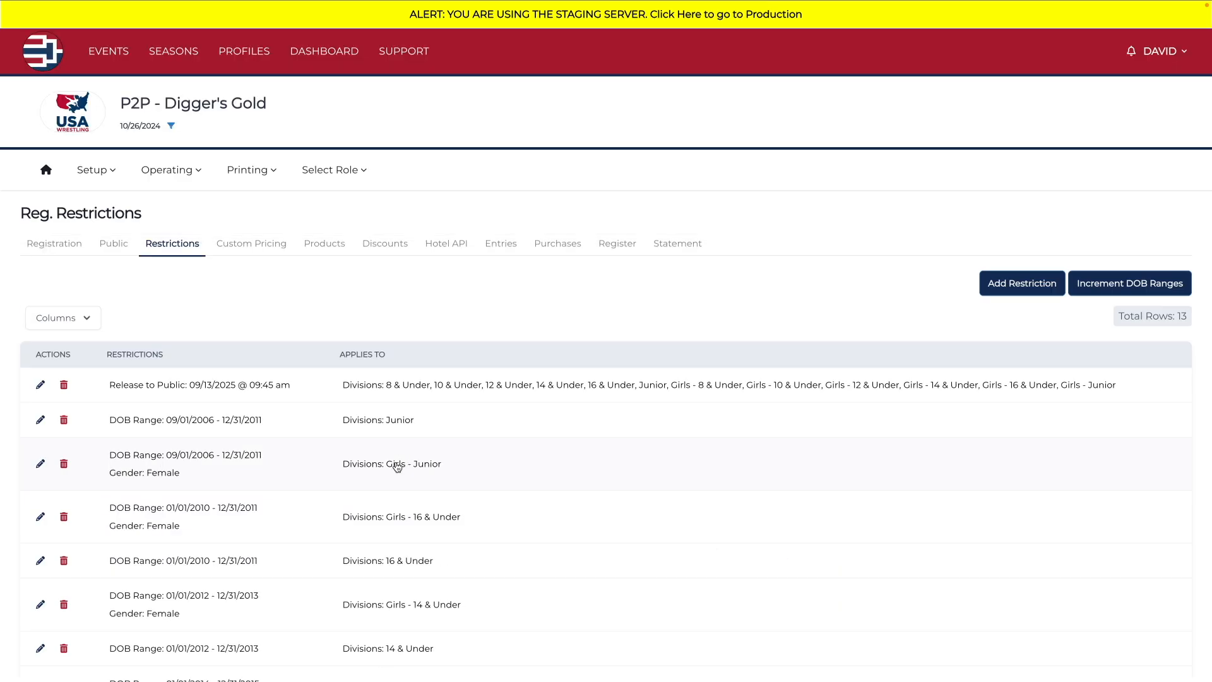
Step: Start a custom registration price that applies to all divisions and set the price to 15
click(245, 244)
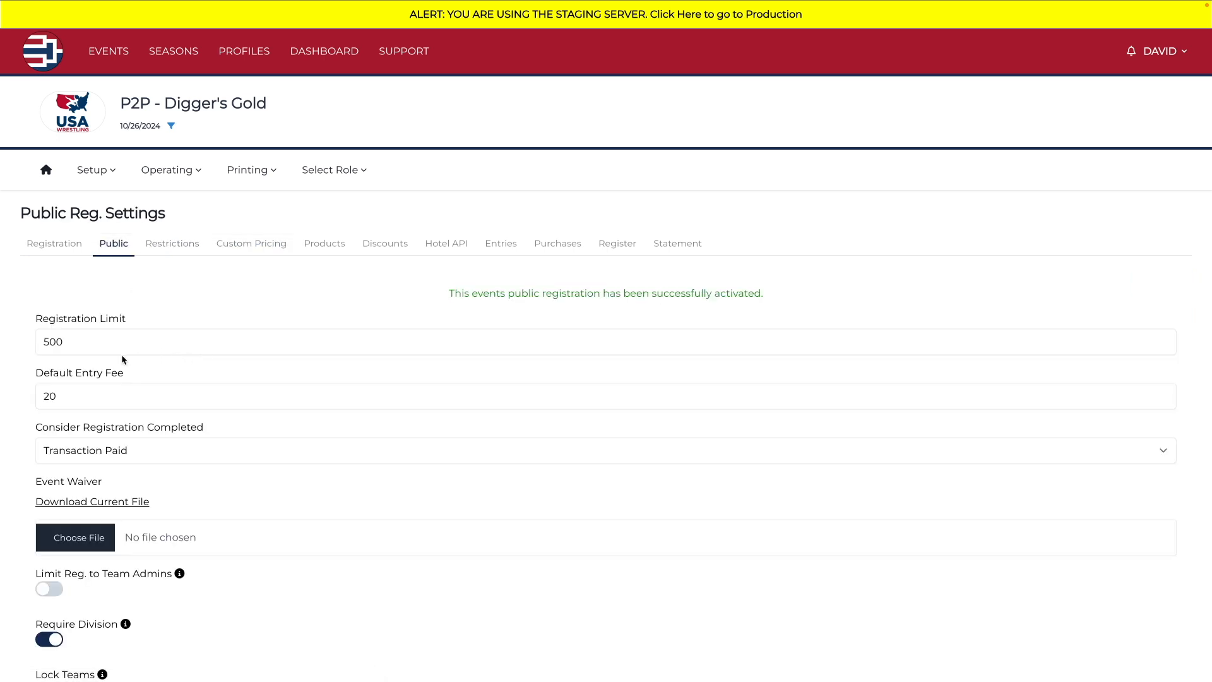
click(249, 243)
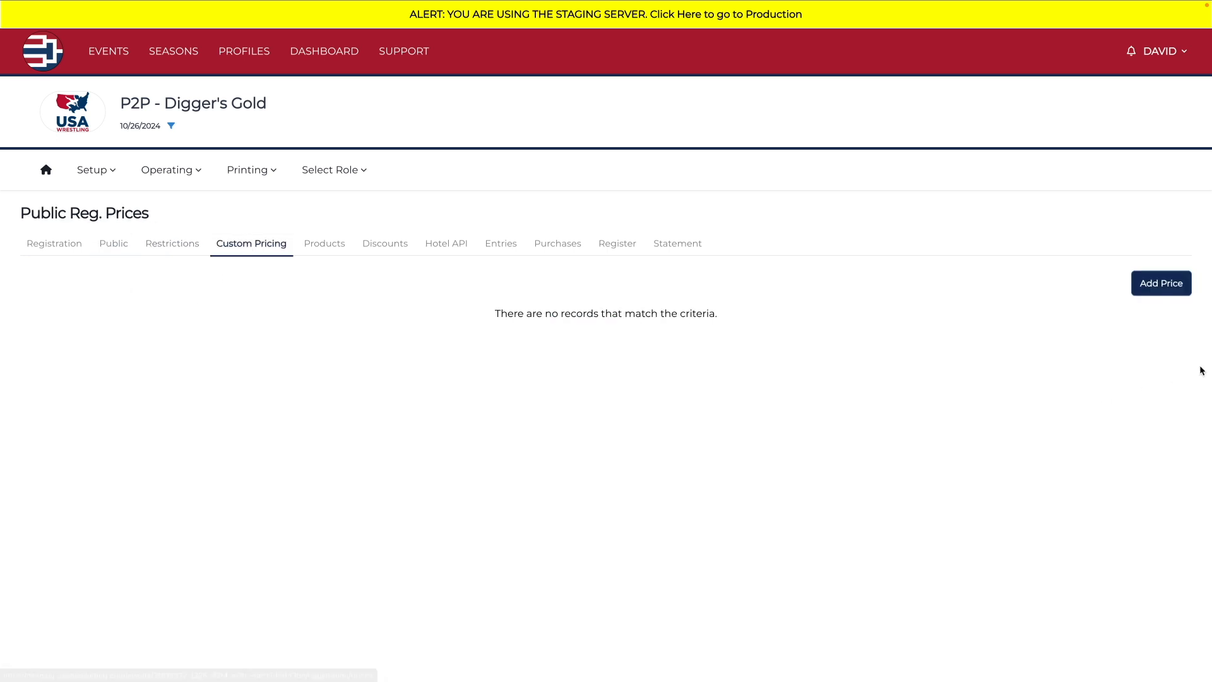
click(1165, 288)
click(132, 327)
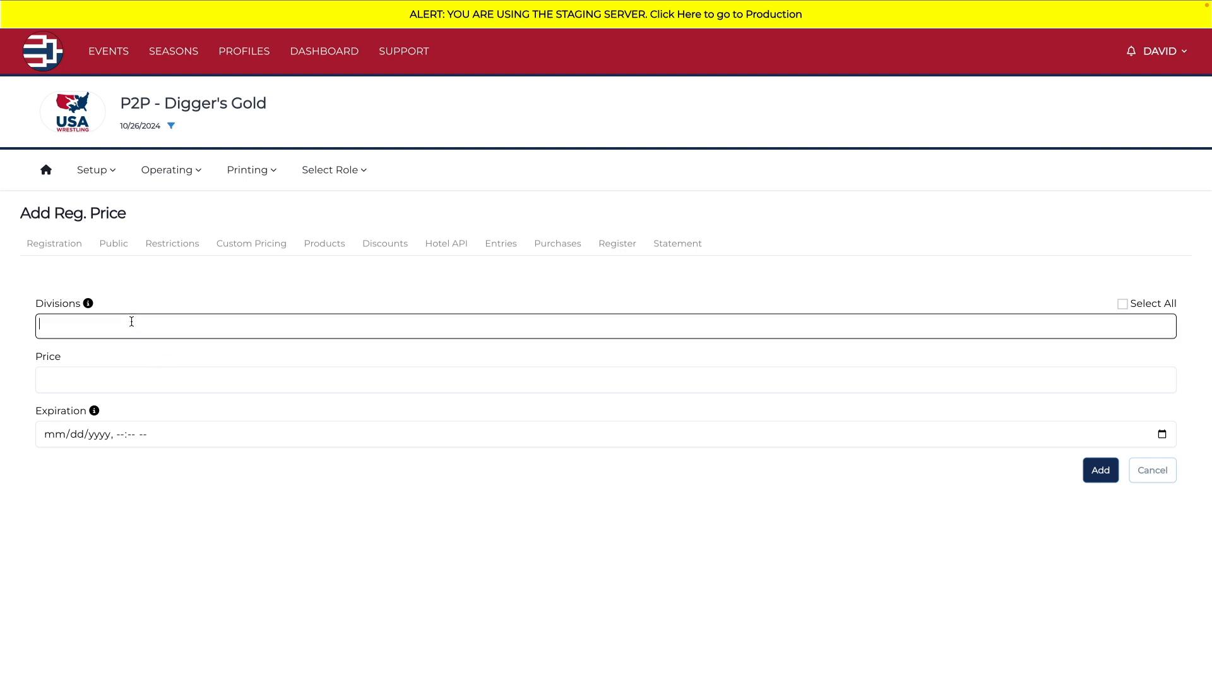
click(1122, 304)
click(208, 380)
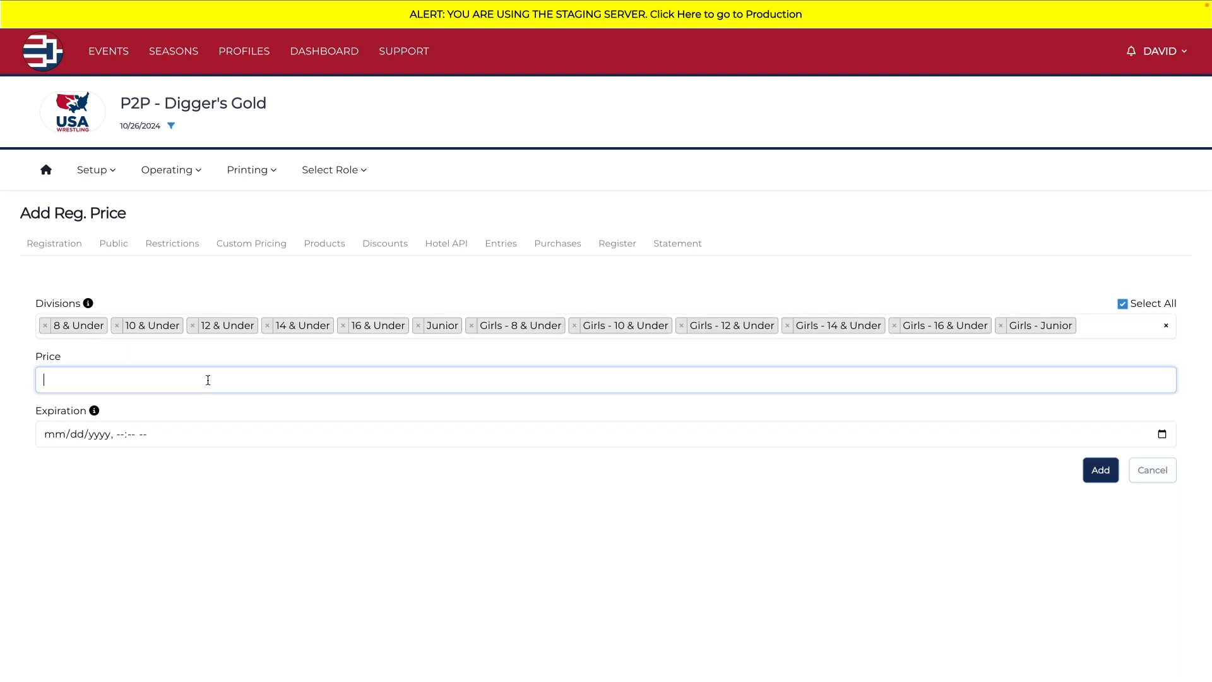
text(15)
Step: Set the custom price's expiration to 09/10/2025, 11:59 PM and add the price
click(1168, 433)
click(112, 520)
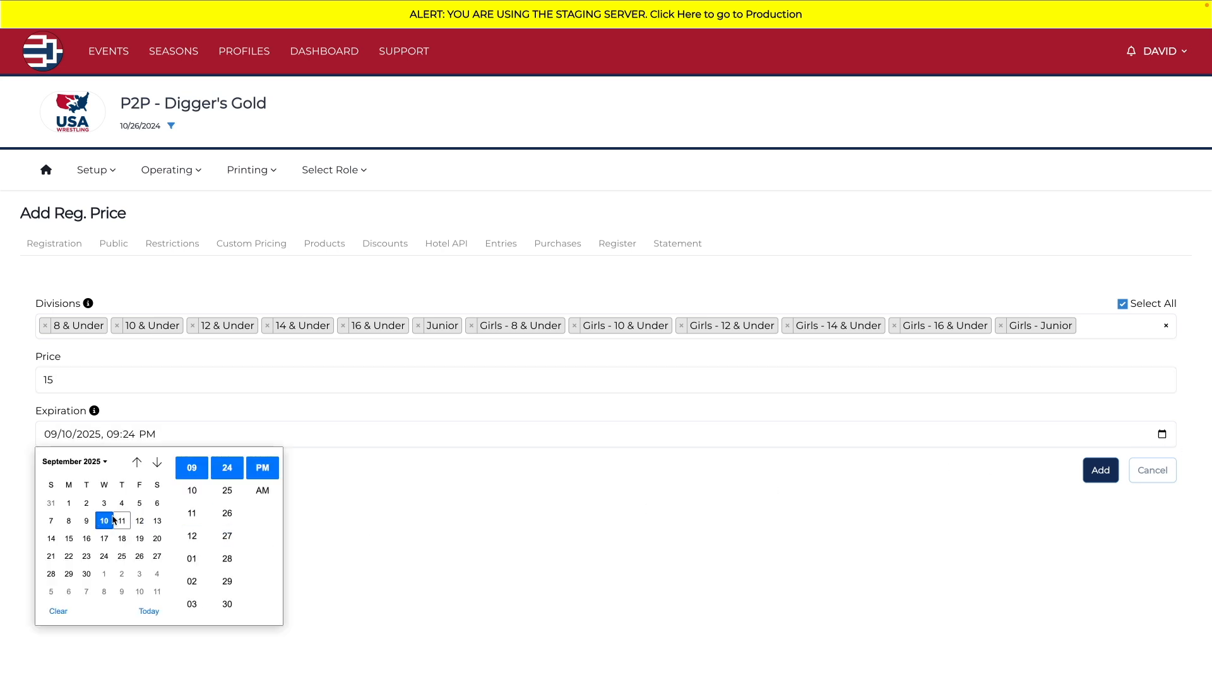
click(113, 435)
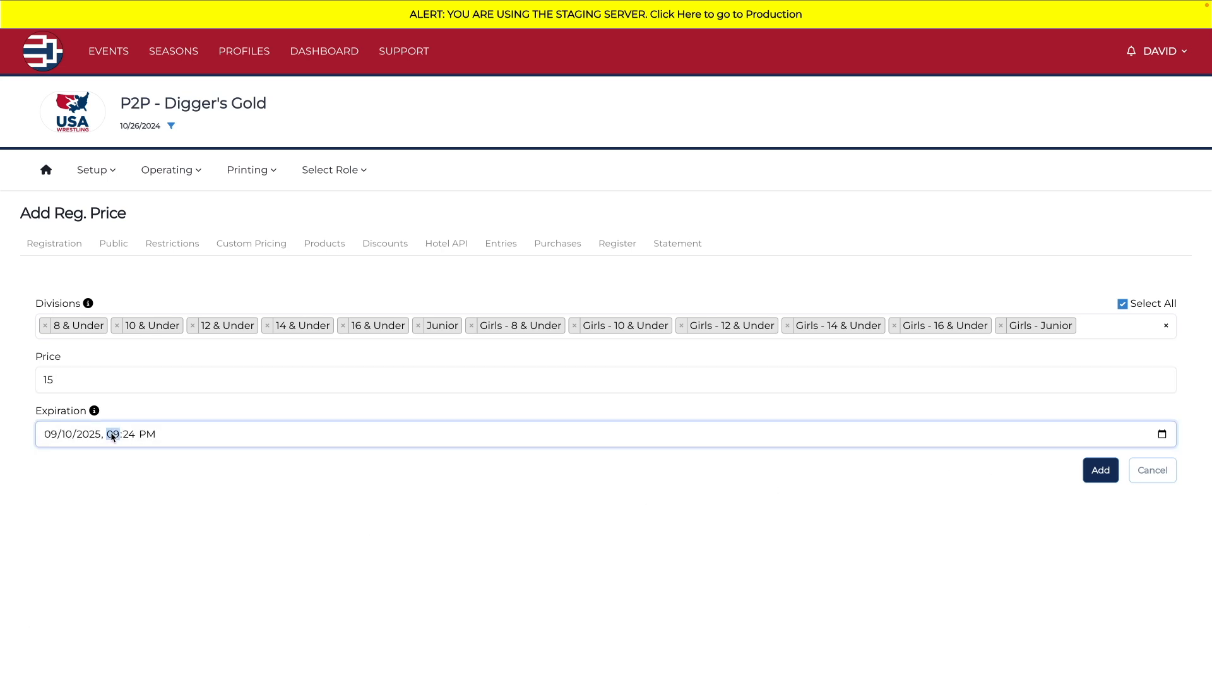
text(11:59)
click(1098, 477)
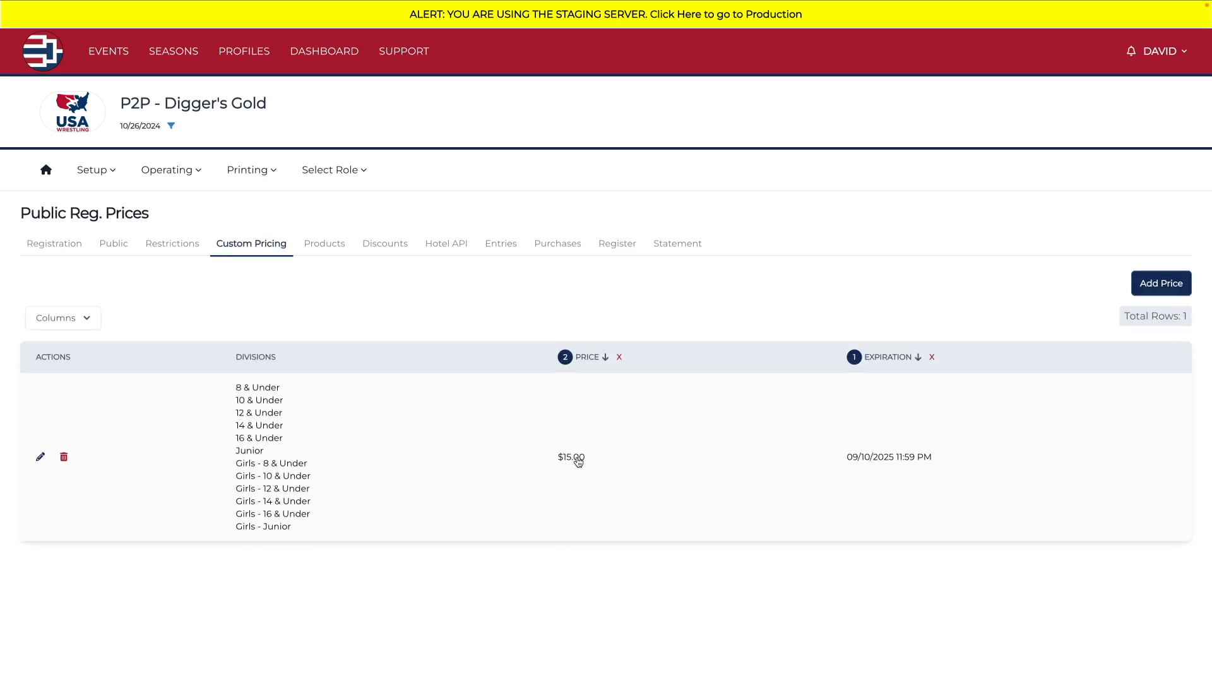
Step: Check the custom price's expiration and view the blank form for another price without adding one
drag(853, 460, 985, 462)
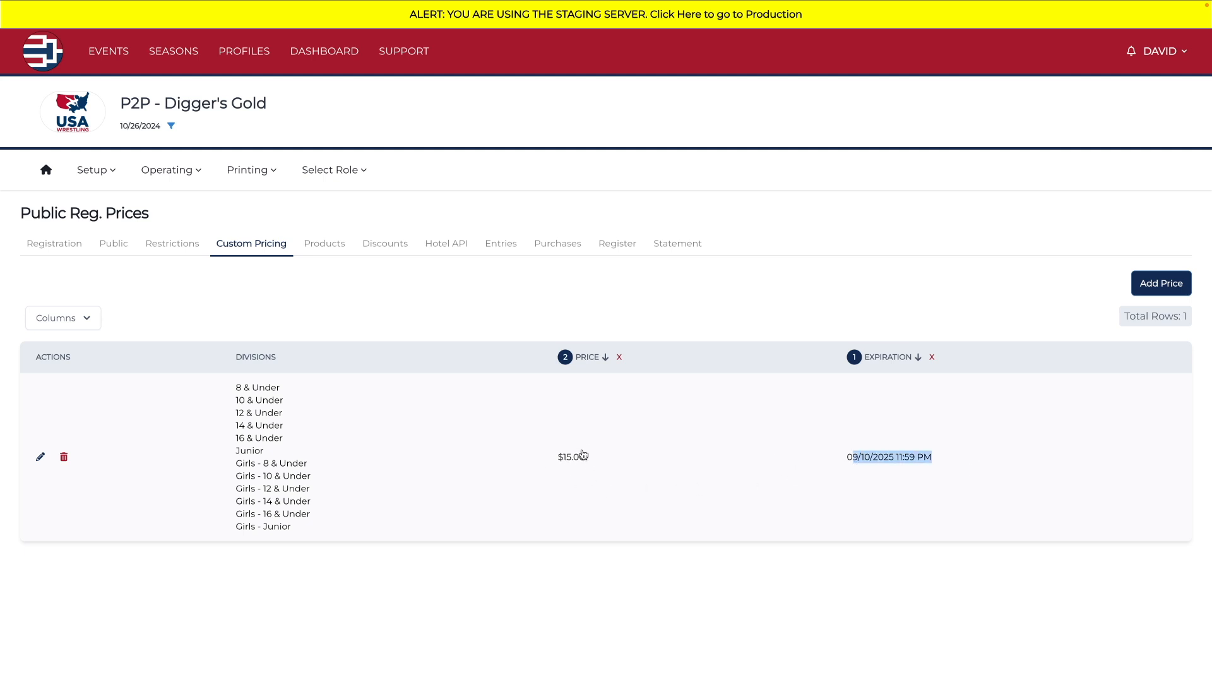
click(1175, 285)
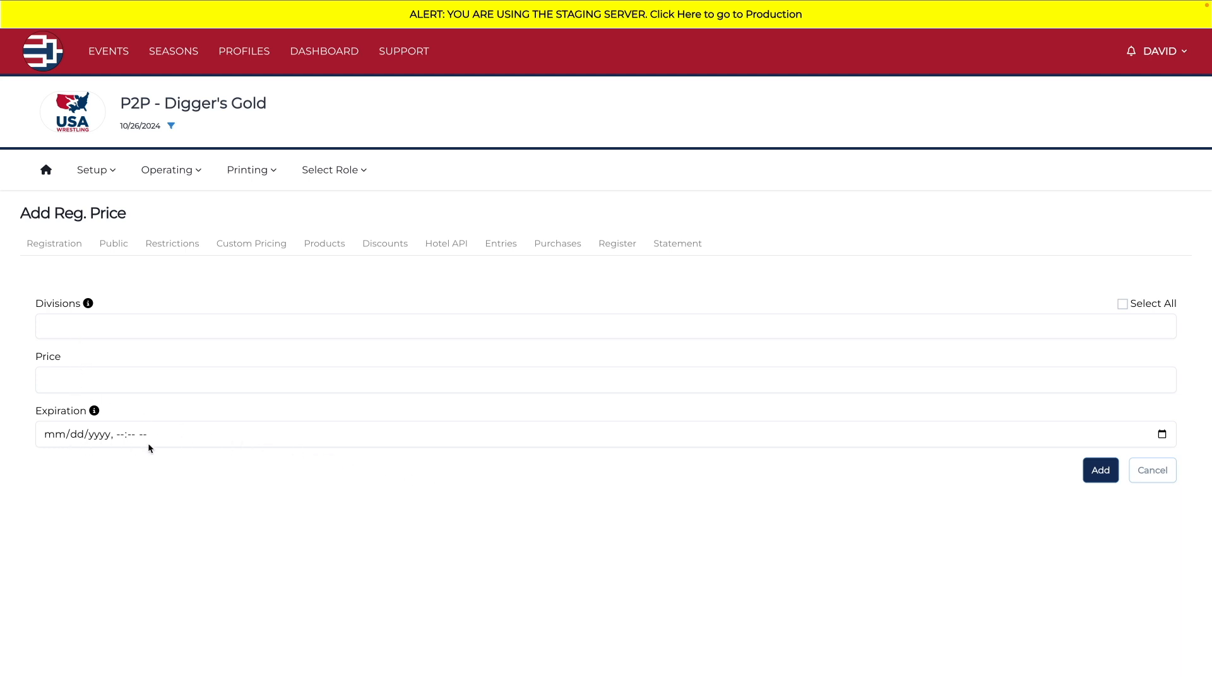
click(1160, 478)
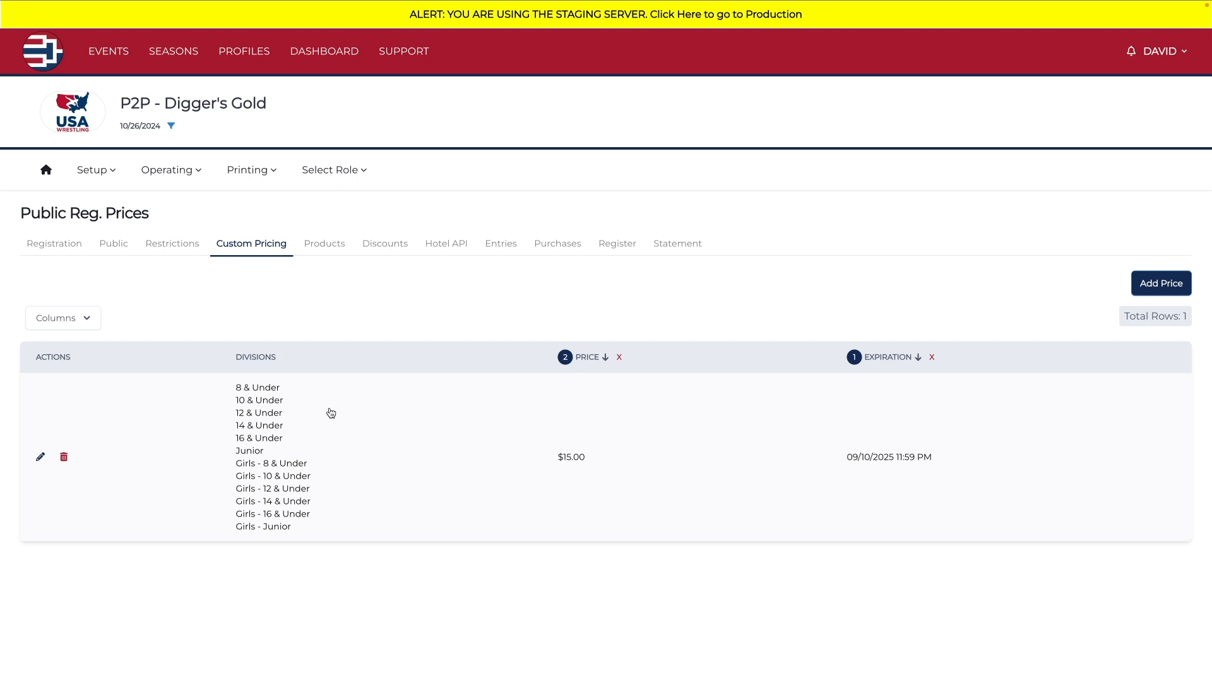
Step: Examine the new product options for the USA Wrestling Coaches Band, including accepted certifications, and for a Custom Product
click(325, 247)
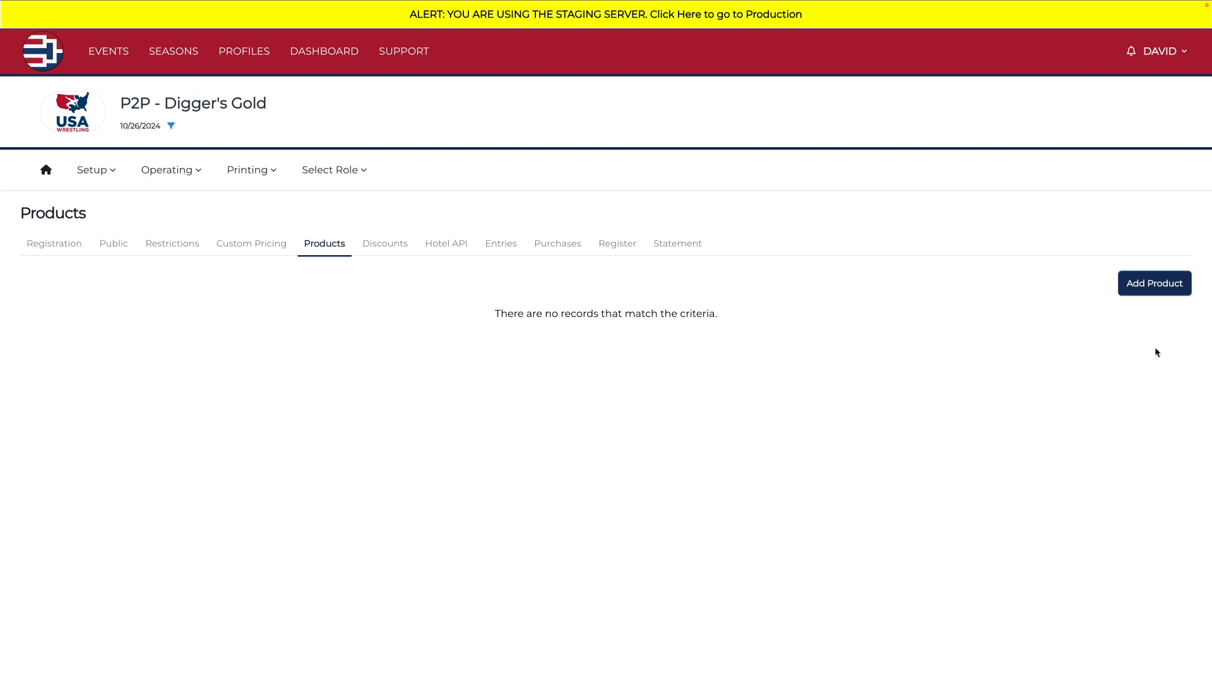
click(1140, 287)
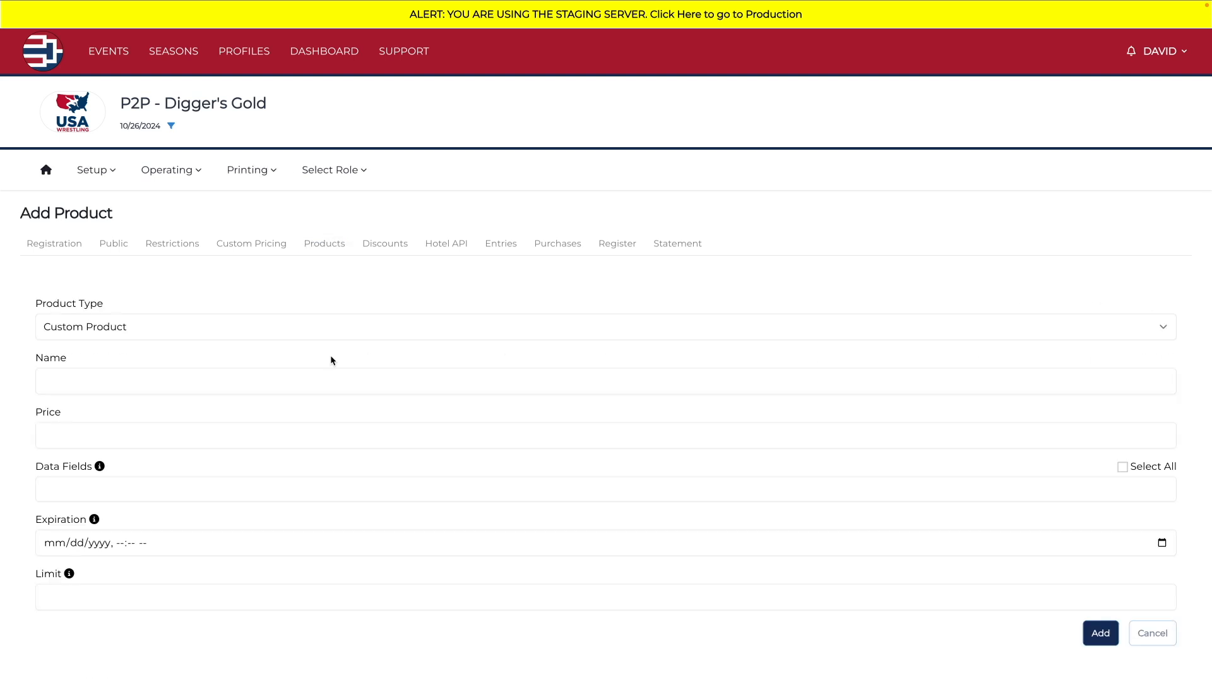
click(101, 328)
click(106, 344)
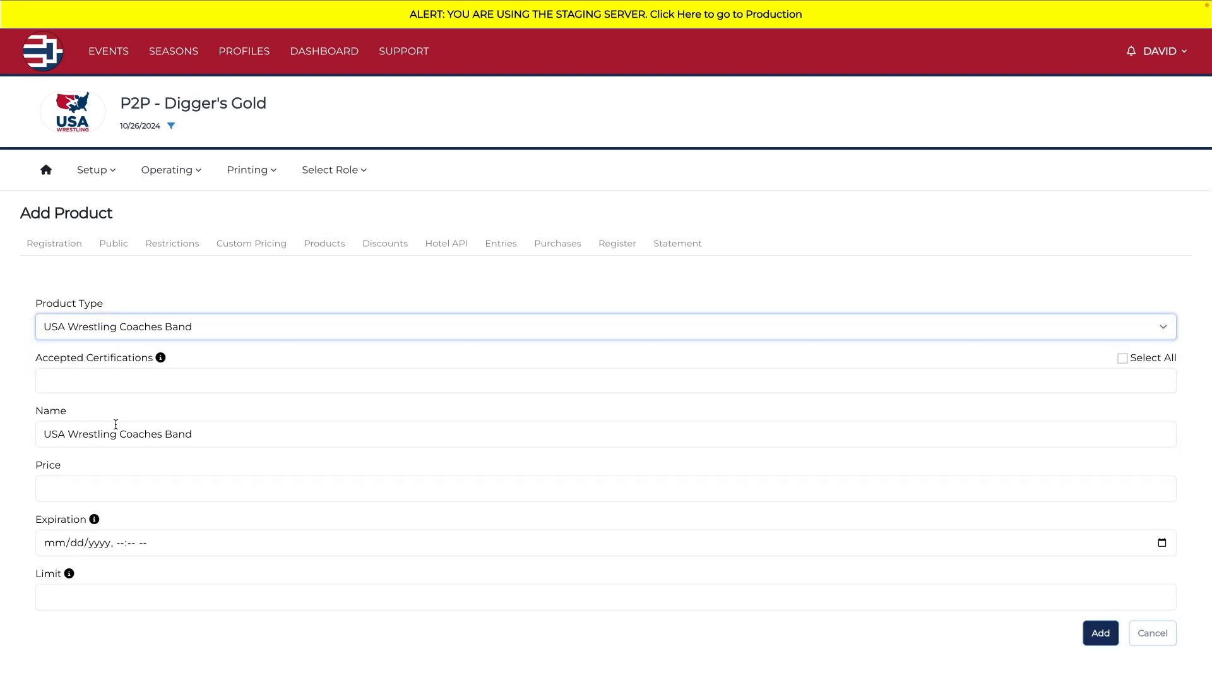
click(106, 387)
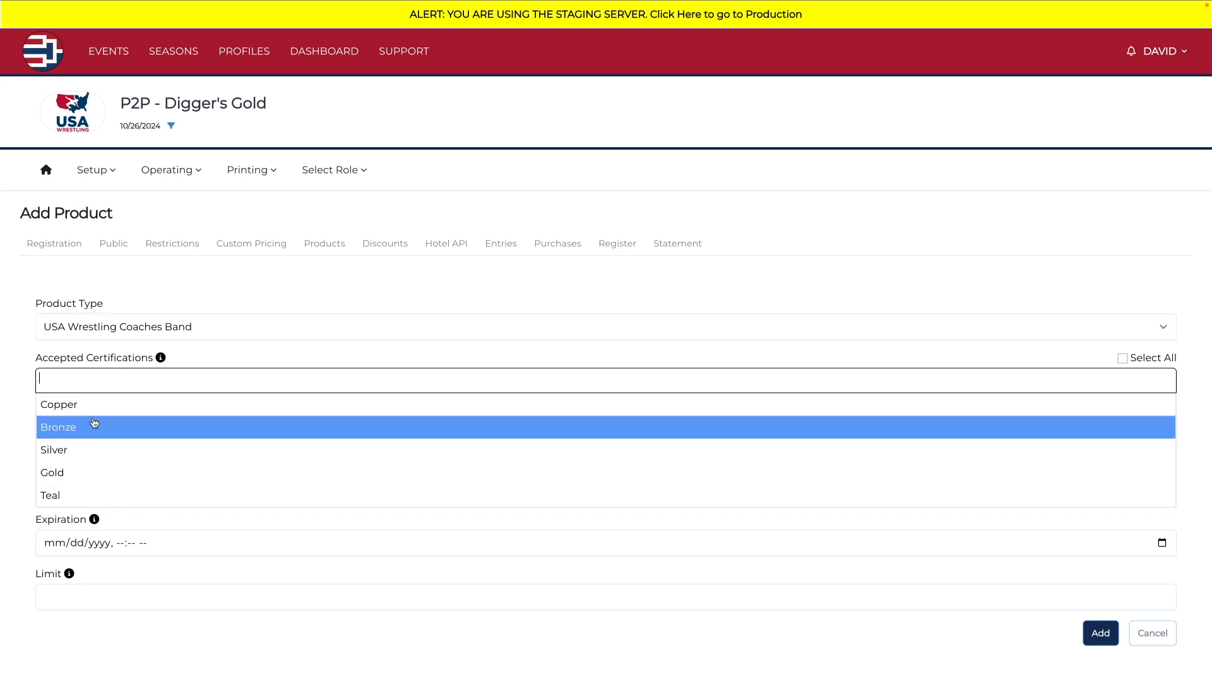
click(94, 360)
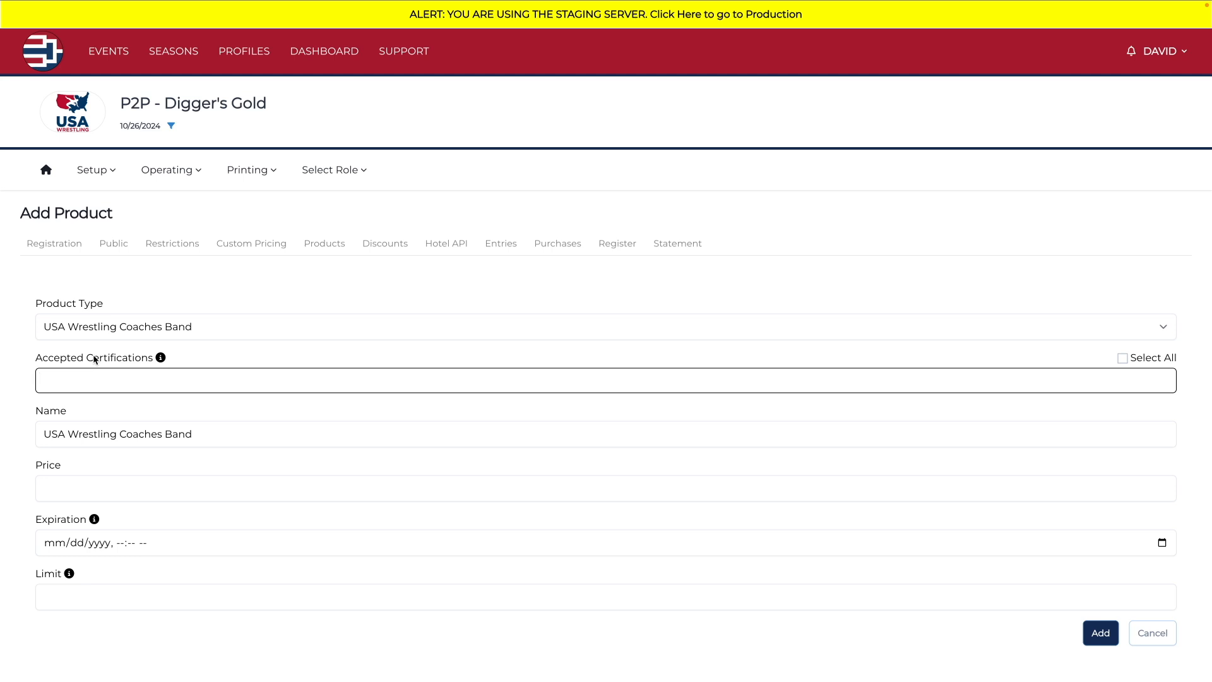
click(105, 332)
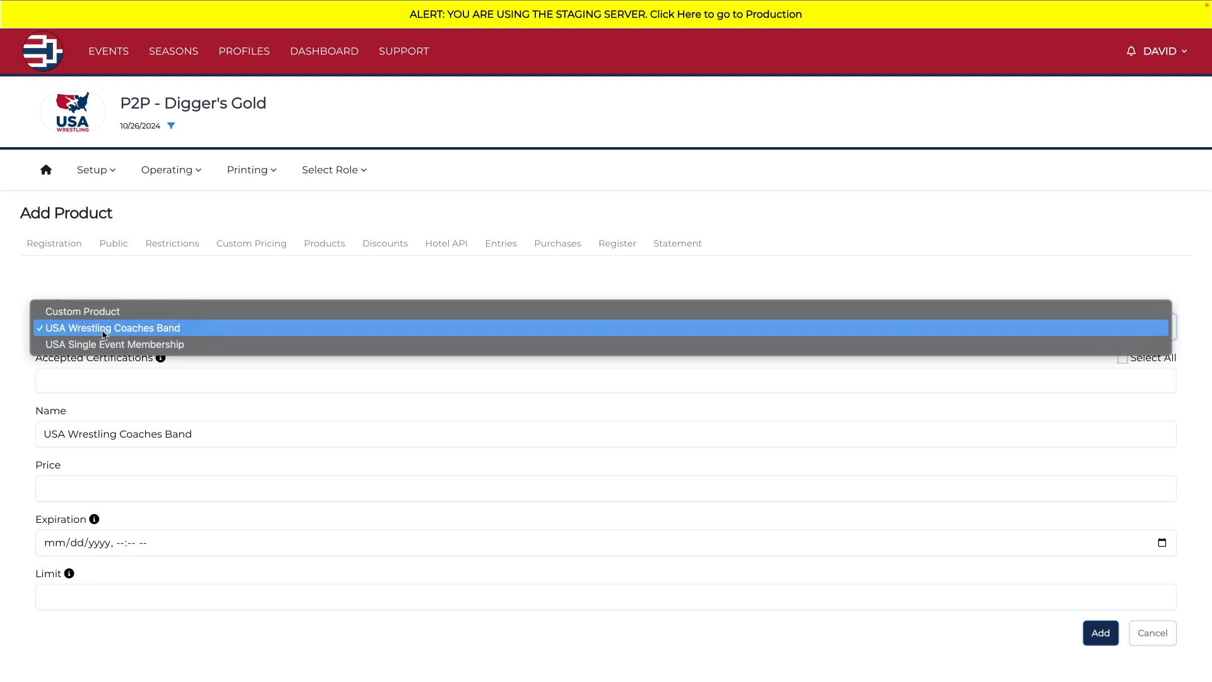
click(88, 311)
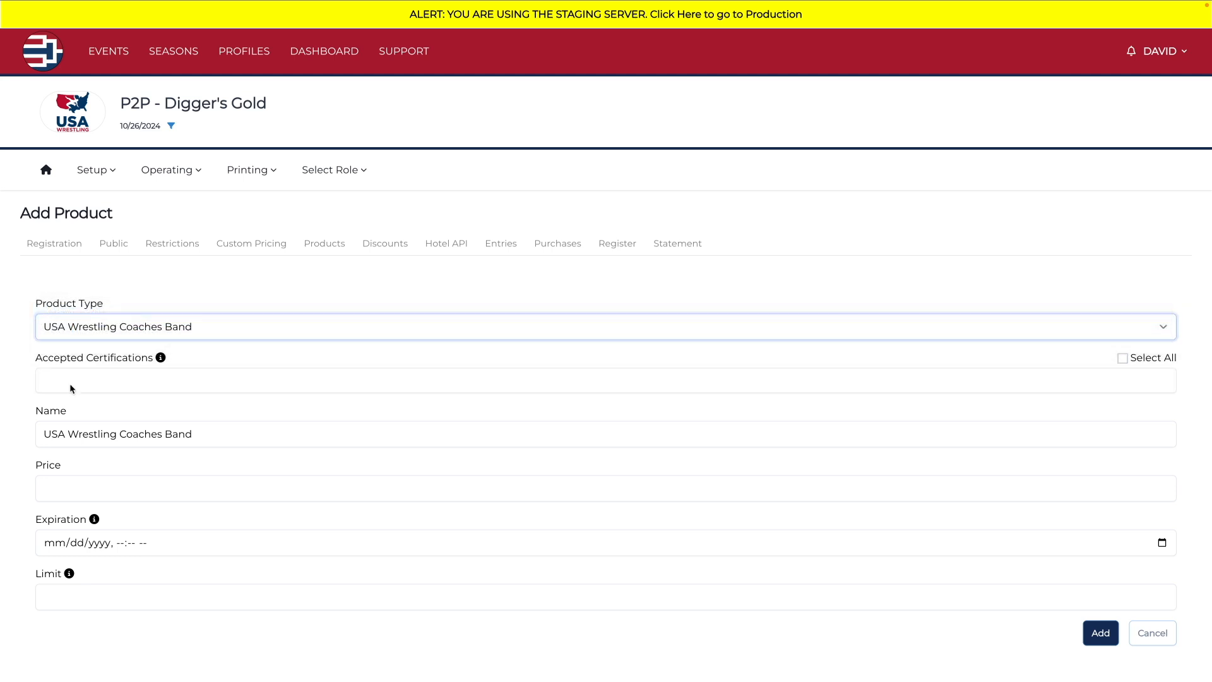
click(93, 380)
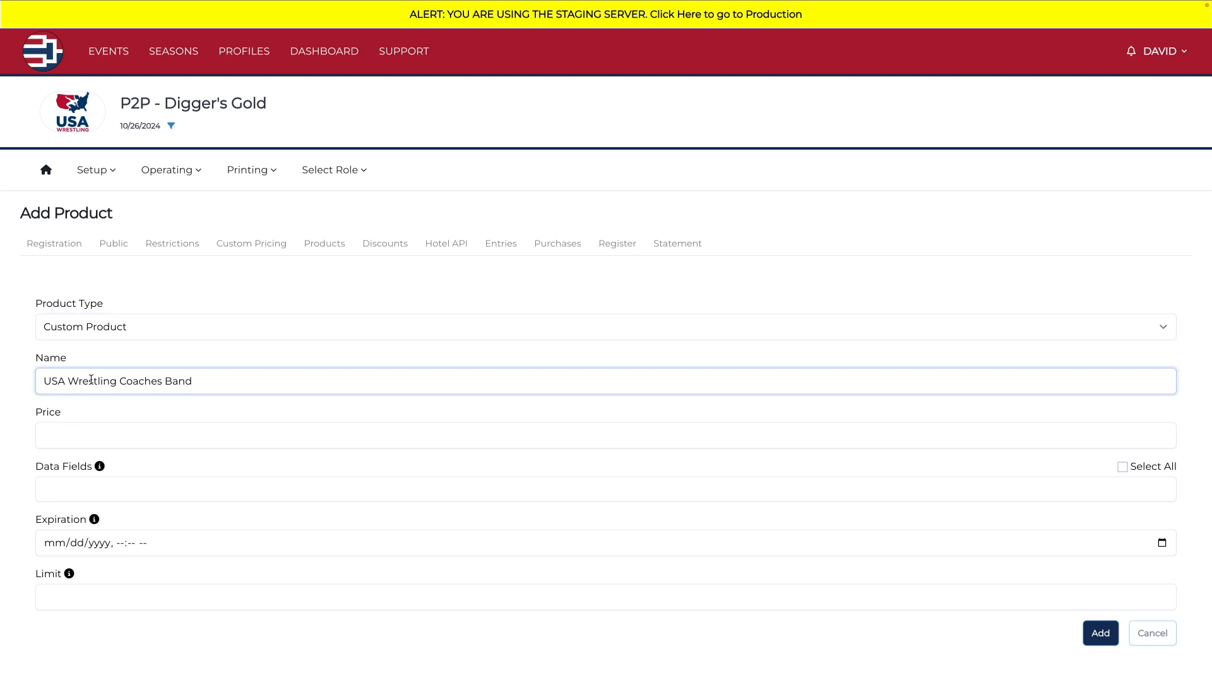
triple_click(115, 380)
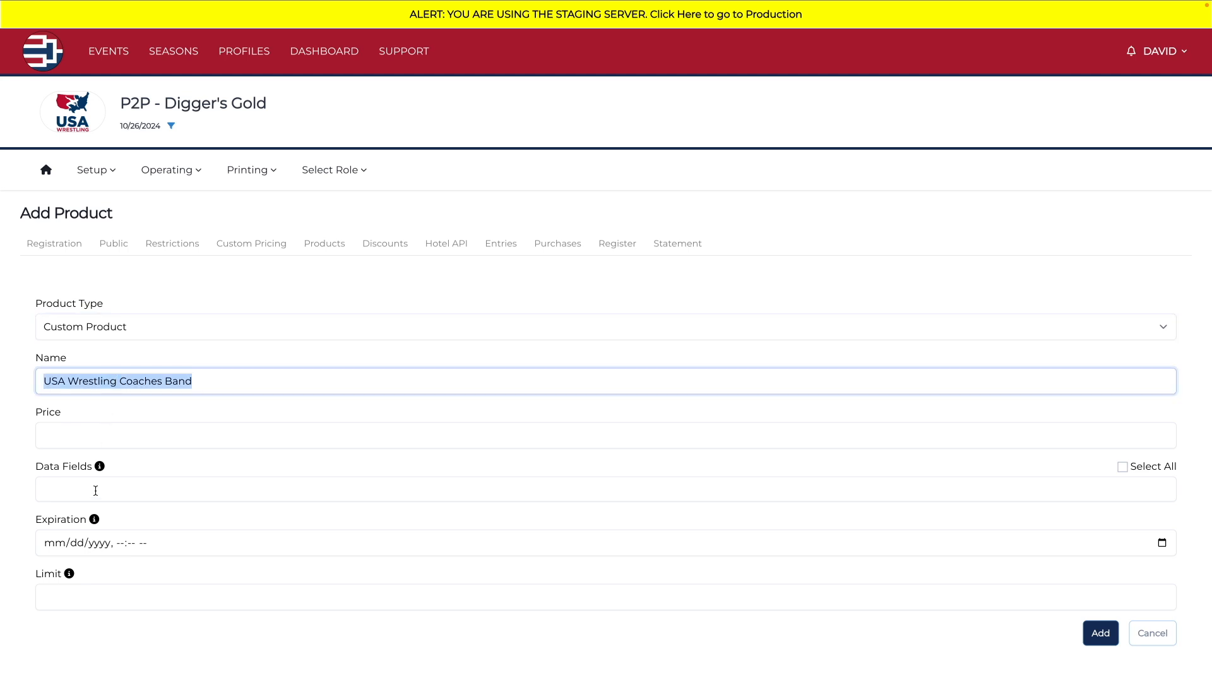
Step: Draft a Reg. Entry Count event discount with an entry count of 2 and a discount amount of 5 per entry
click(389, 245)
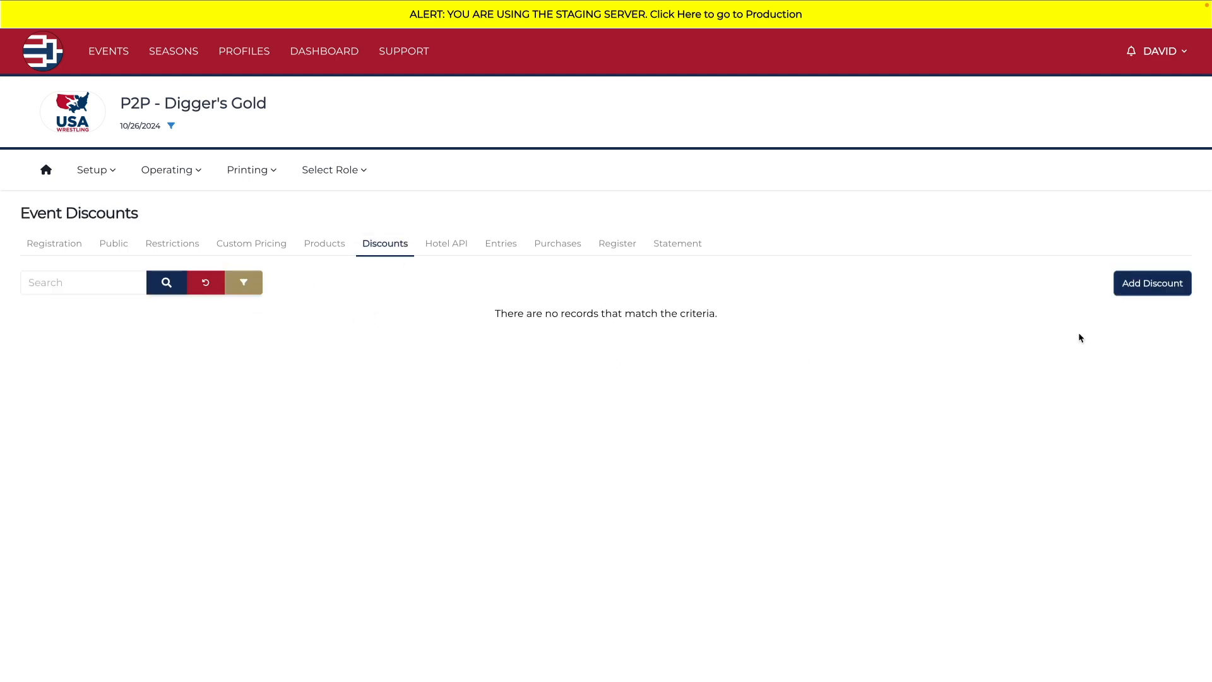
click(1170, 291)
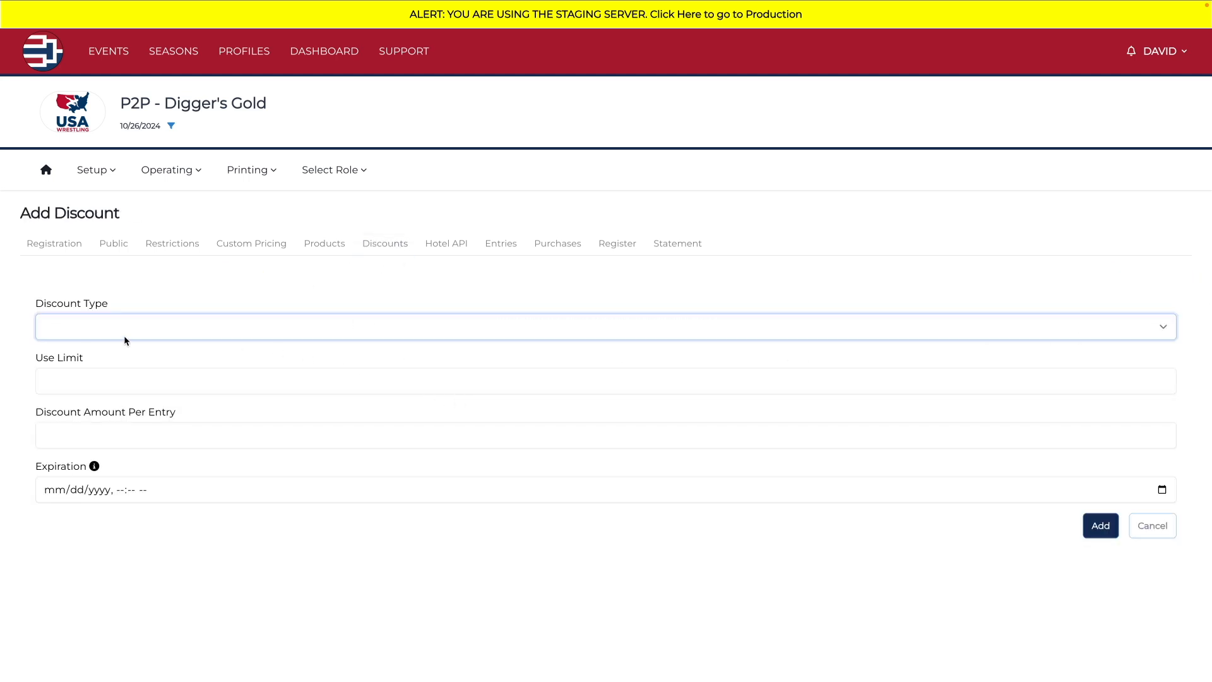
click(124, 336)
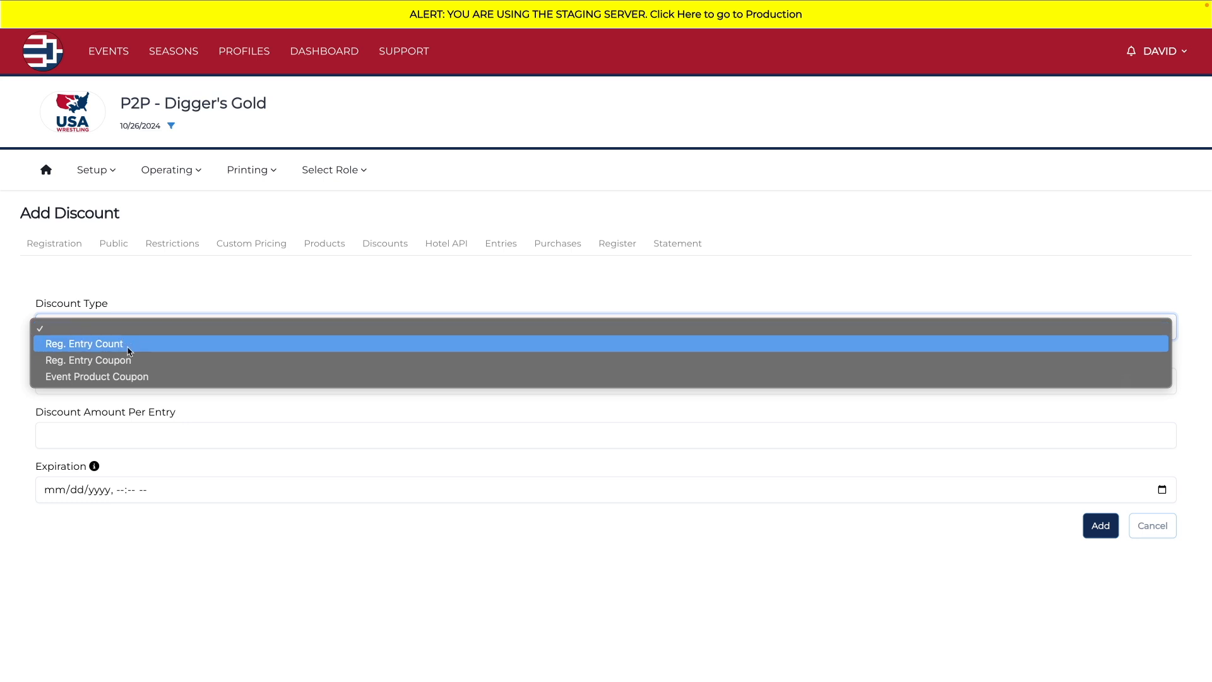
click(128, 346)
click(94, 379)
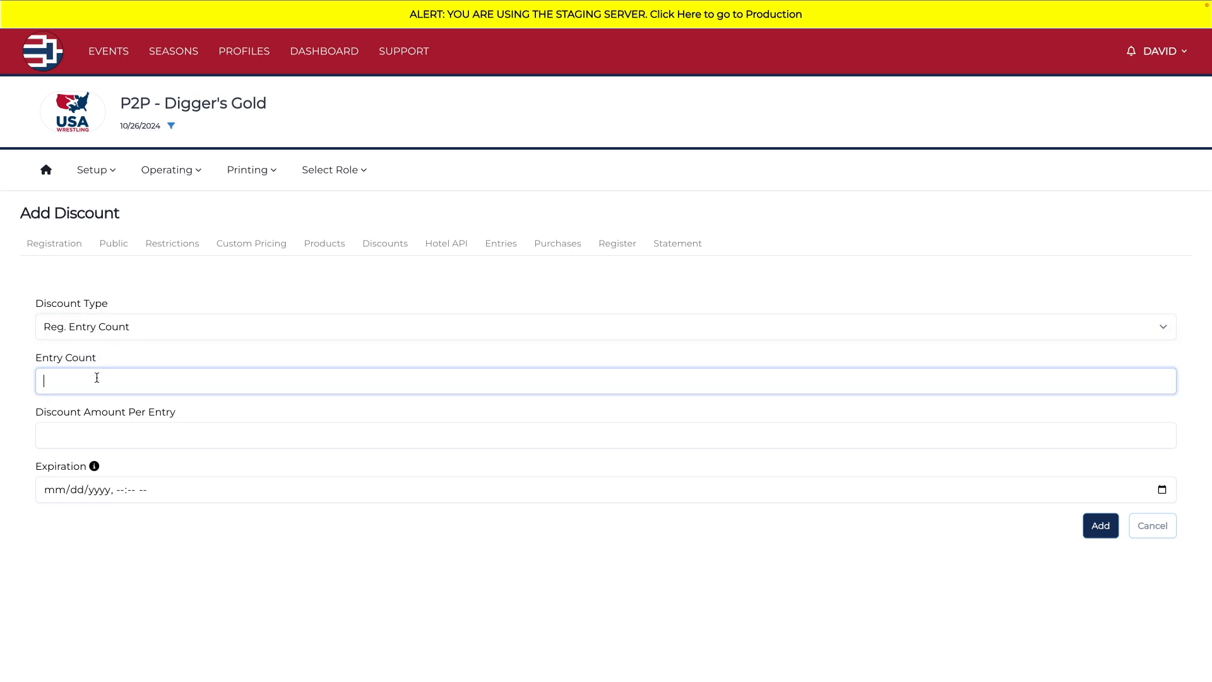
text(2)
click(89, 439)
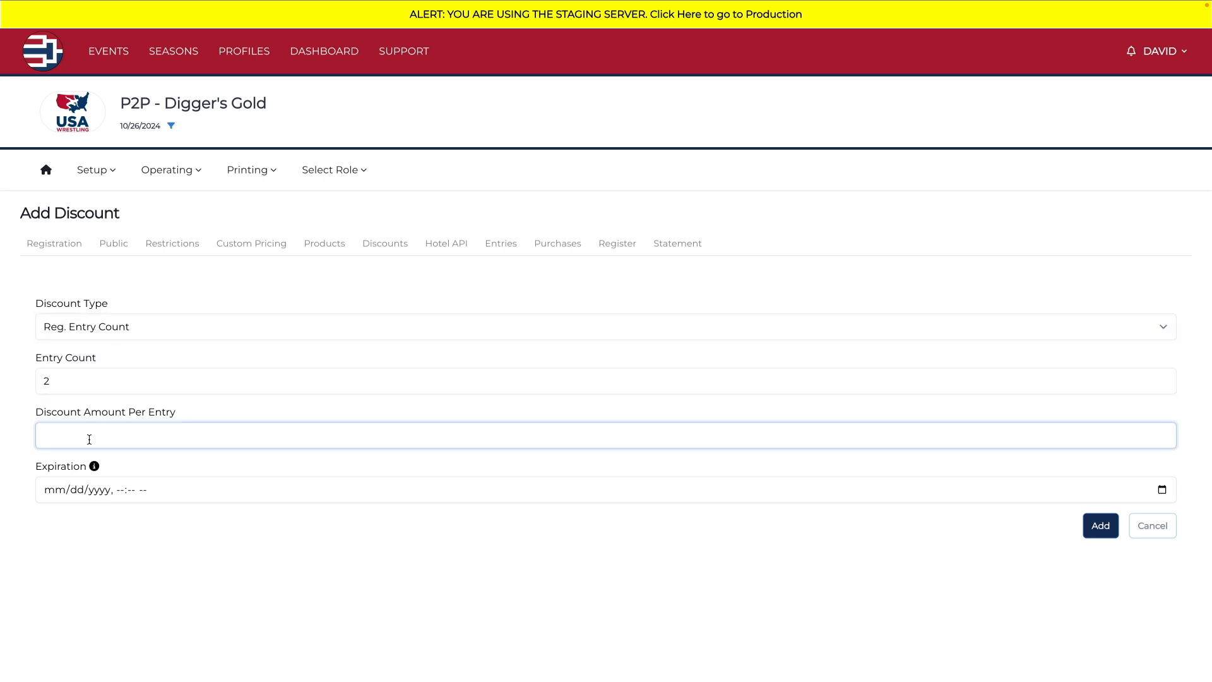
text(30)
double_click(108, 433)
text(5)
click(128, 461)
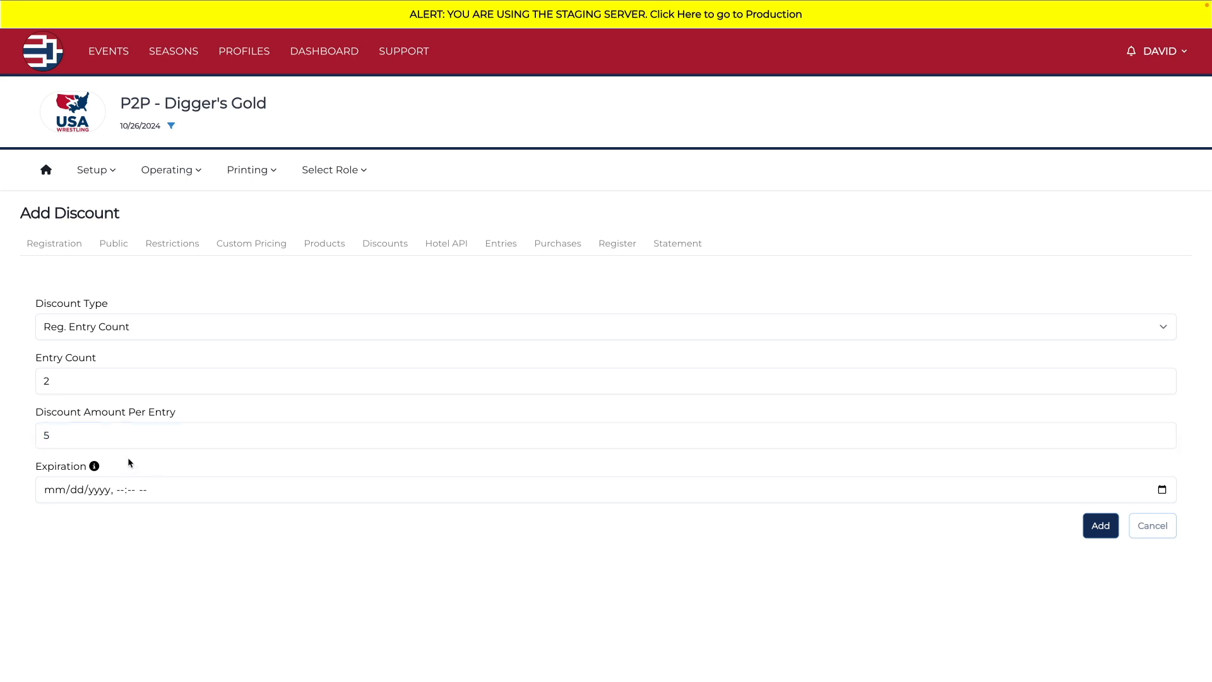
Step: Set the draft discount's expiration to 09/13/2025, 12:00 PM
click(1162, 490)
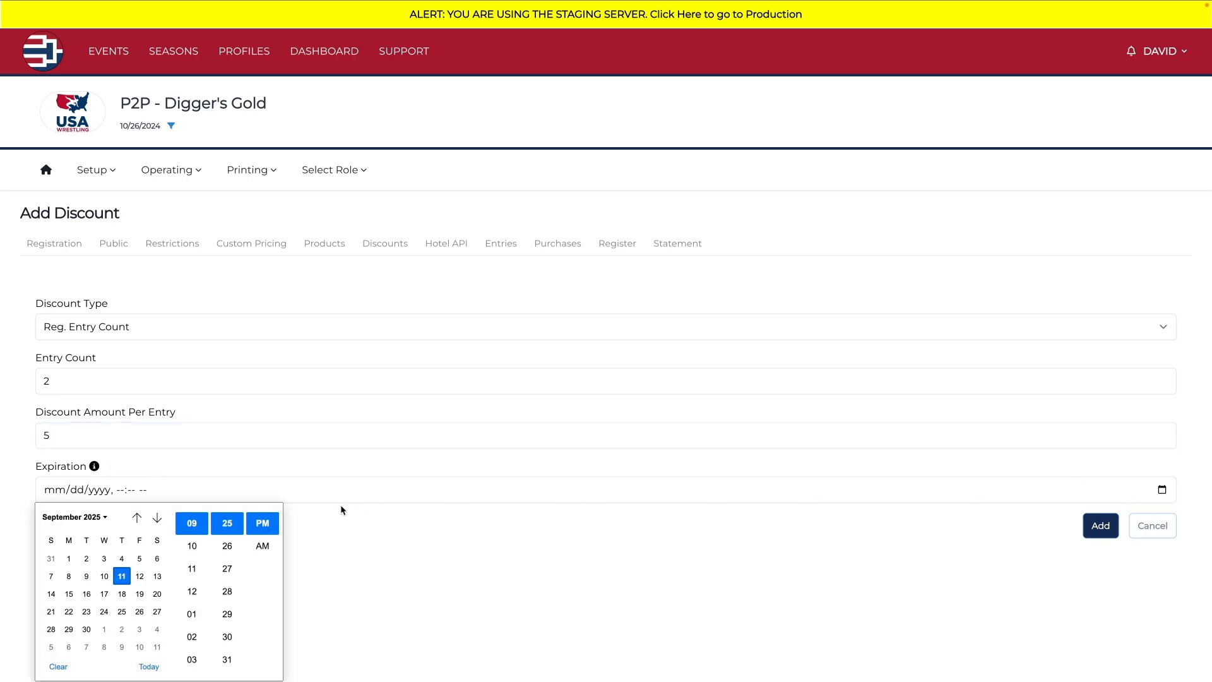
click(157, 576)
click(114, 492)
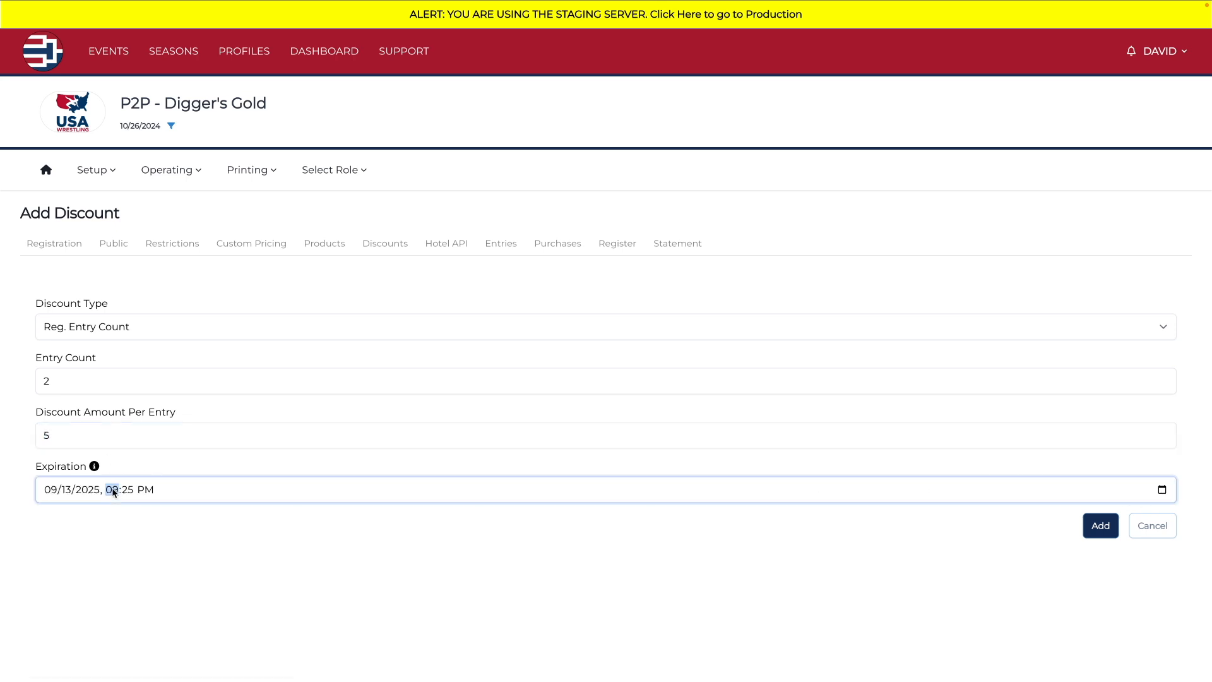
text(1200)
Step: Examine the Reg. Entry Coupon discount options, including name, coupon code, use limit and wrestler use limit
click(171, 349)
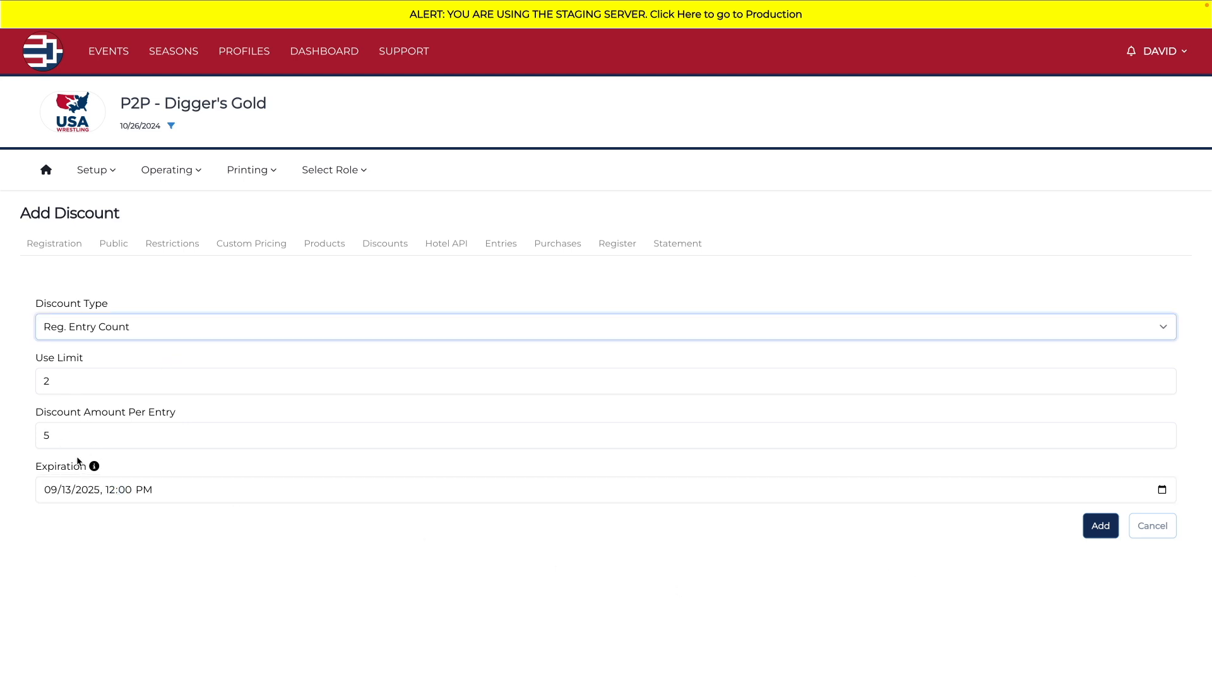
drag(74, 430, 12, 430)
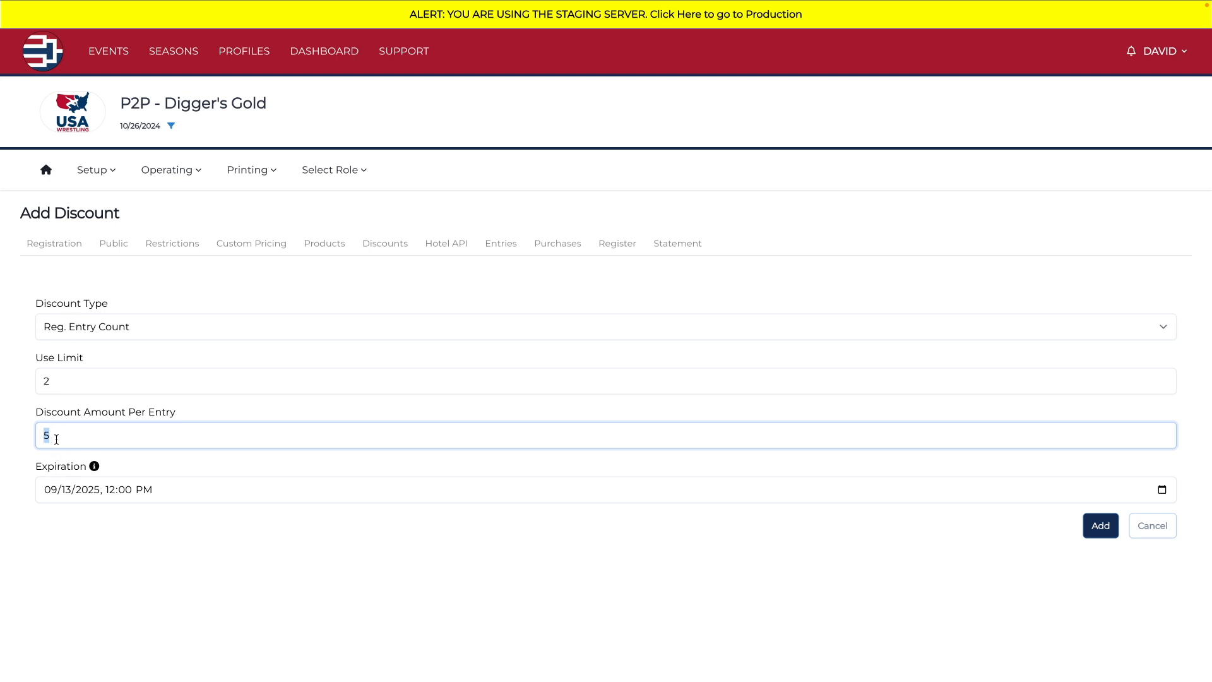
click(56, 439)
click(157, 323)
click(156, 345)
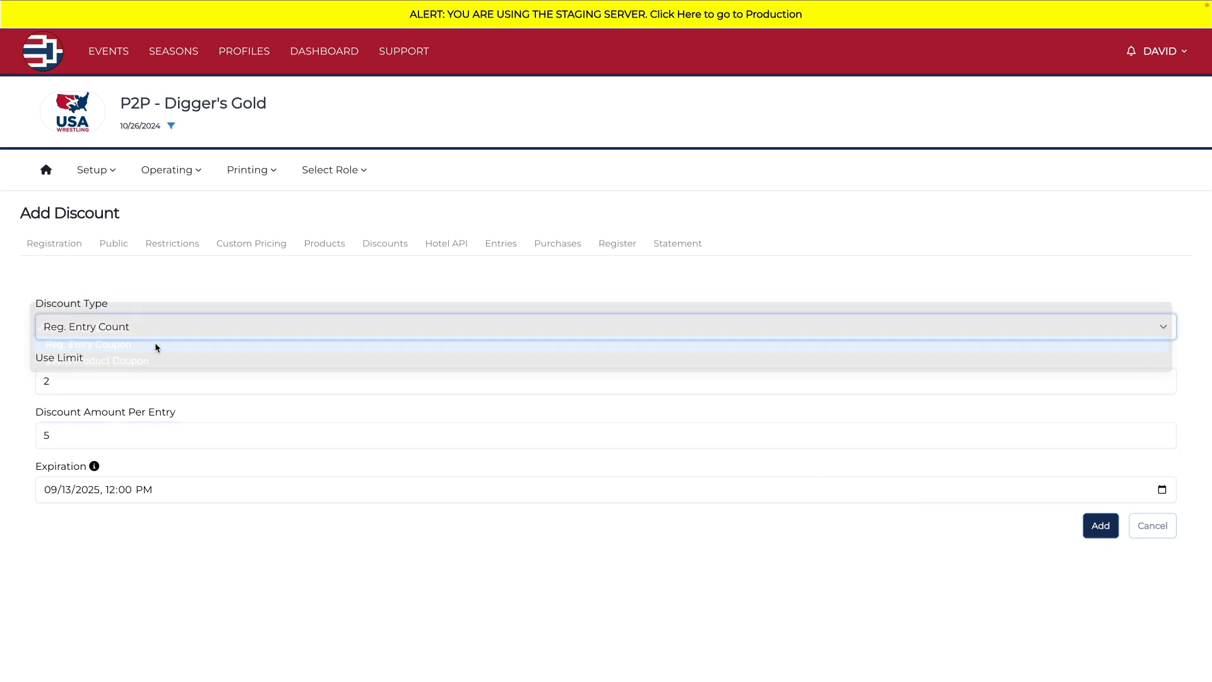
click(101, 378)
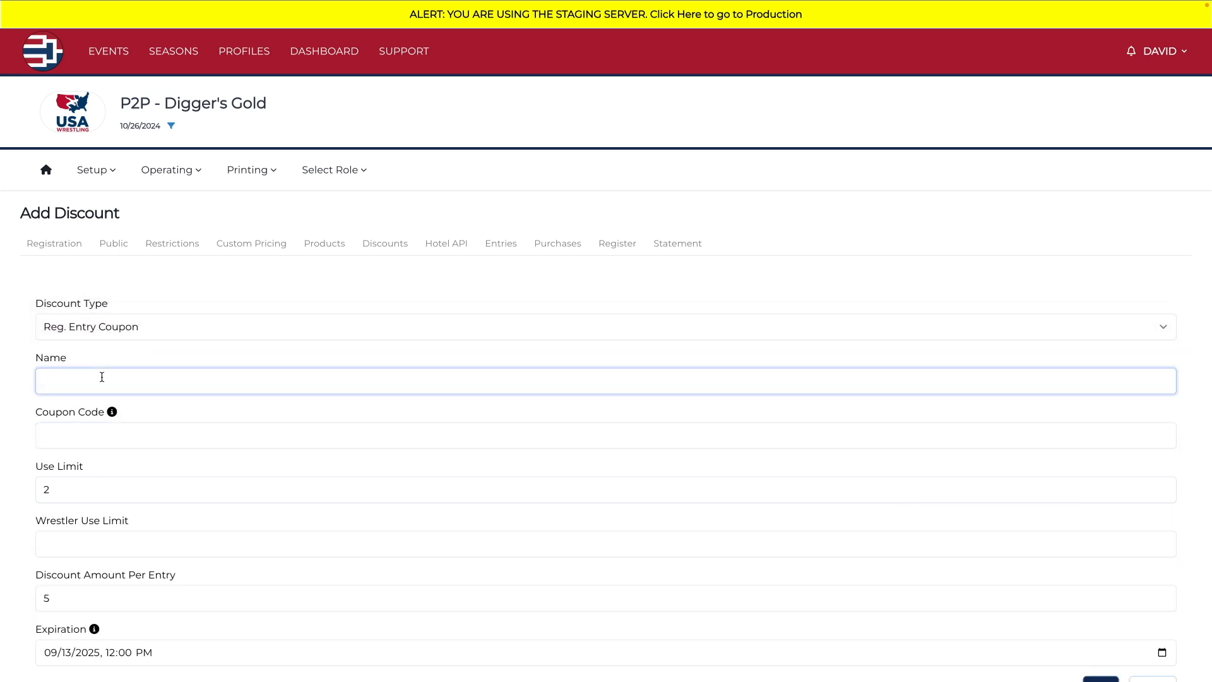
click(89, 436)
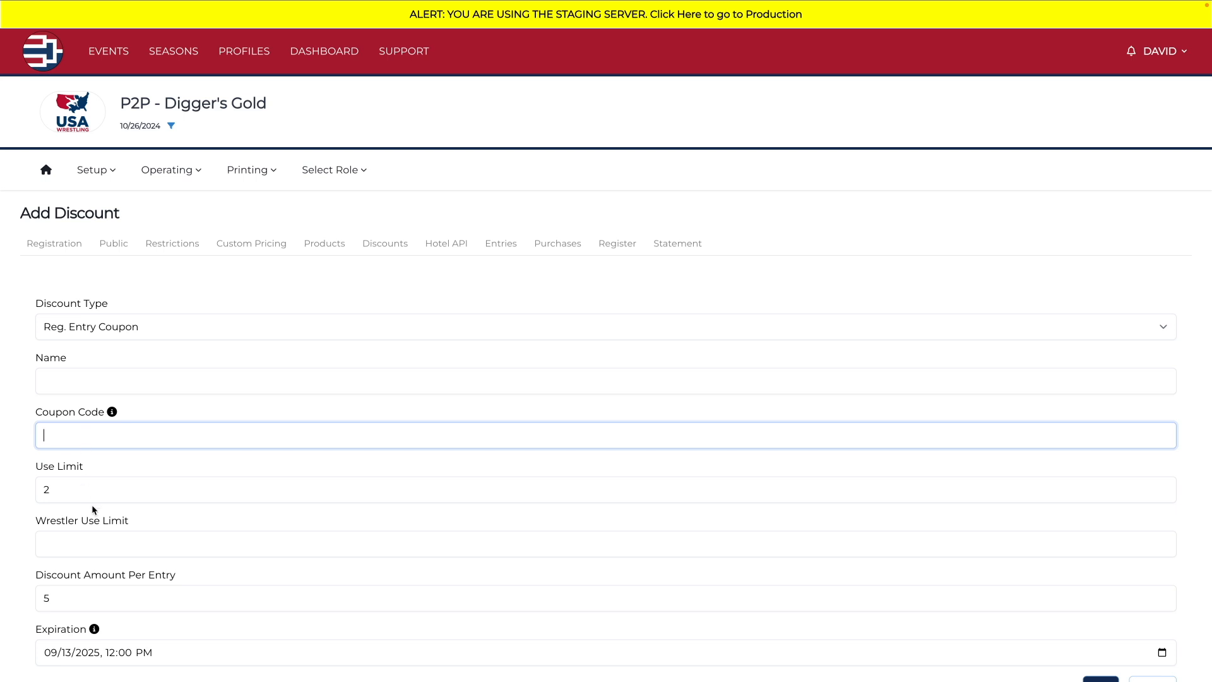
scroll(92, 505, down, 1)
click(61, 498)
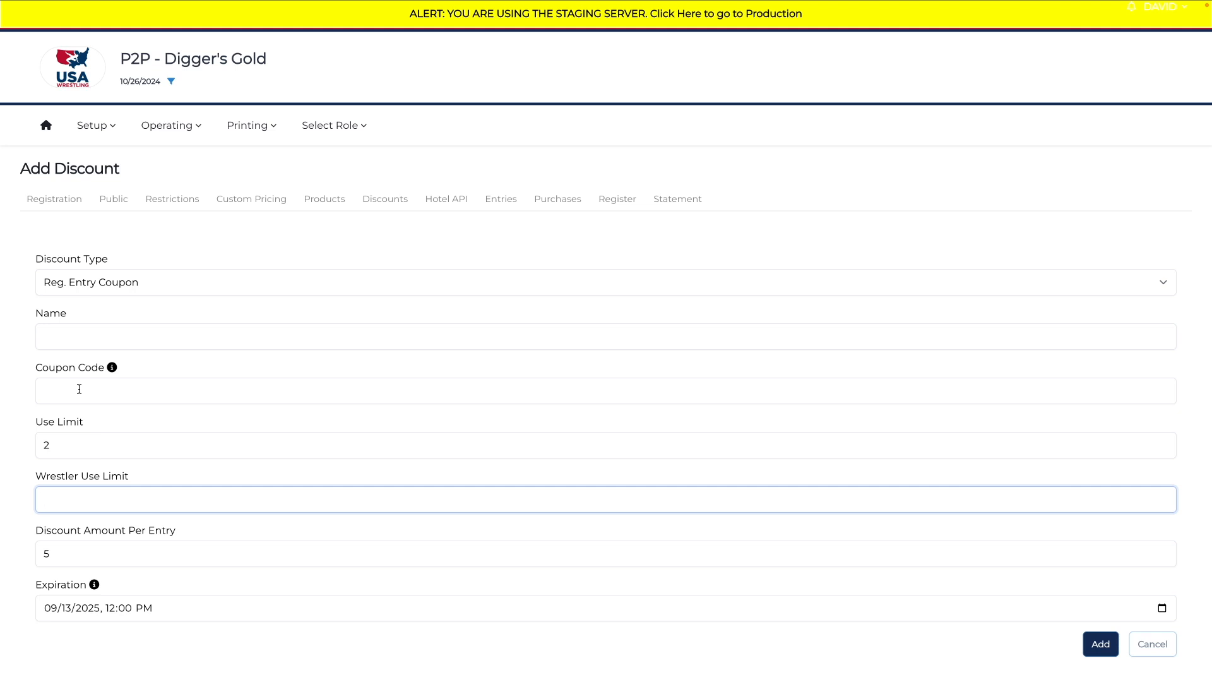
Step: Examine the Event Product Coupon discount options and return to the event discounts list without adding a discount
click(125, 292)
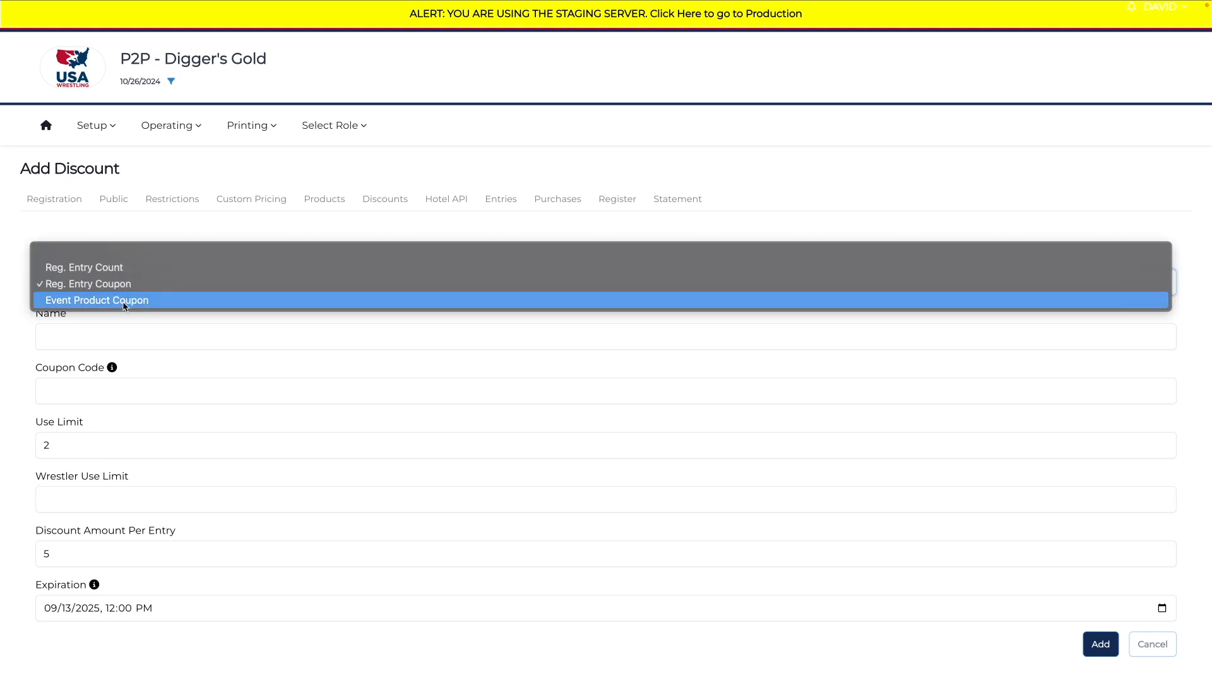
click(125, 301)
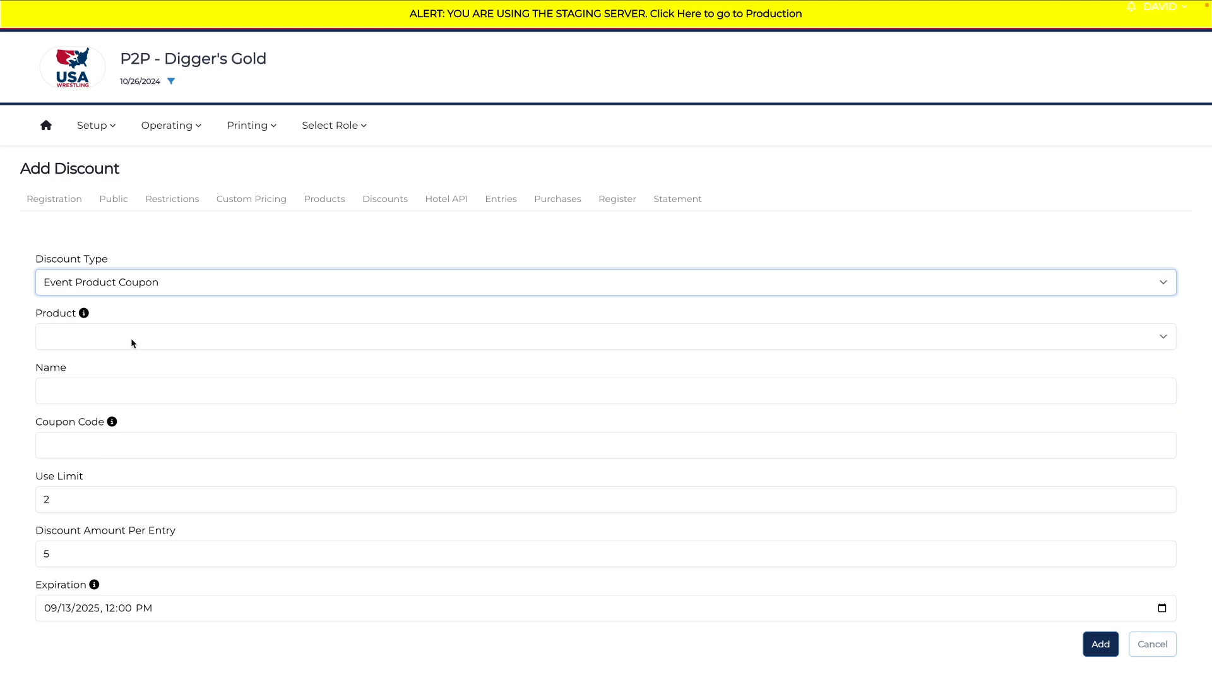
click(286, 256)
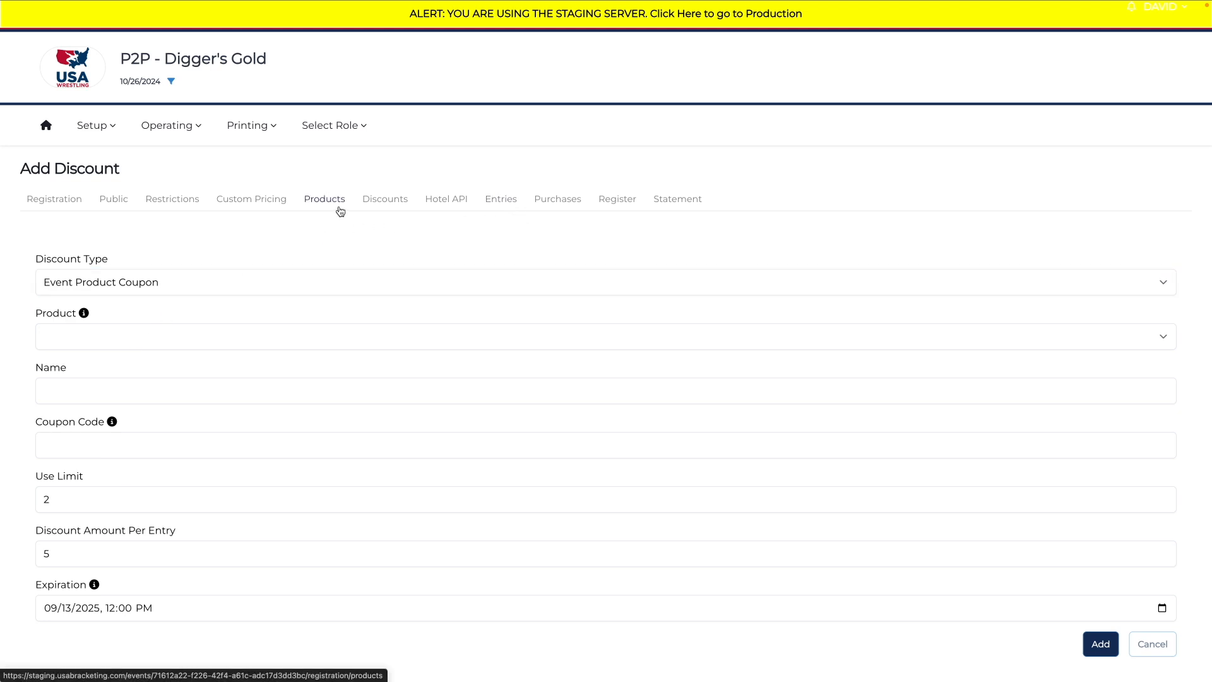
click(389, 199)
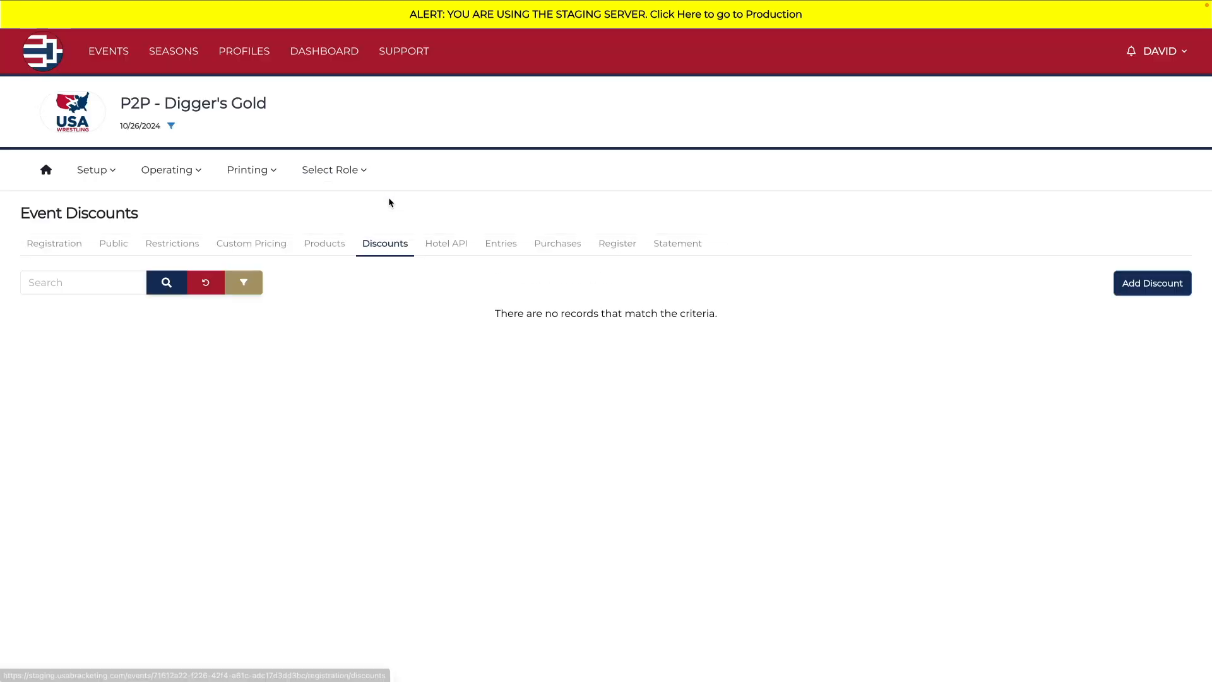
Step: View the event's registration entries and purchases
click(511, 251)
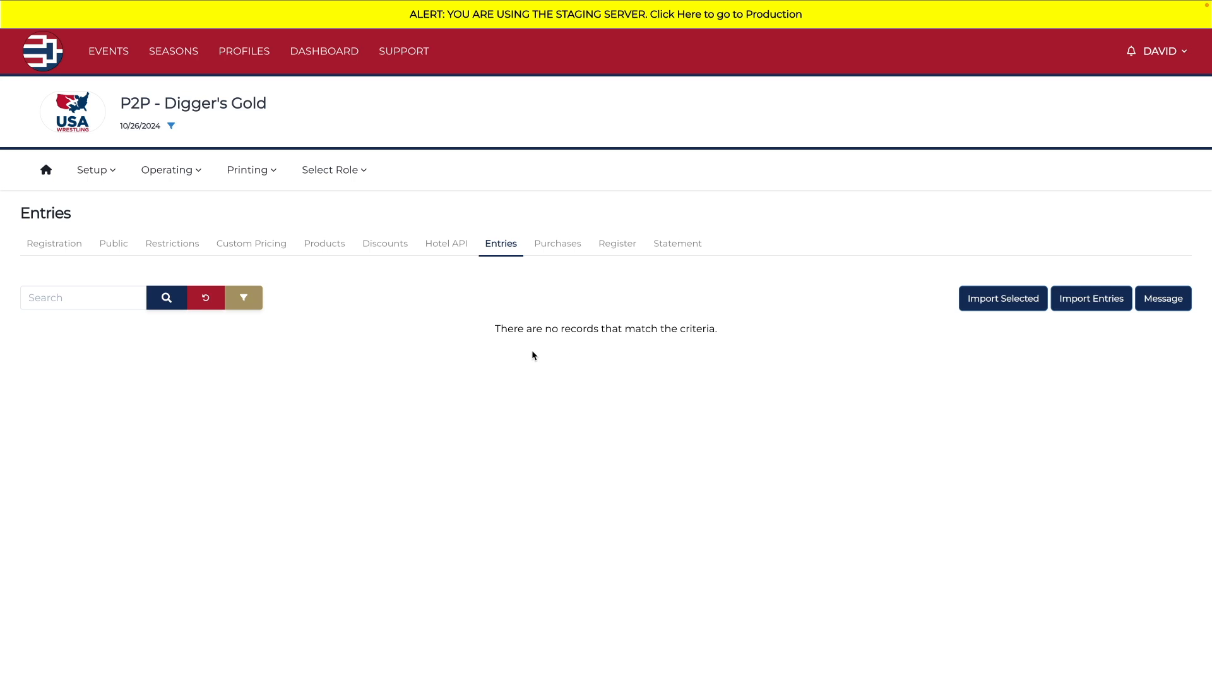
click(563, 246)
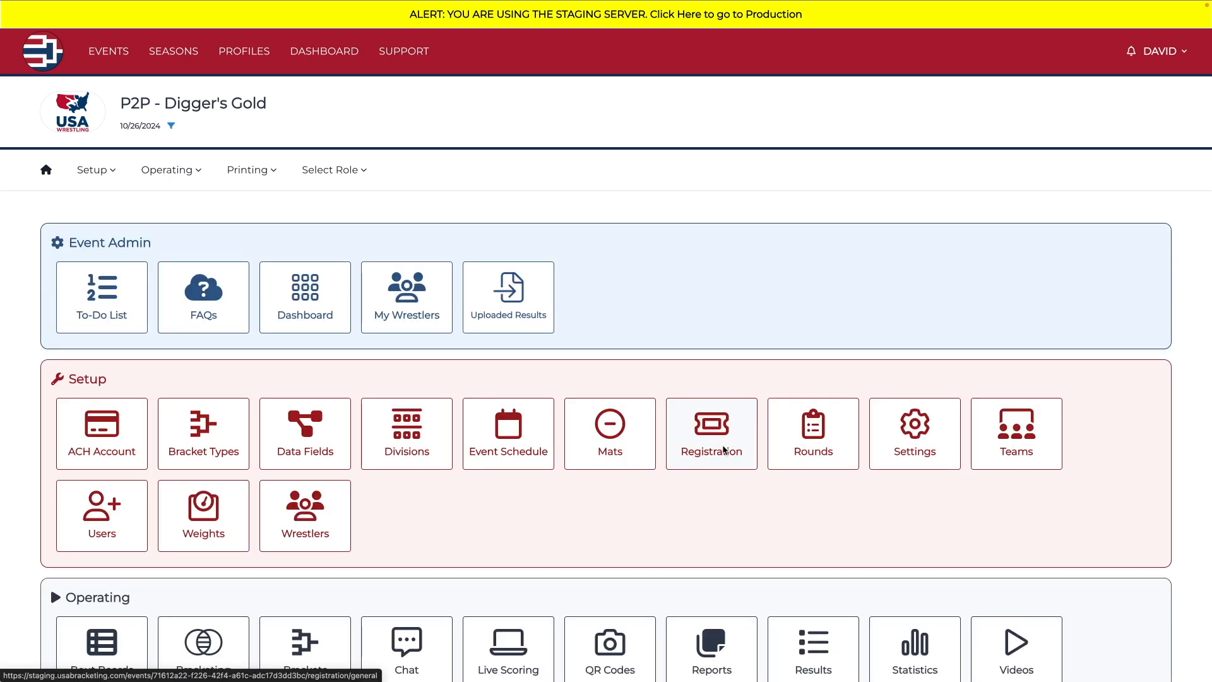
Step: Open the event's registration setup from the event home page and select ghdfhgdhgdg as its ACH account
click(719, 442)
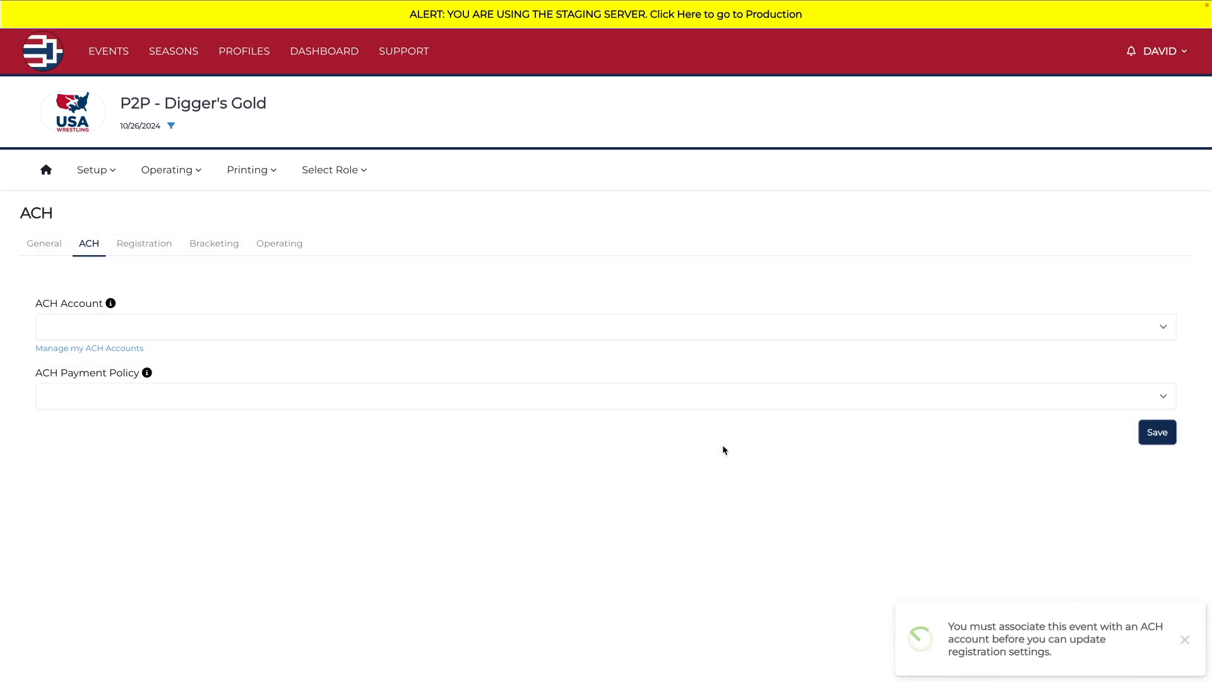
click(137, 244)
drag(33, 303, 104, 306)
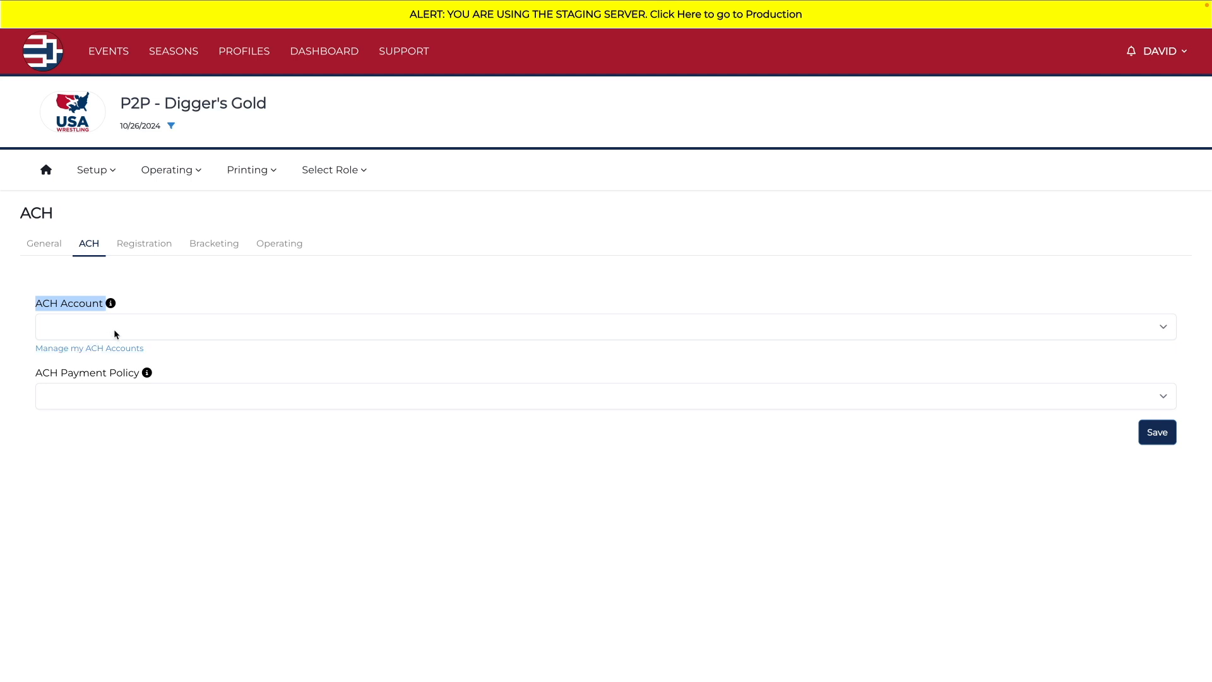
click(182, 334)
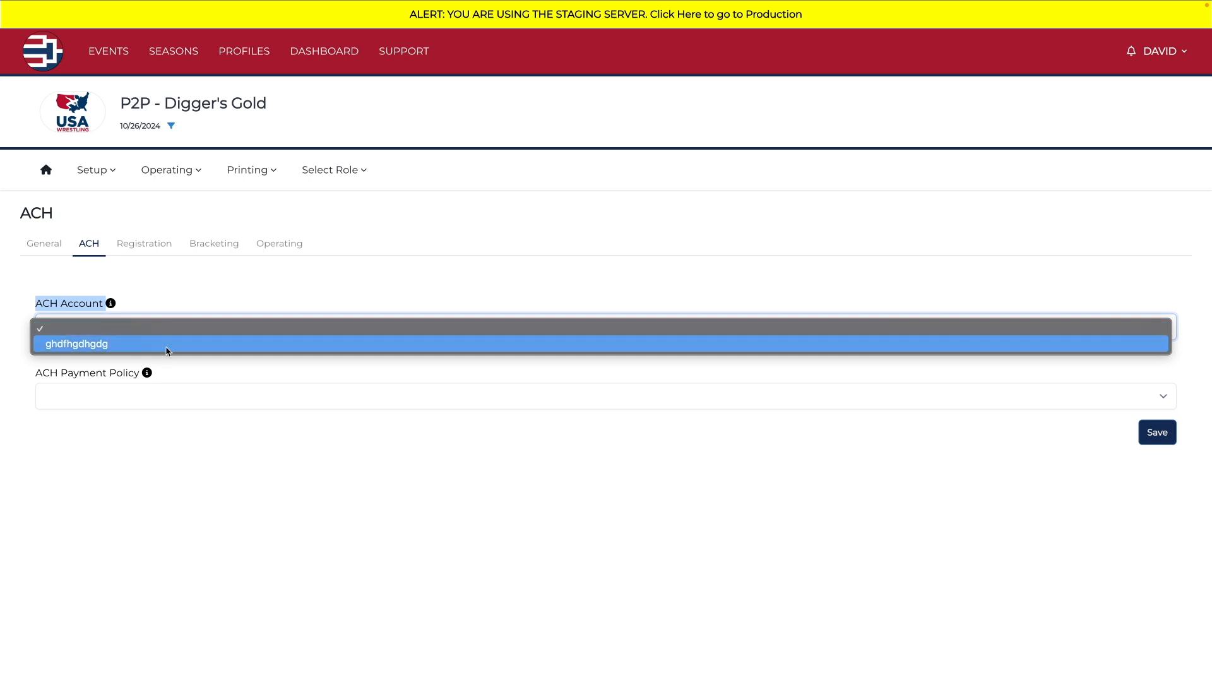
click(167, 346)
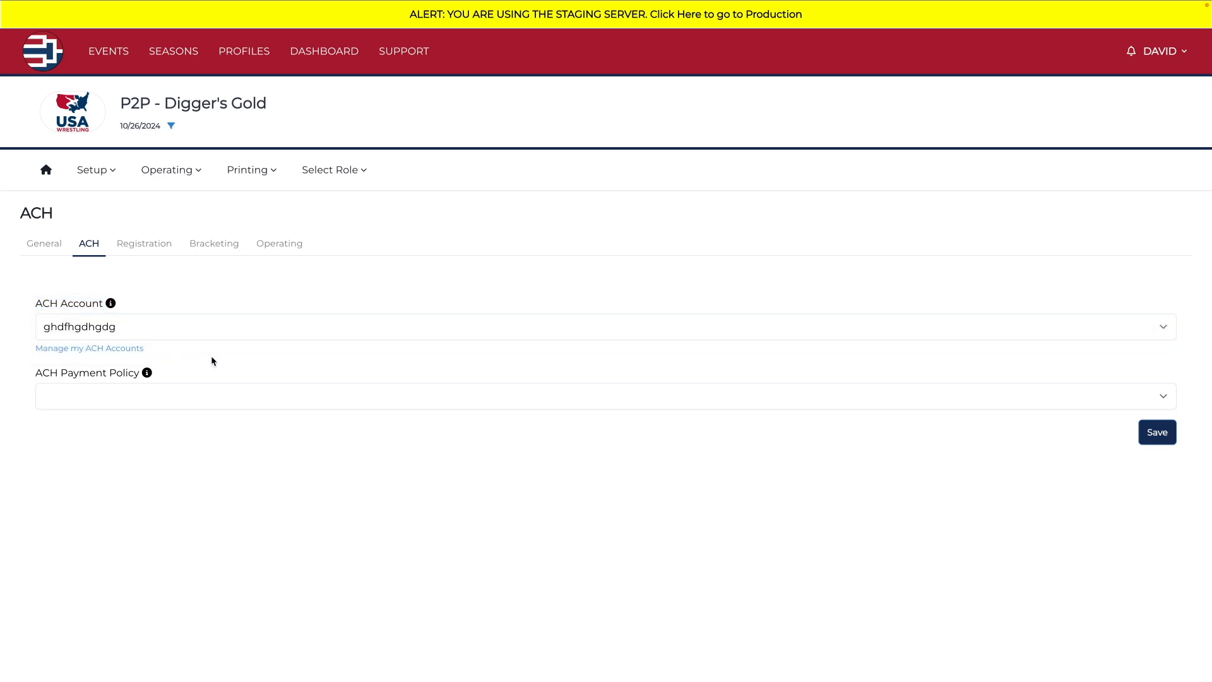
Step: View the page for managing ACH accounts and return to the event's ACH settings
click(95, 350)
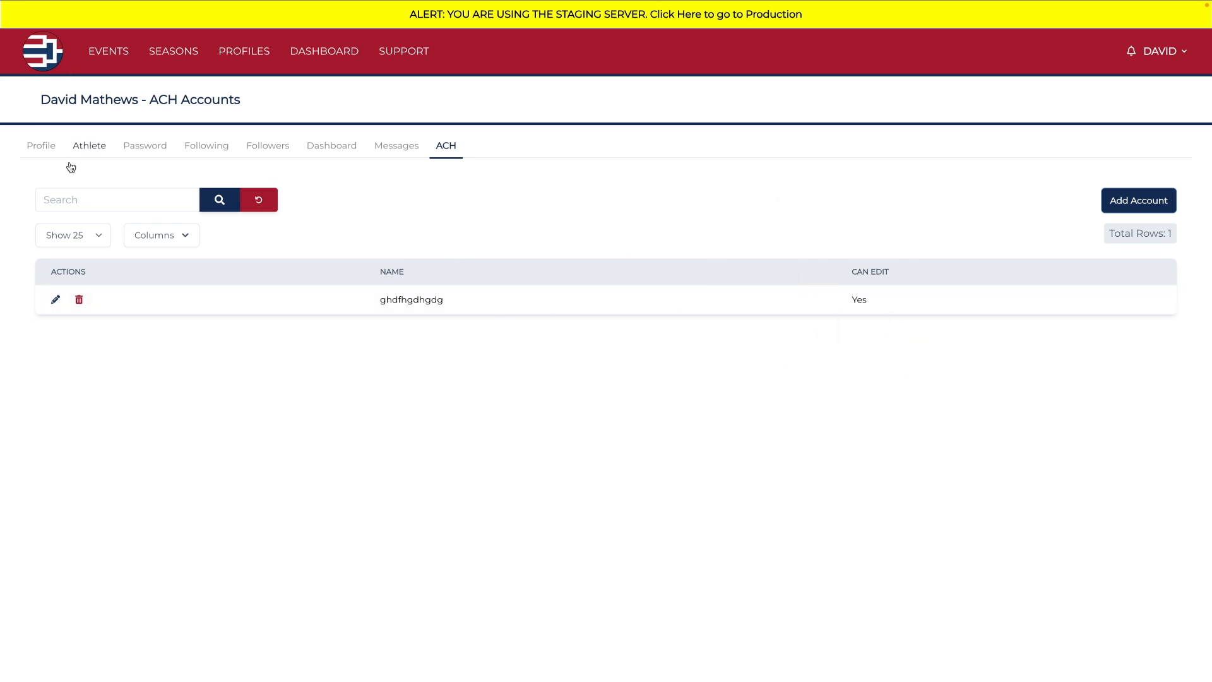
right_click(352, 221)
click(373, 251)
Step: Agree to the ACH payment policy and save the event's ACH settings
click(90, 398)
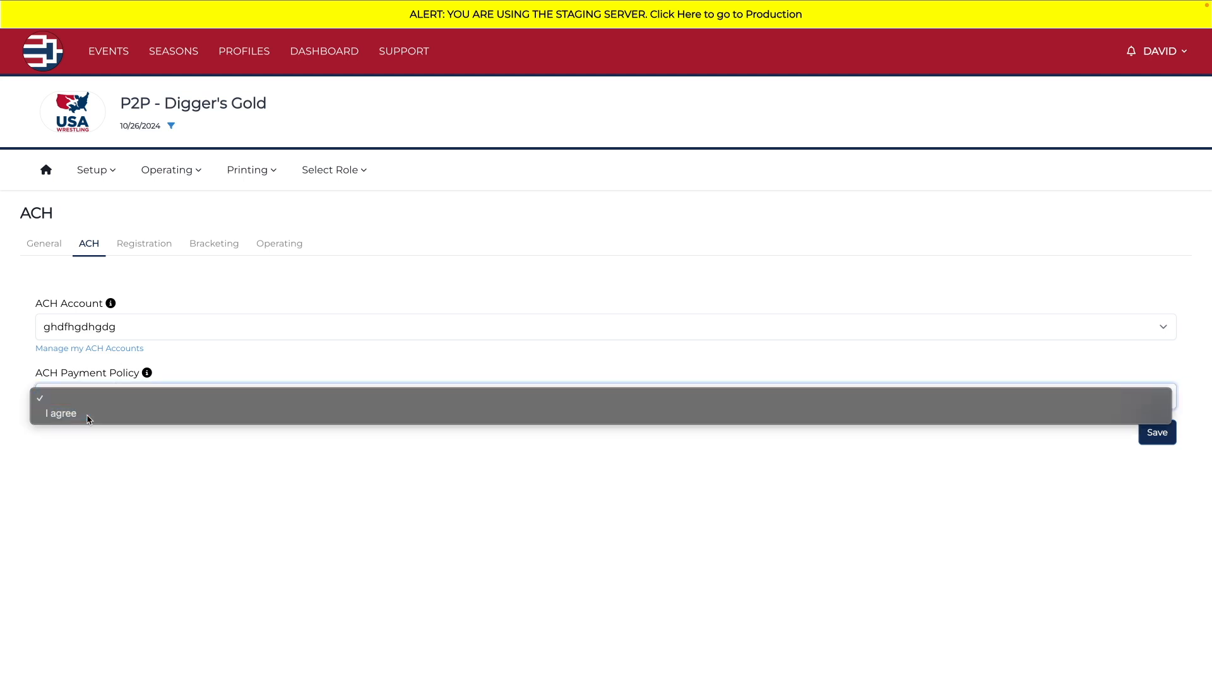
click(88, 413)
click(1158, 432)
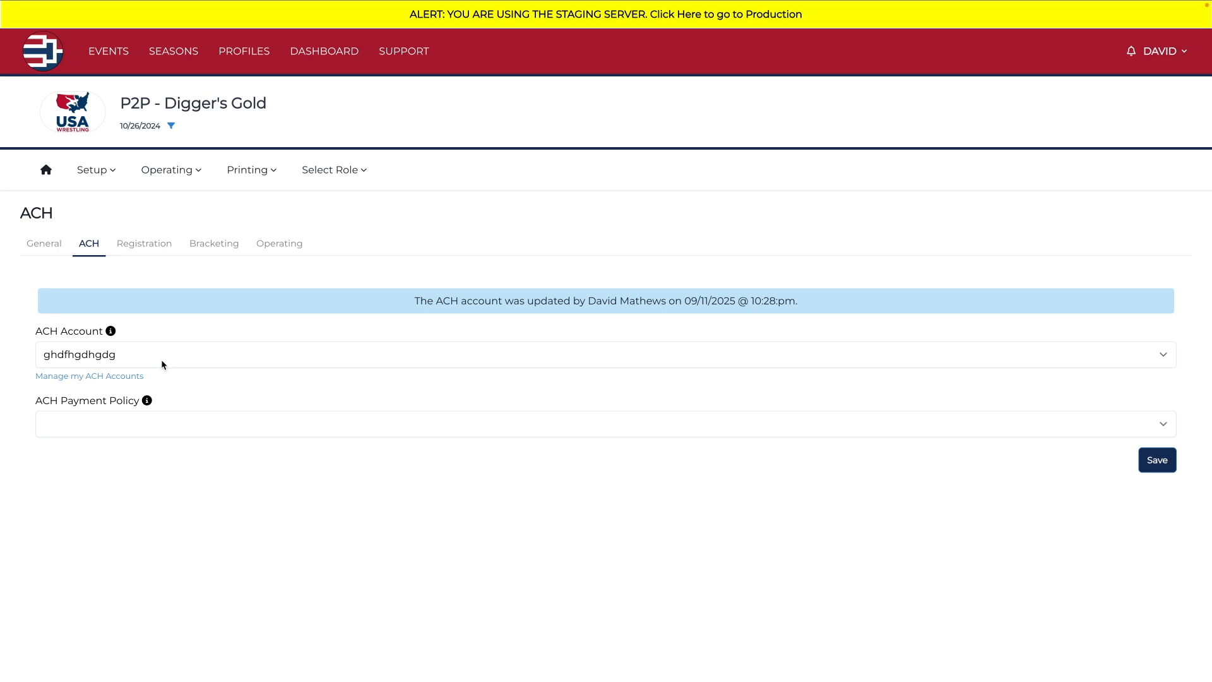
Step: Review the event's registration deadline and entry limits, public registration settings and restrictions, and return to the registration settings
click(144, 244)
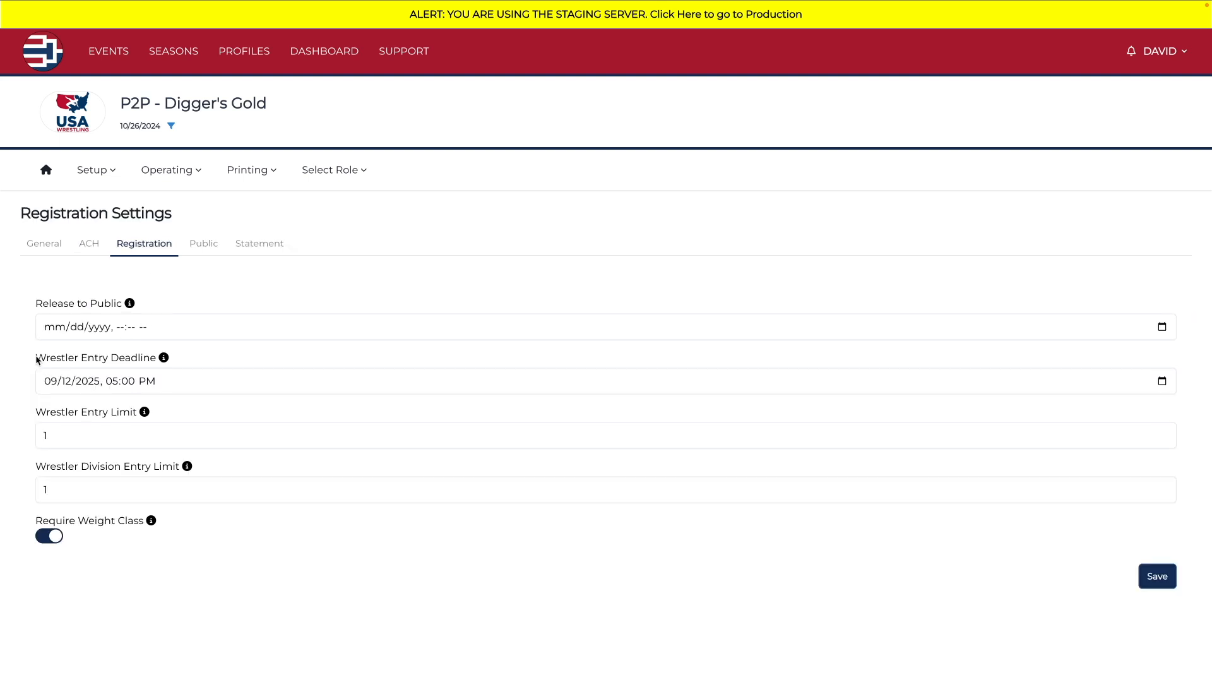
drag(37, 360, 182, 467)
click(203, 248)
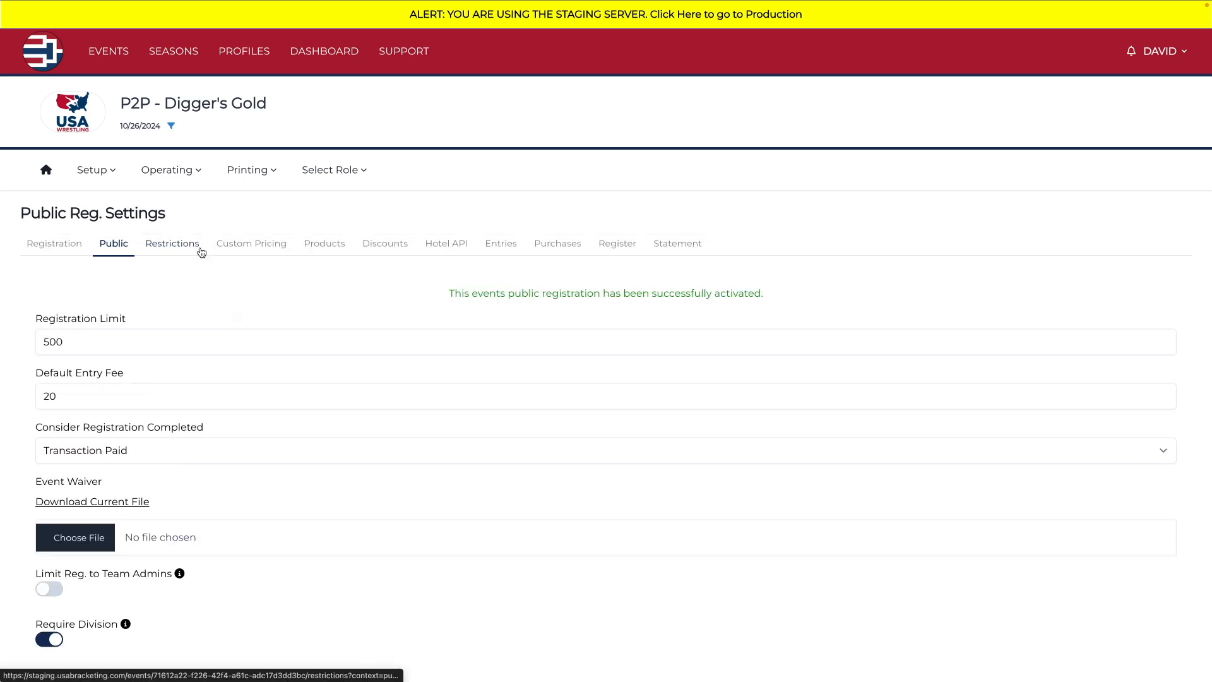
scroll(158, 460, down, 1)
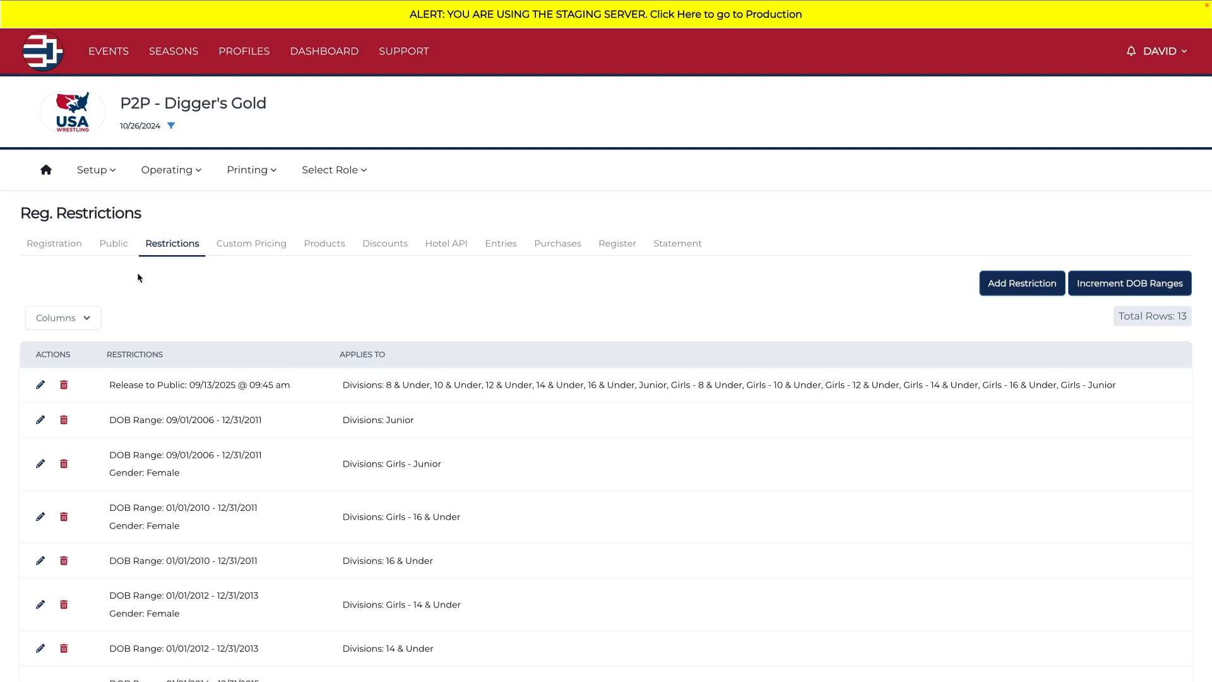
click(58, 244)
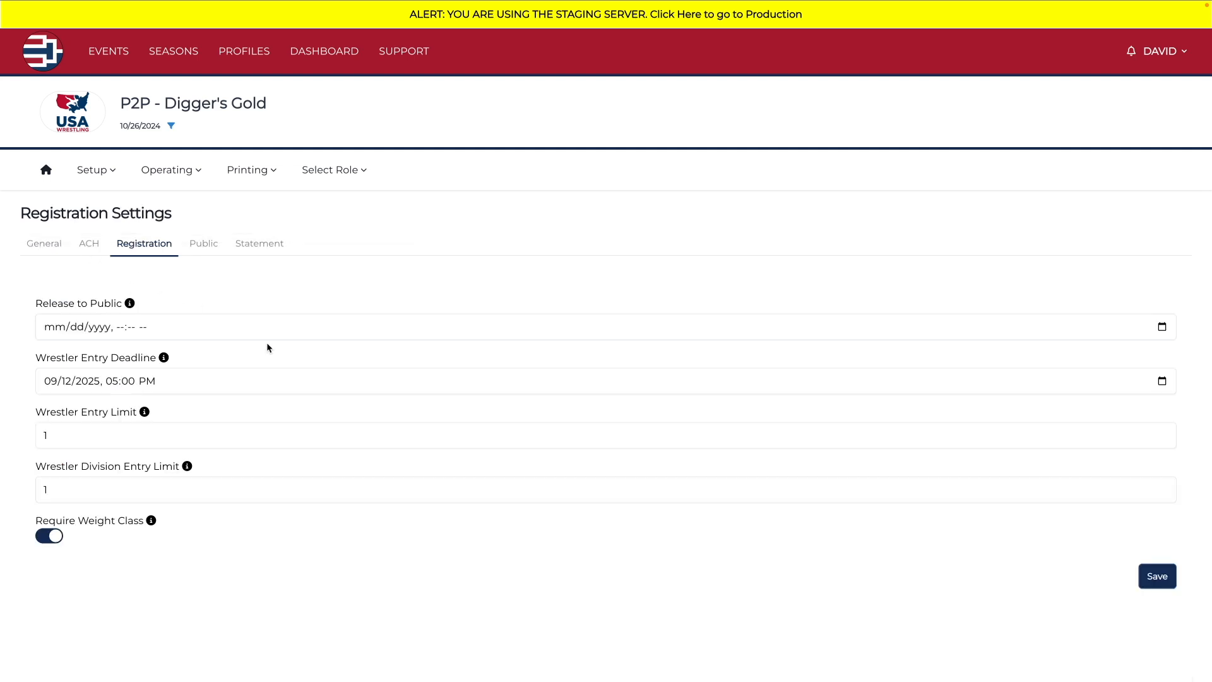